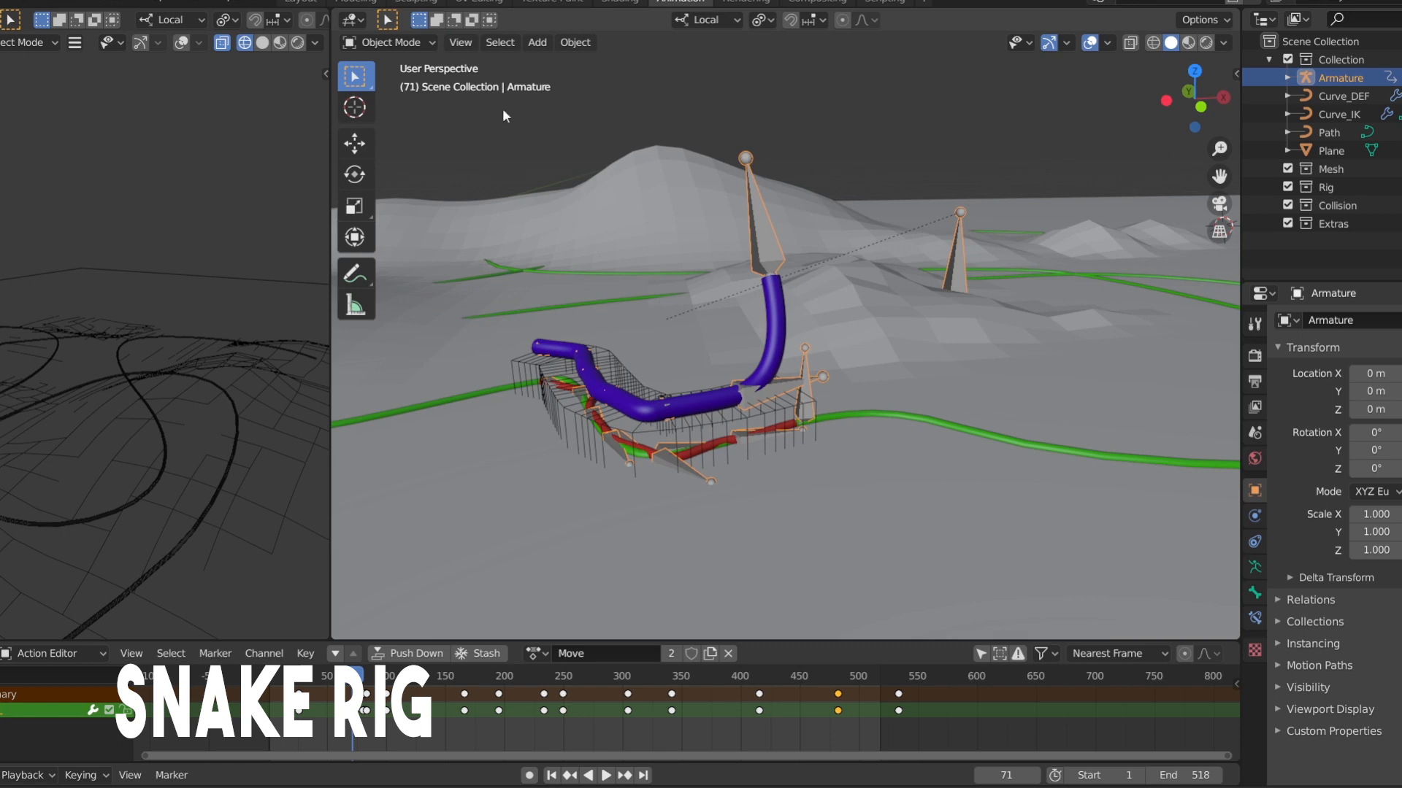
Switch the snake armature to Pose Mode
left_click(406, 44)
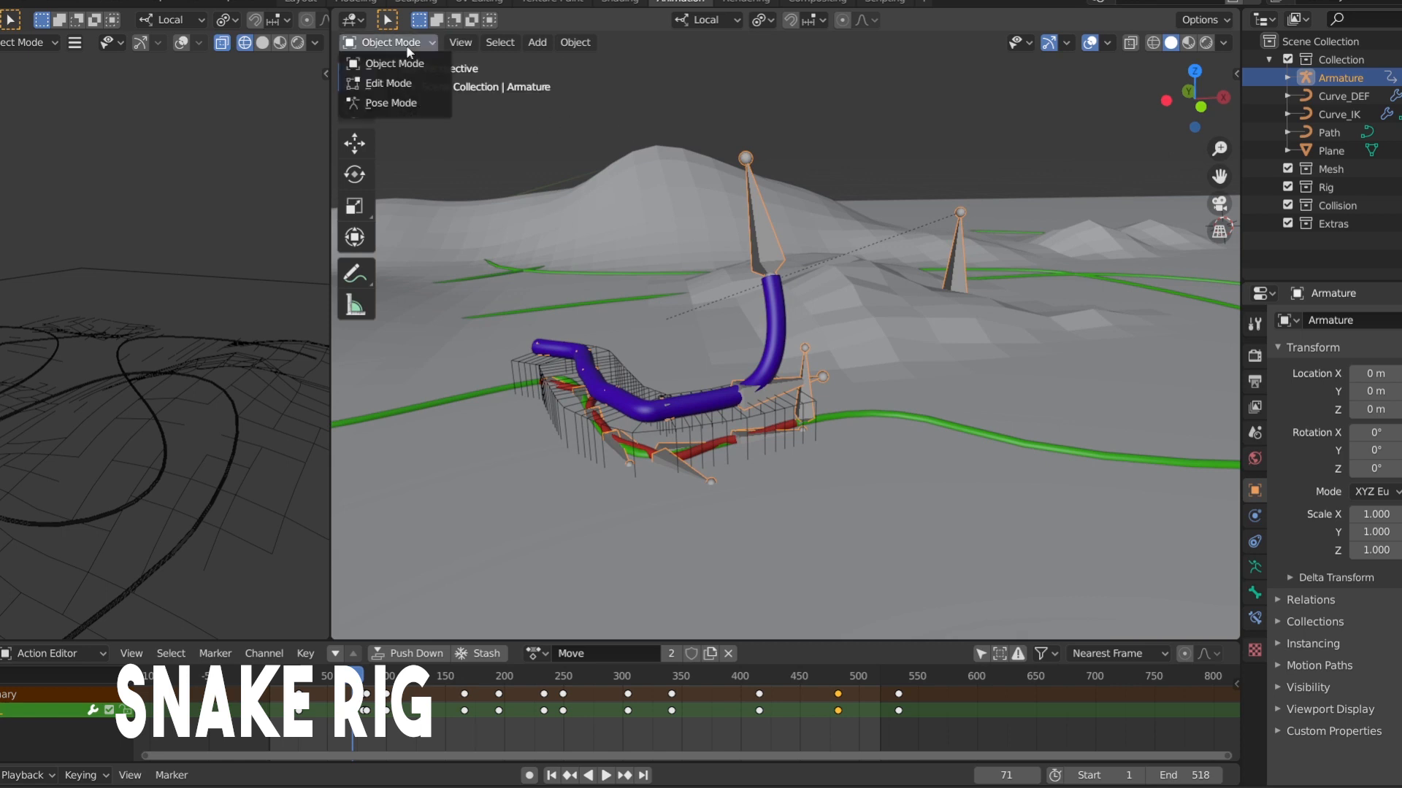
left_click(391, 102)
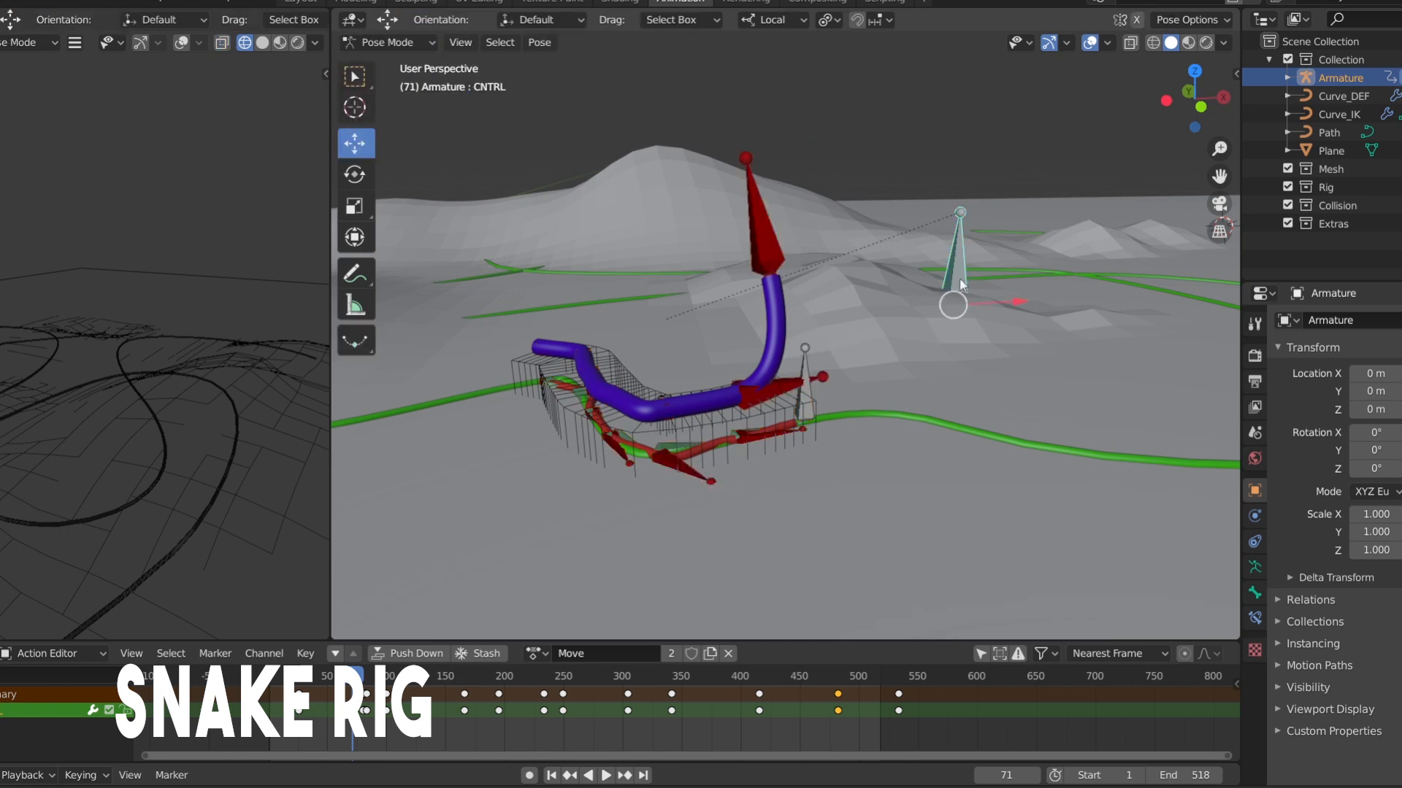
left_click_drag(1219, 176, 1162, 200)
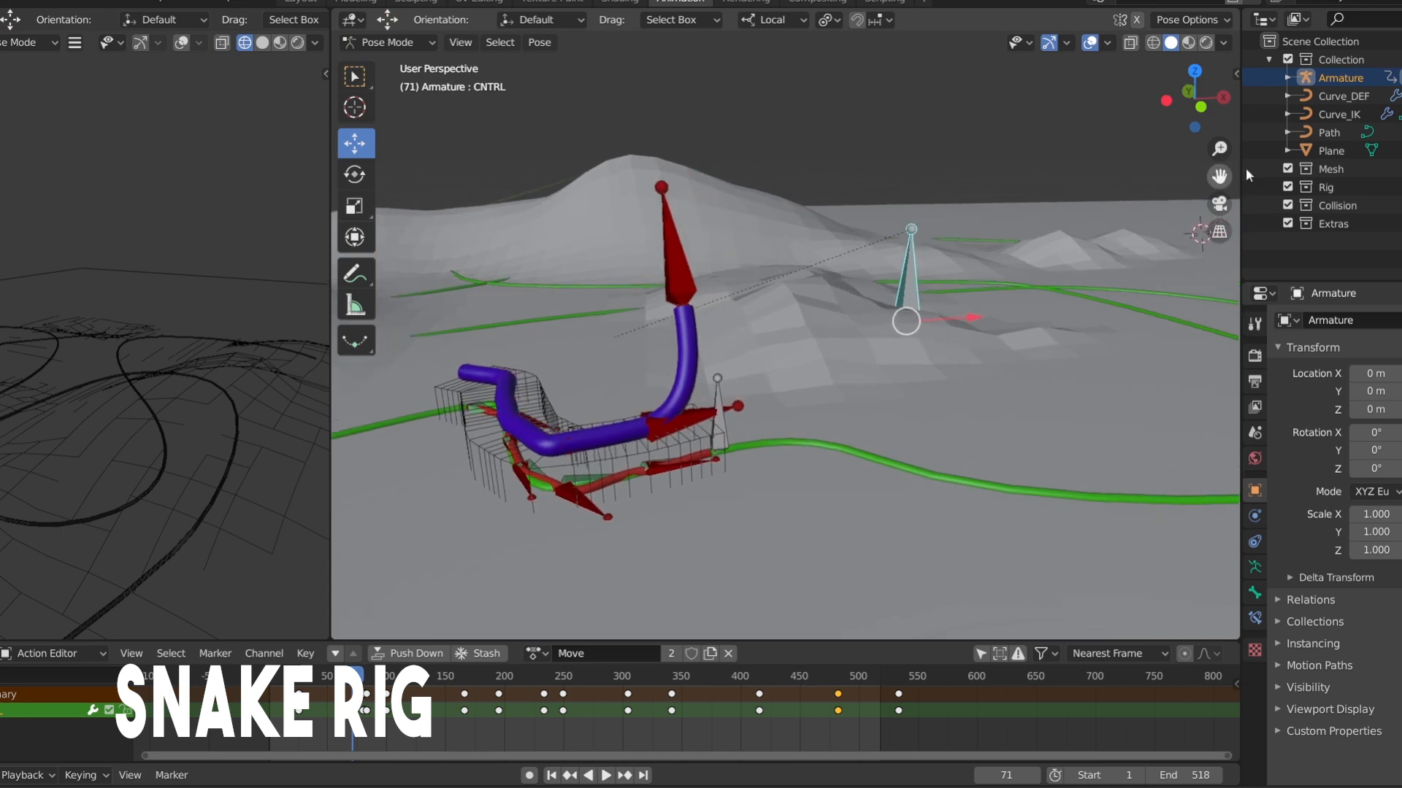
left_click_drag(1205, 95, 1220, 190)
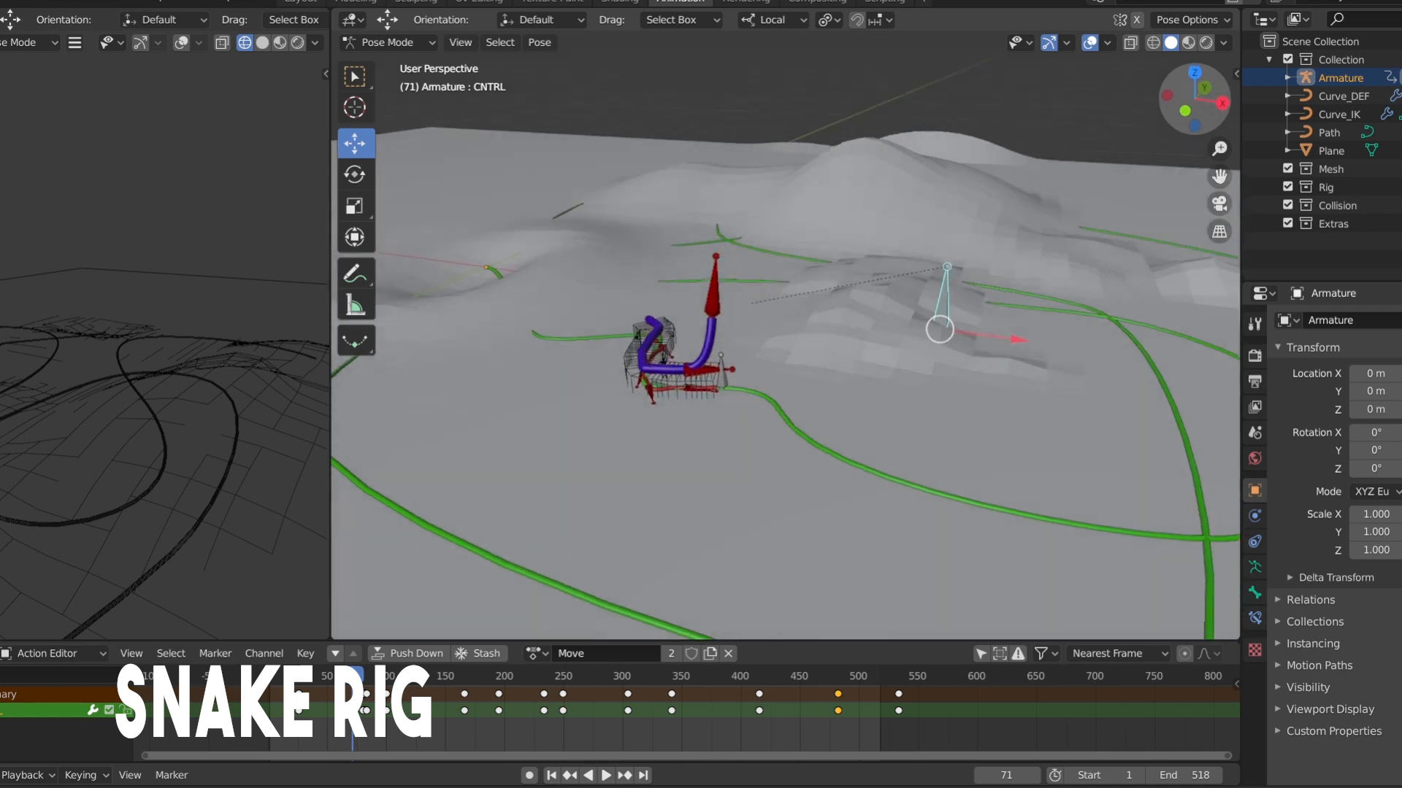
left_click_drag(1201, 95, 1195, 116)
Try sliding the CNTRL bone along its local X axis to test how the snake follows the green path
key("g")
key("x")
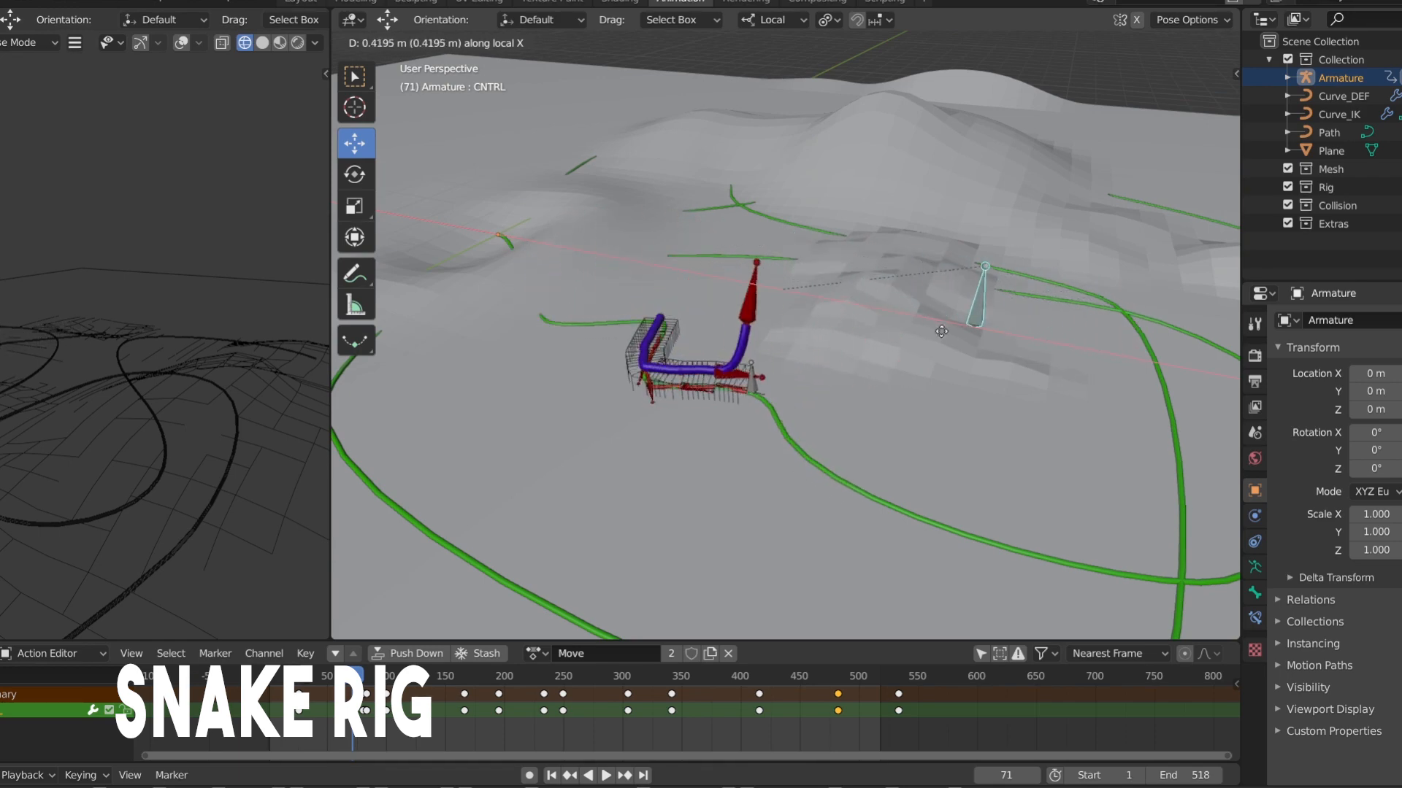
right_click(1112, 449)
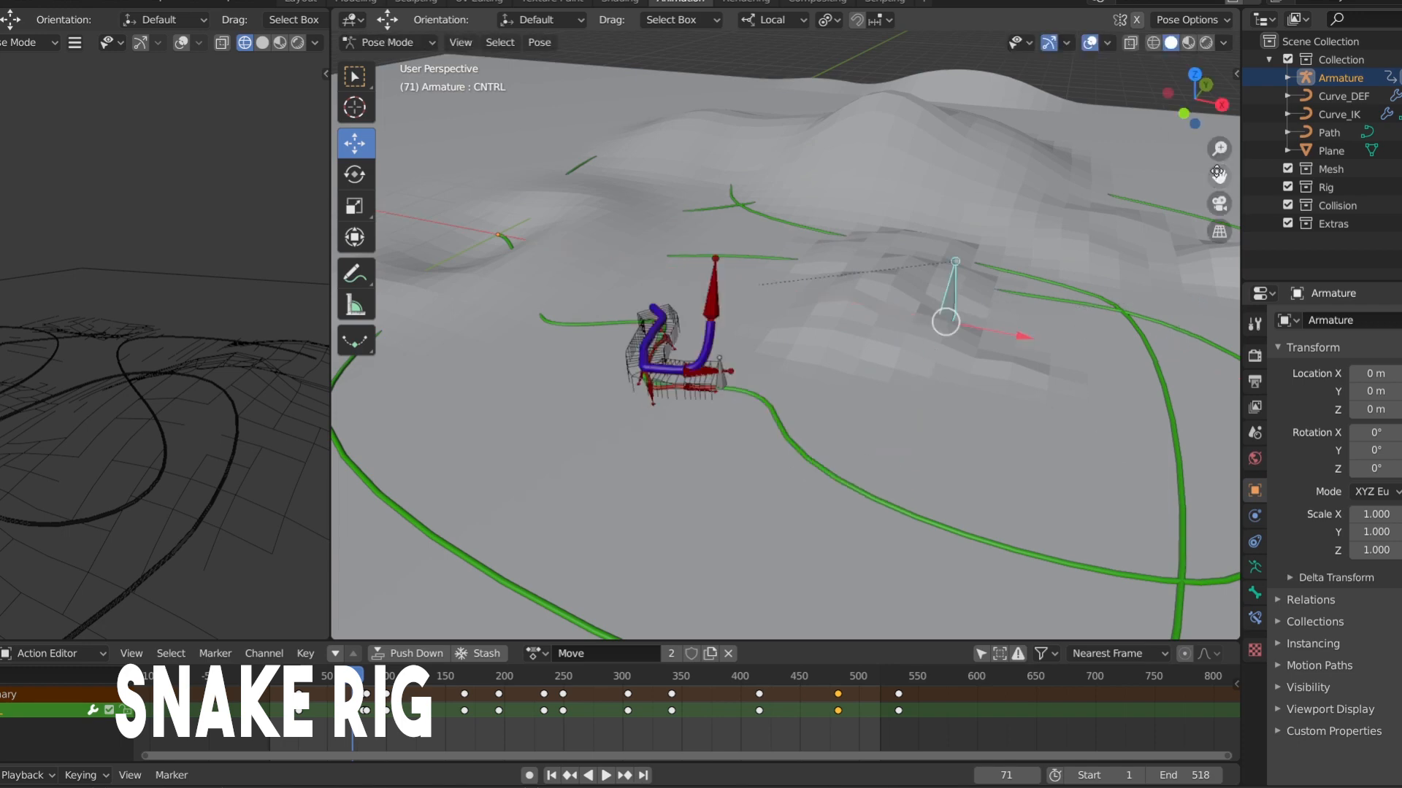
left_click_drag(1213, 149, 891, 259)
key("g")
key("x")
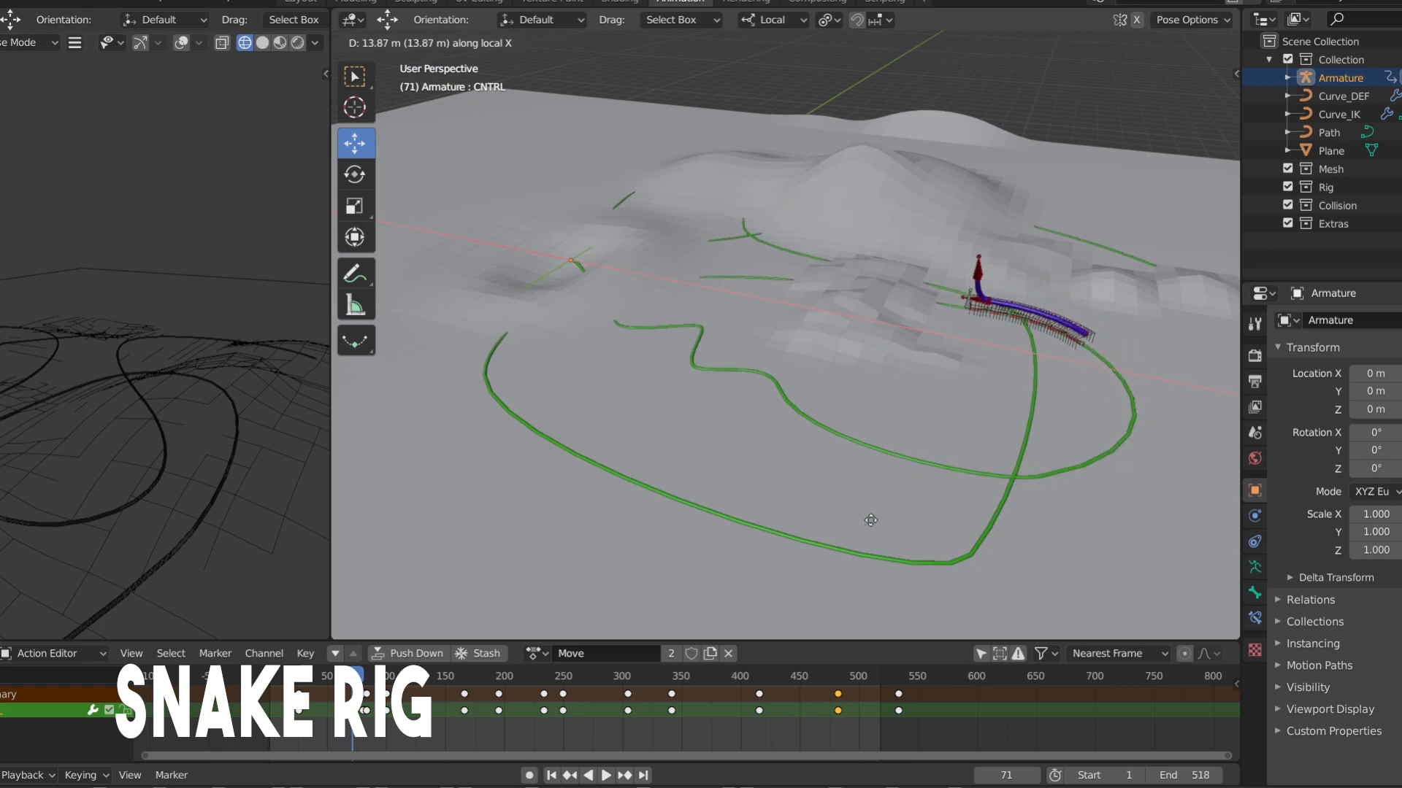
right_click(1071, 530)
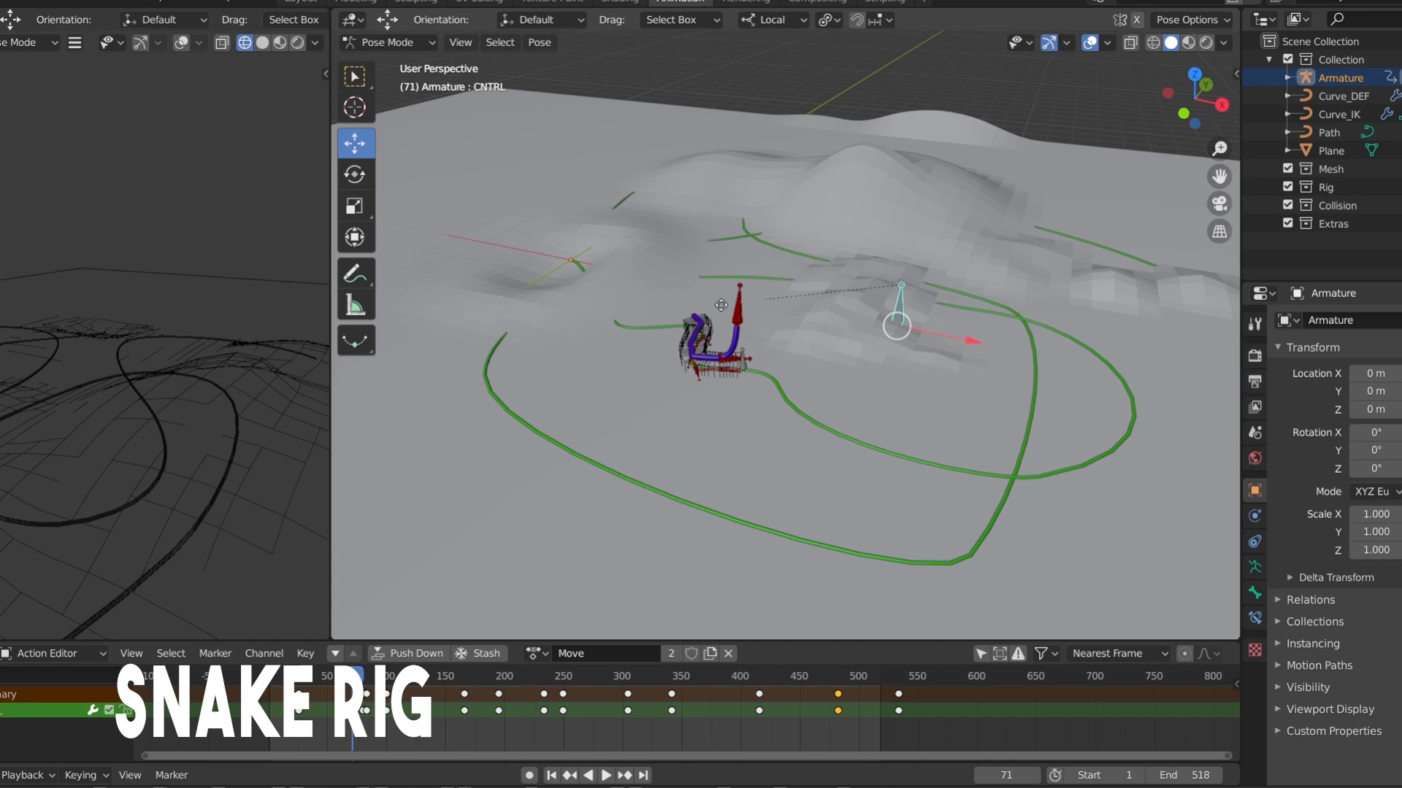
key("g")
key("x")
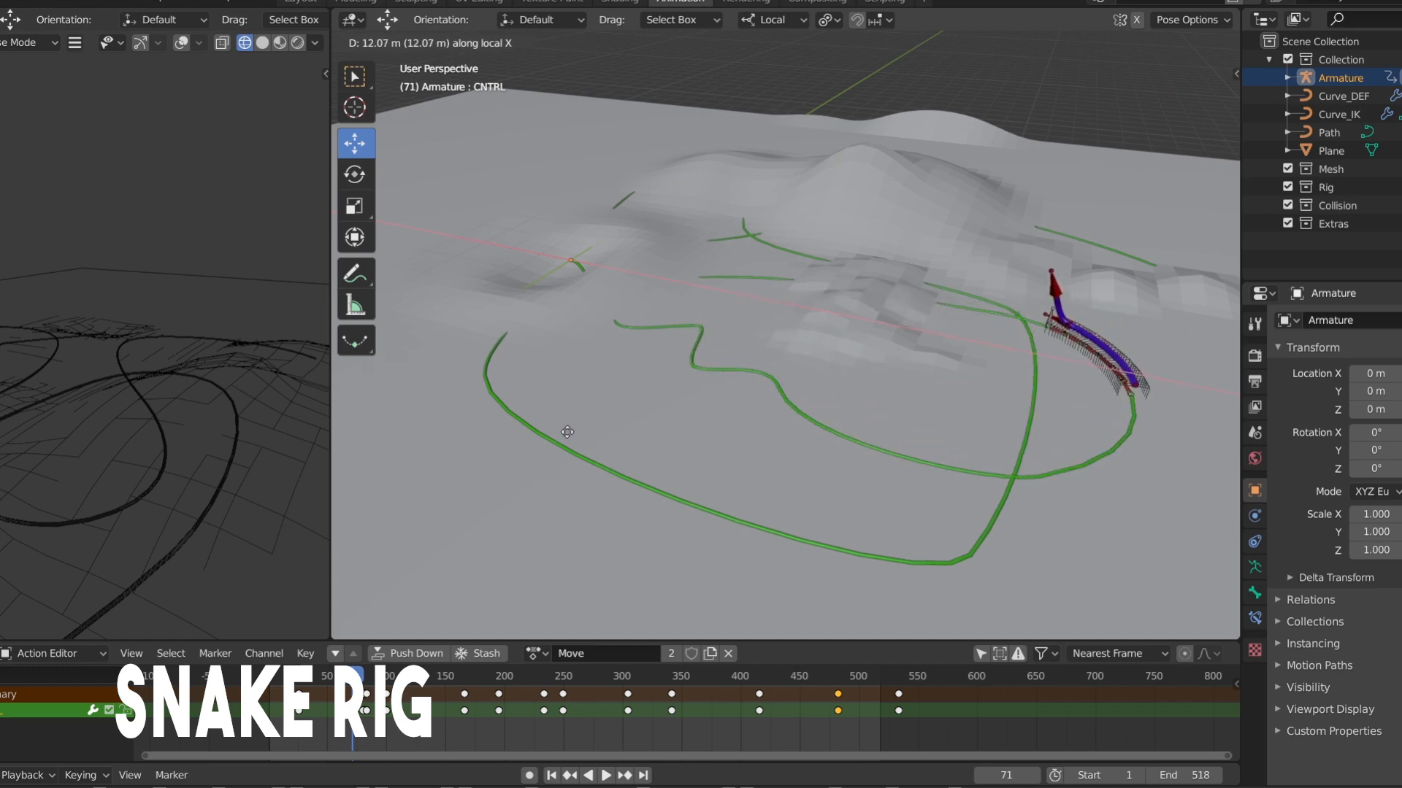
key("Escape")
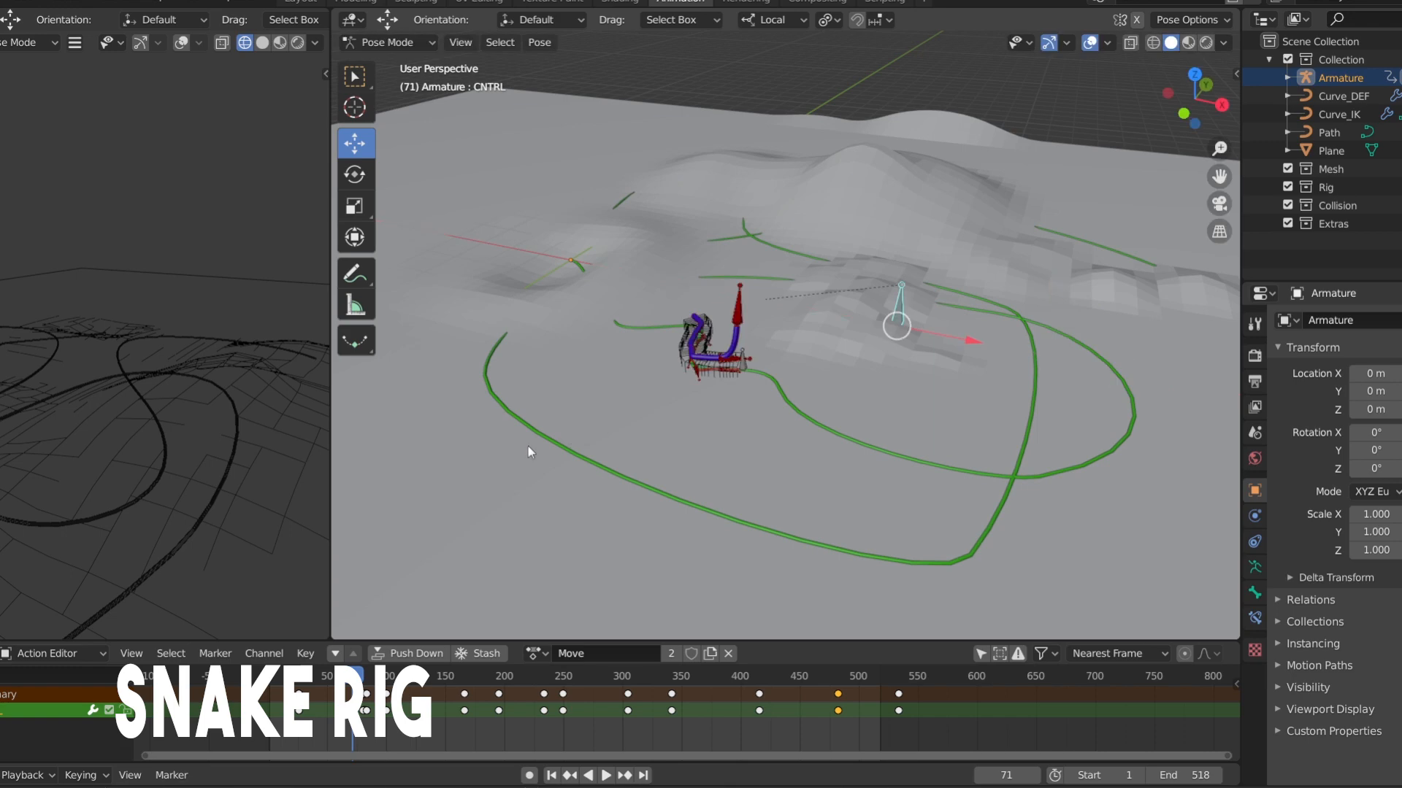
Preview the Move animation, replaying it from frame 50 and stopping at frame 93
key("space")
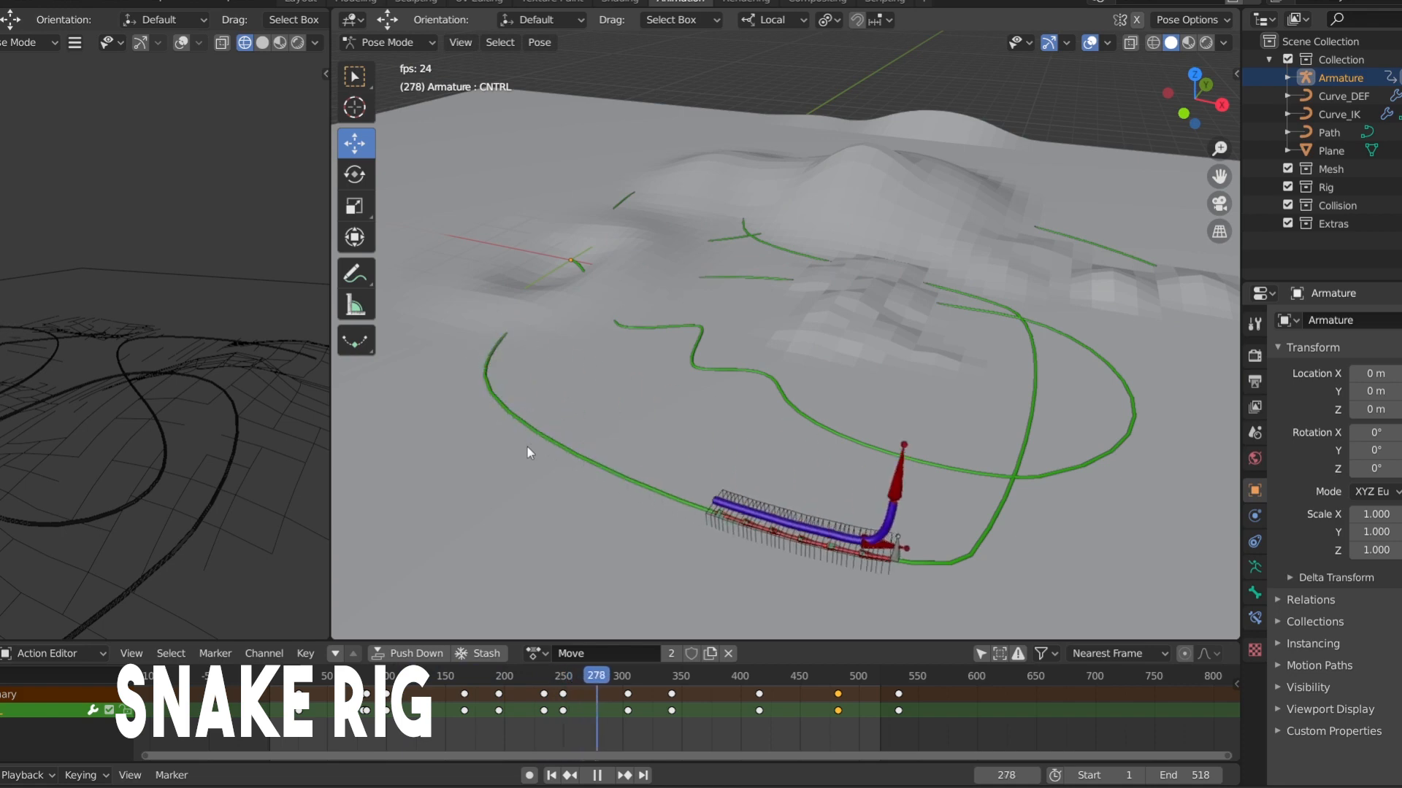
key("Escape")
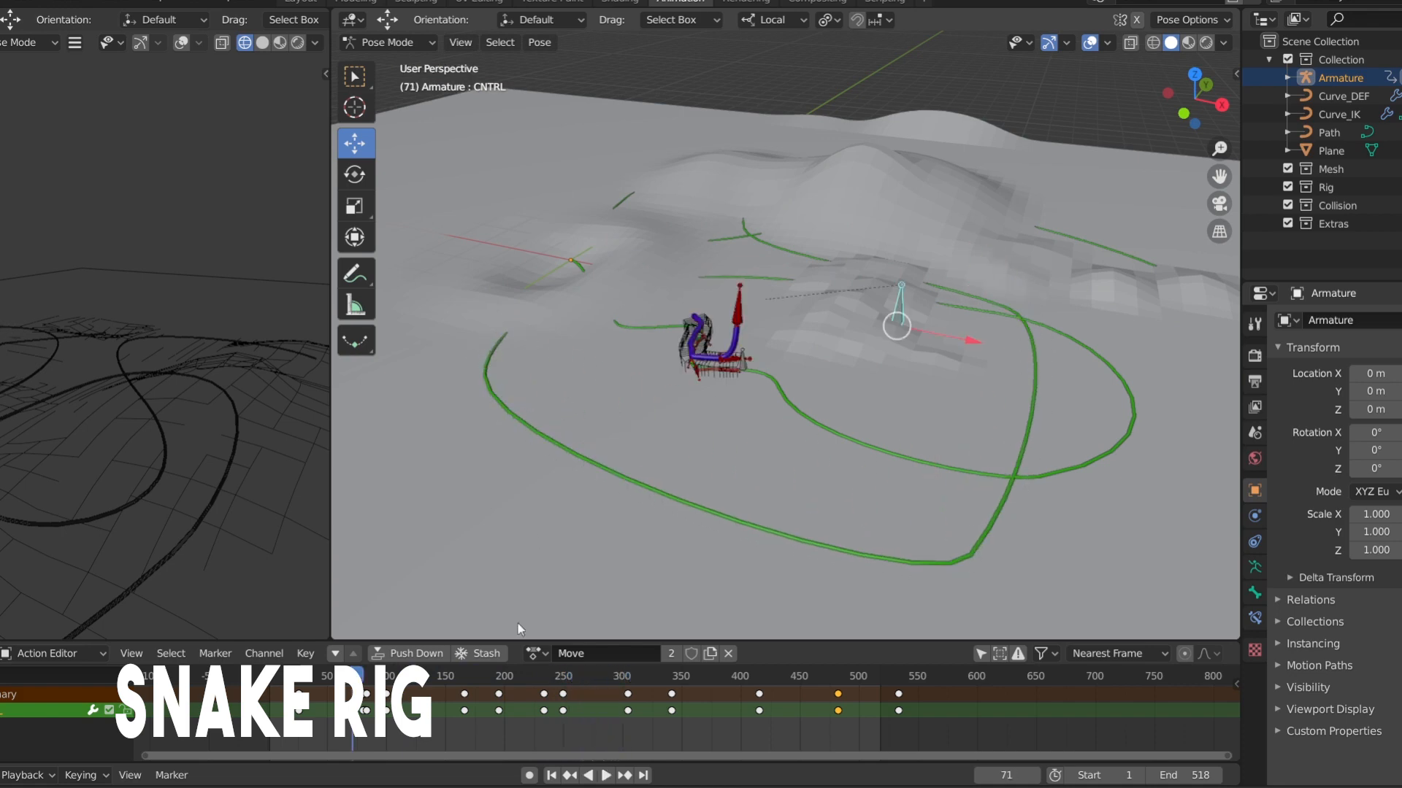
key("space")
left_click(328, 734)
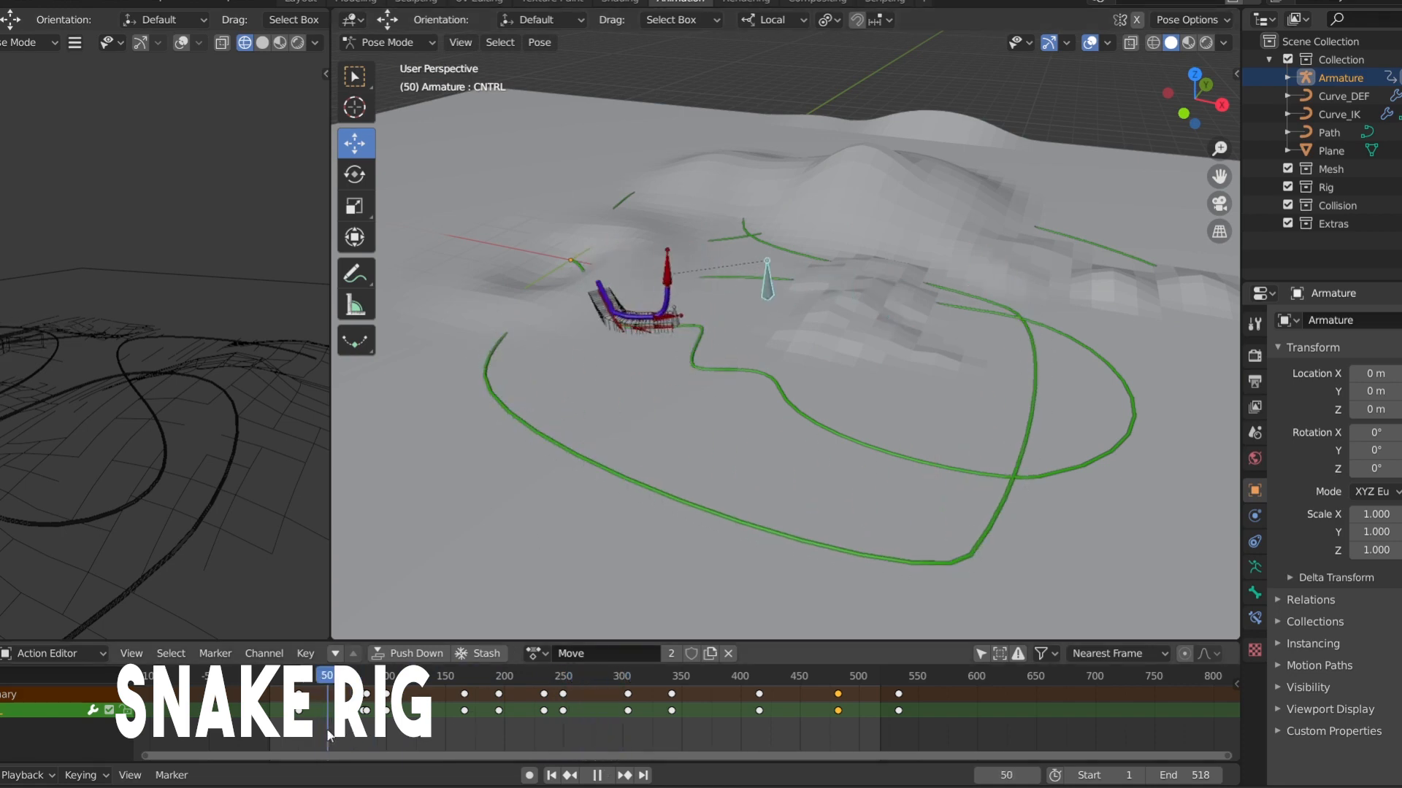
key("space")
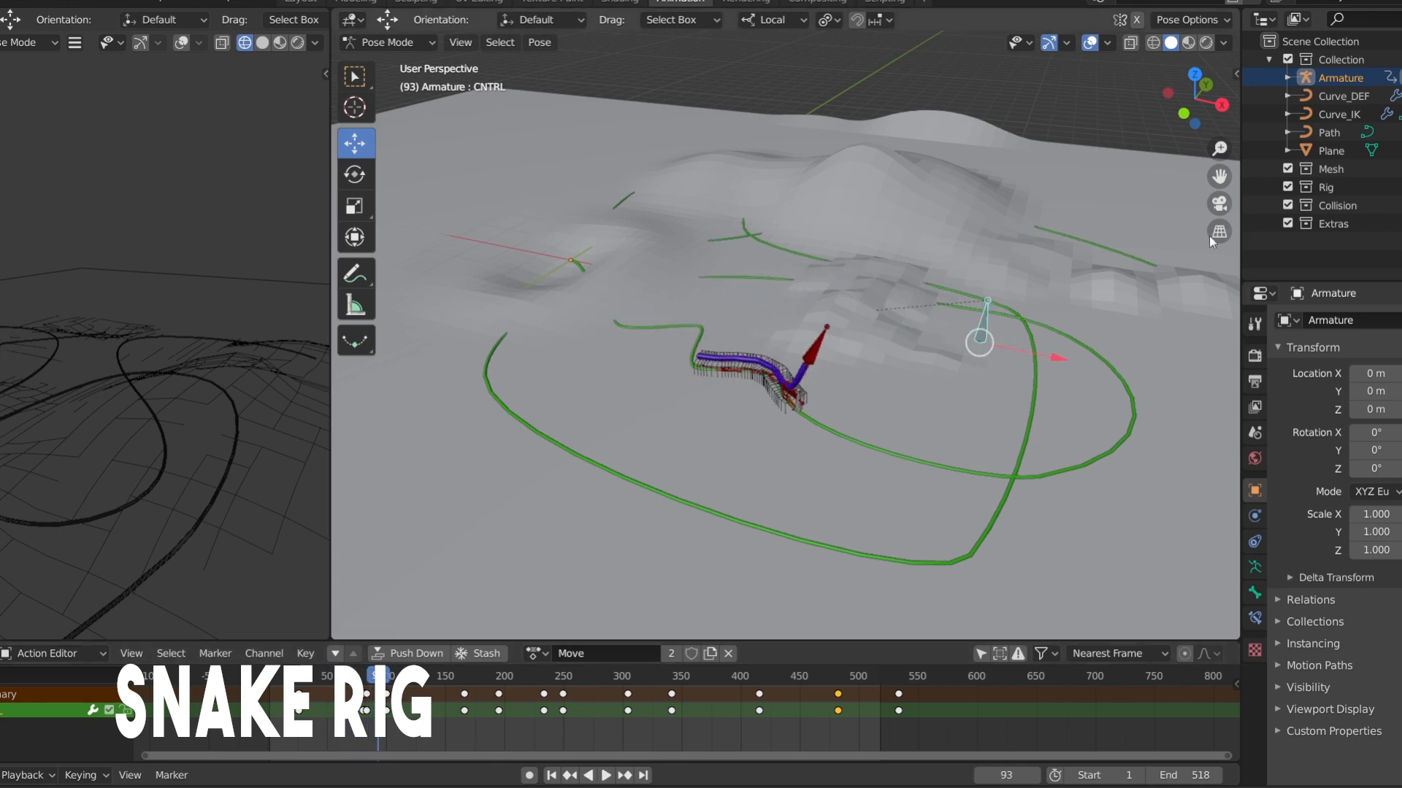
Rotate the head bone Bone_ik.042 to point forward and down, and move it lower
left_click_drag(1216, 157, 1227, 179)
left_click_drag(1195, 106, 1220, 75)
left_click(860, 415)
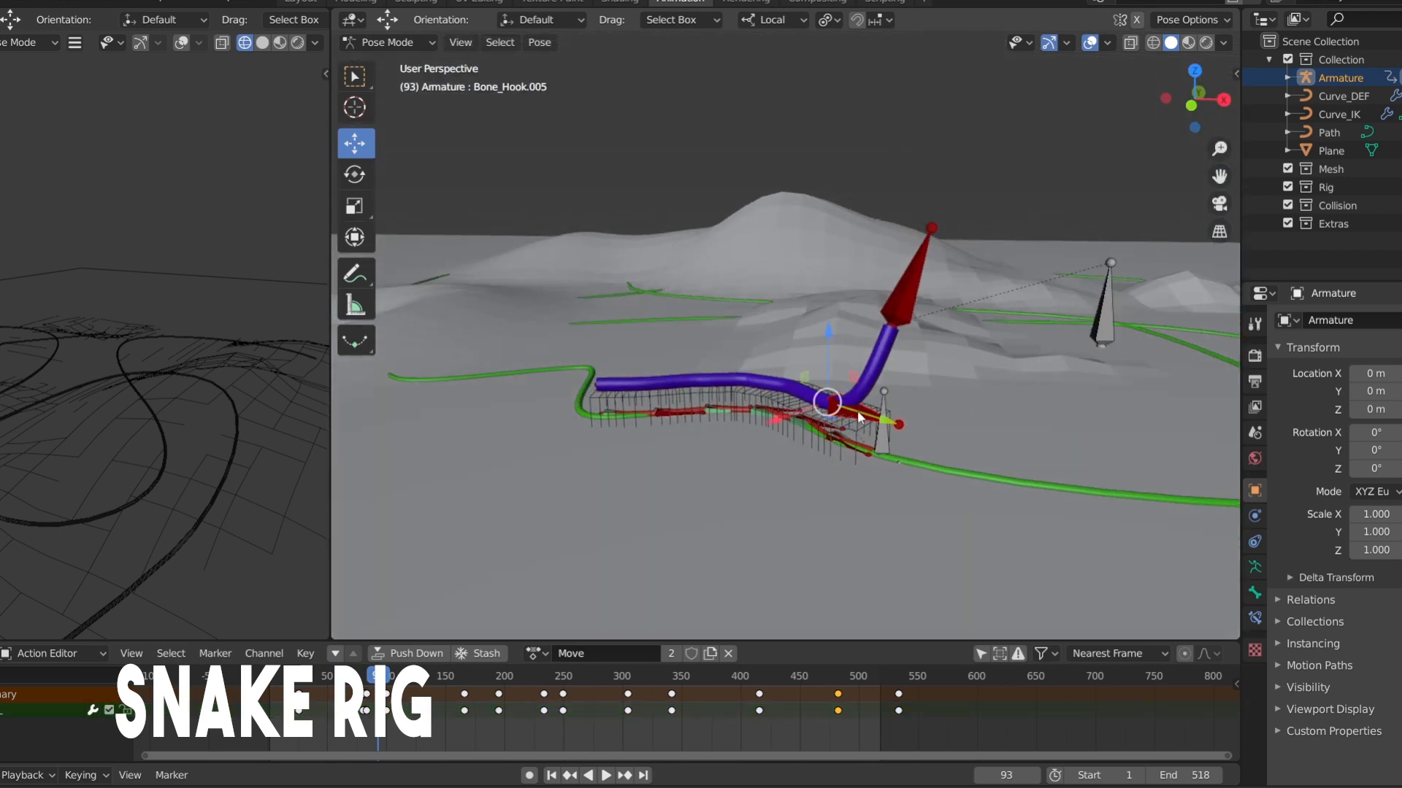
scroll(861, 417, "up", 1)
left_click(953, 294)
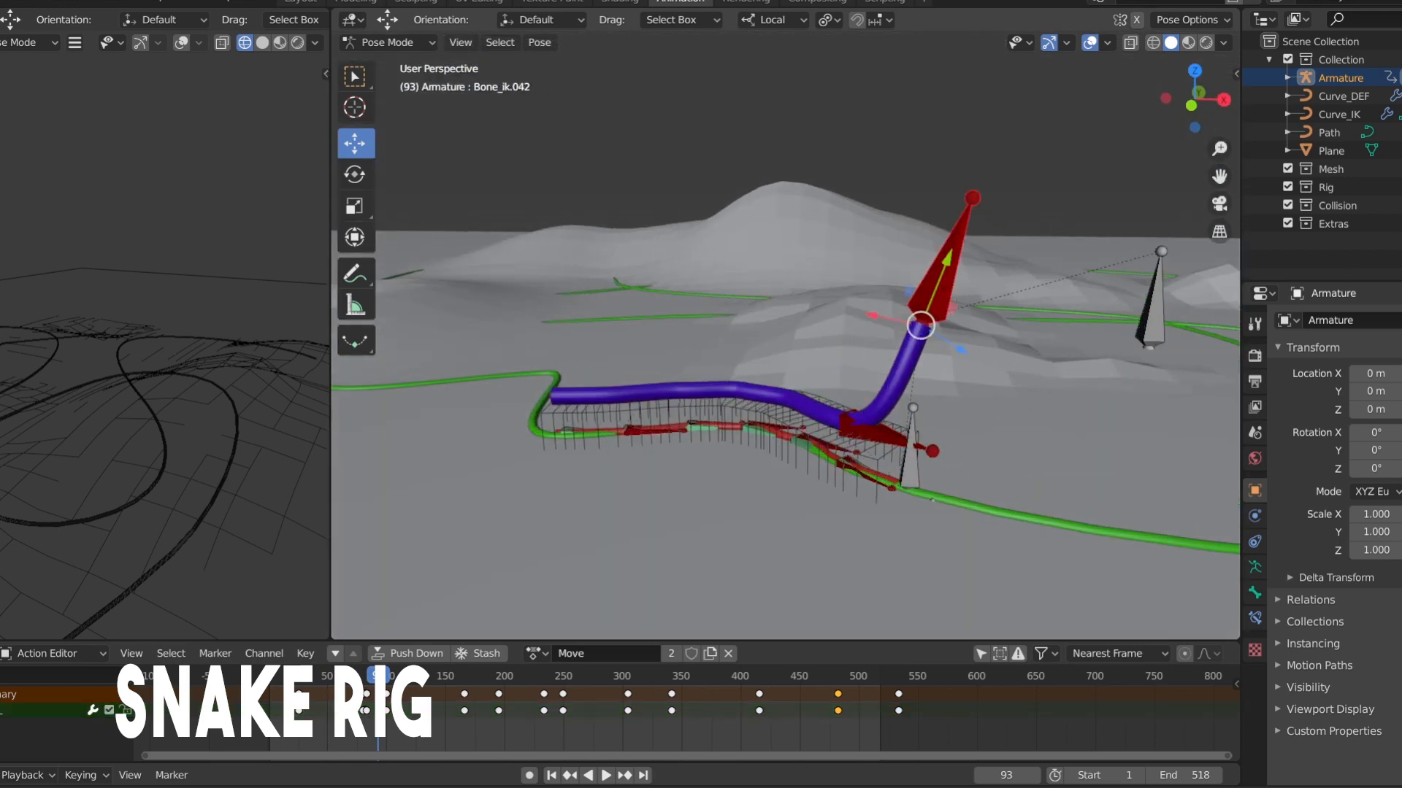
key("r")
left_click(996, 348)
key("g")
left_click(1014, 357)
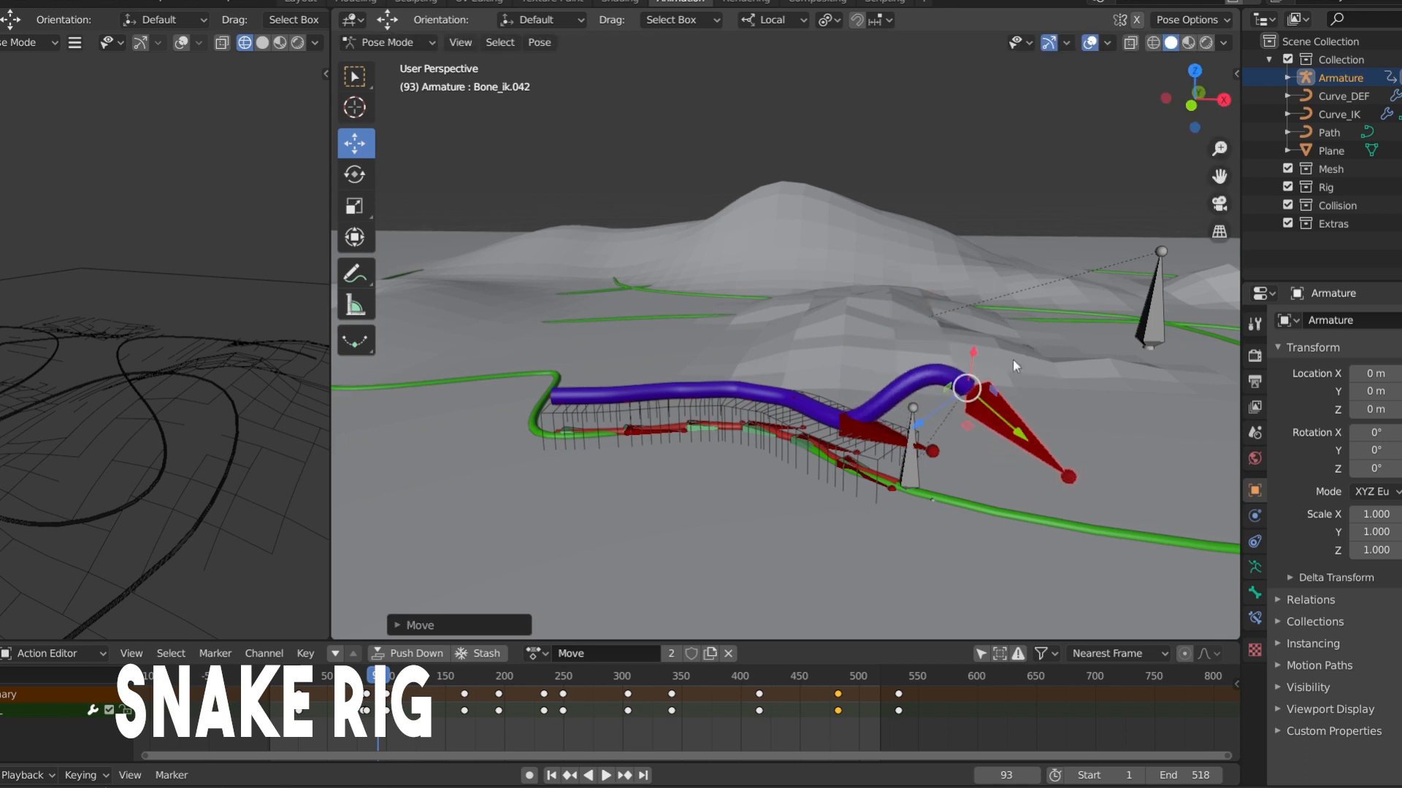
Rotate Bone_Hook.005 upward and raise it above the body to bend the snake's neck
left_click(884, 437)
key("r")
left_click(819, 339)
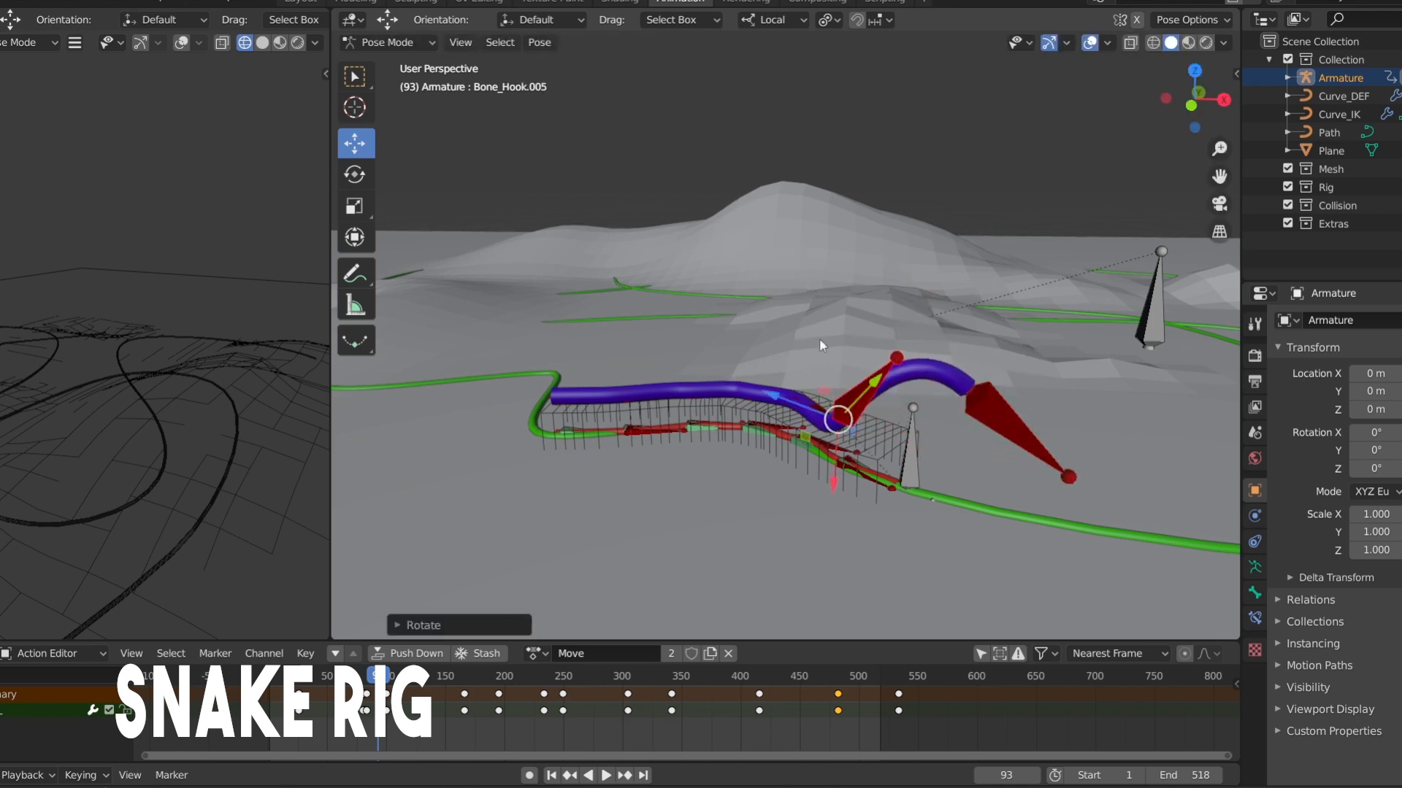
key("g")
left_click(880, 344)
key("r")
left_click(917, 322)
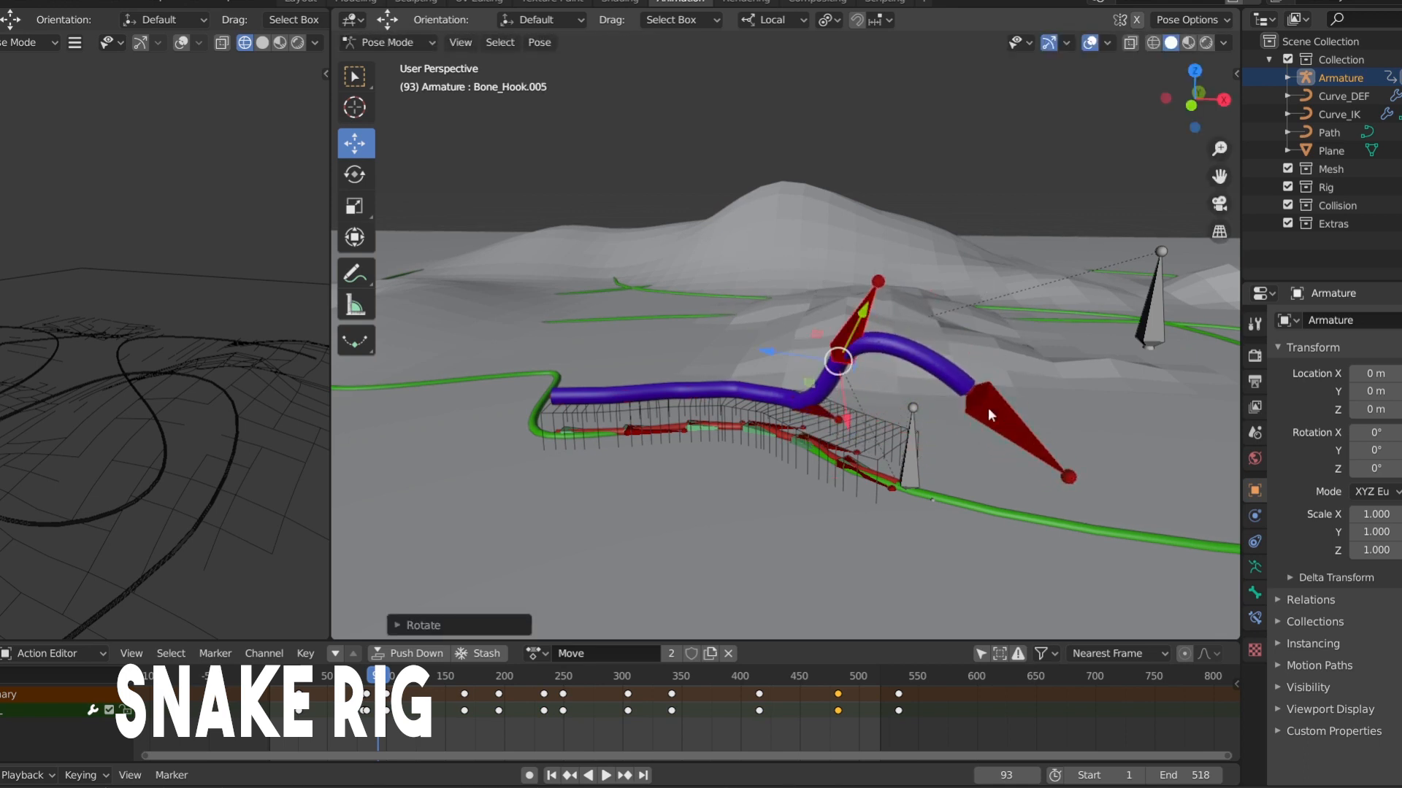
Raise the head bone Bone_ik.042 closer to the neck and rotate Bone_Hook.005 nearly upright for an S-shaped curve
left_click(987, 403)
key("g")
left_click(964, 349)
left_click(882, 288)
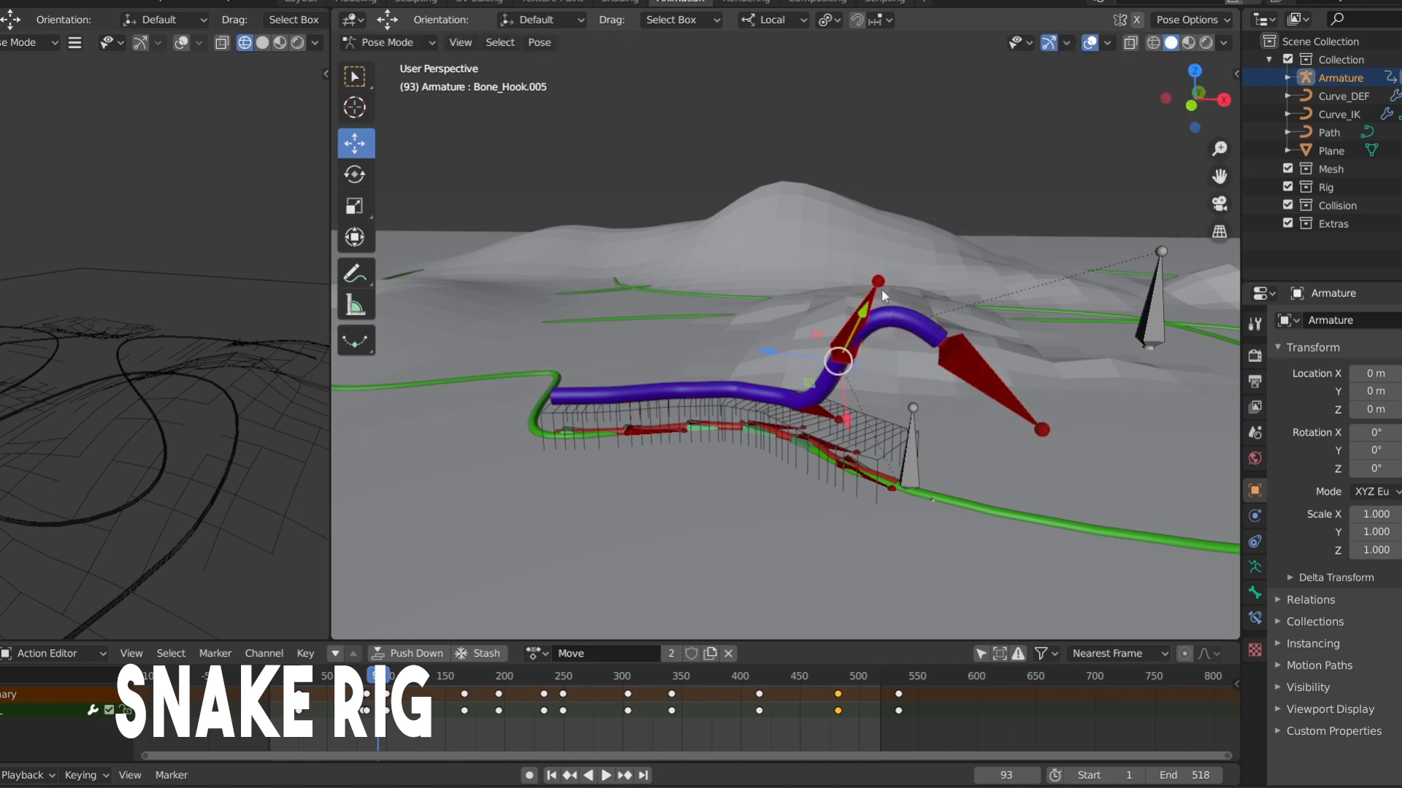
key("r")
left_click(829, 261)
left_click(968, 382)
key("g")
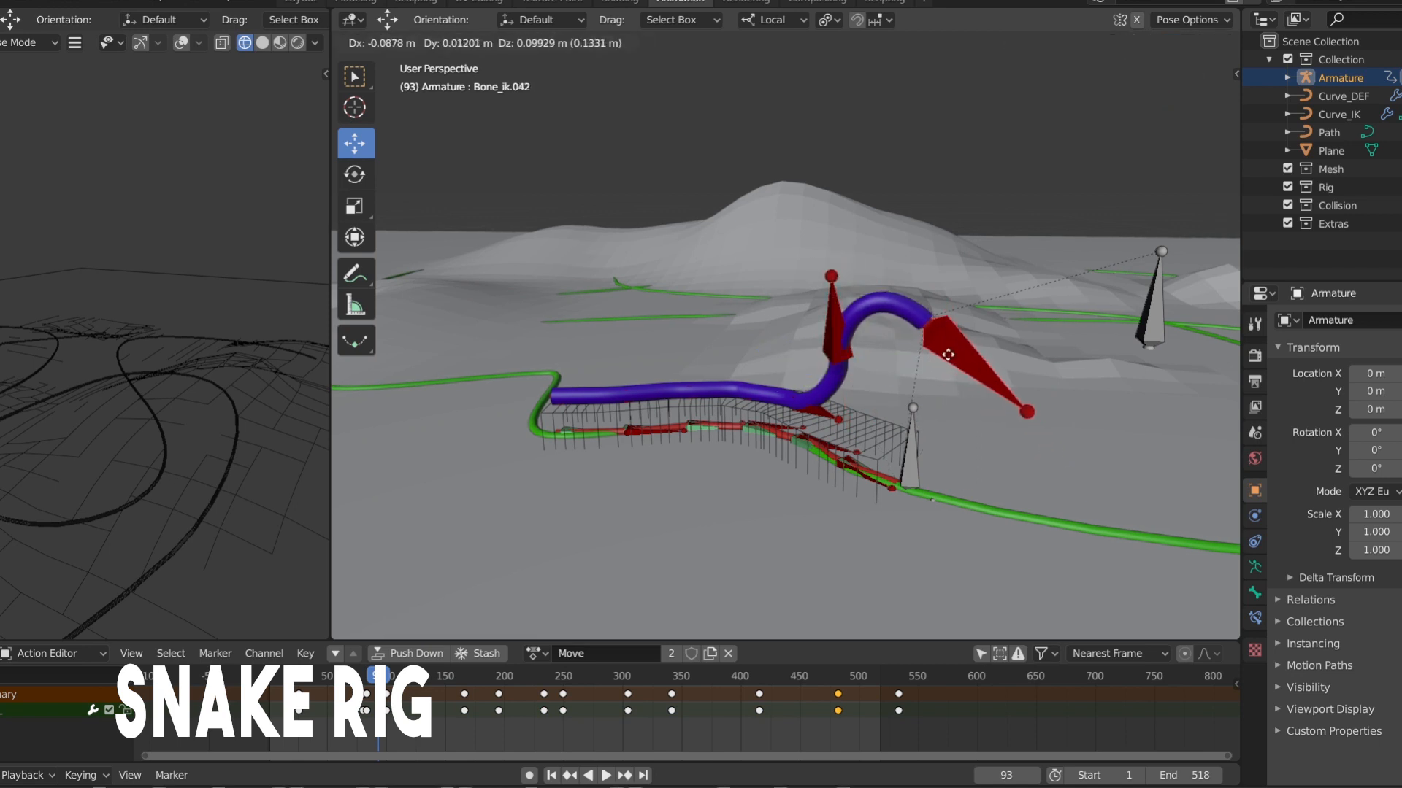
left_click(948, 359)
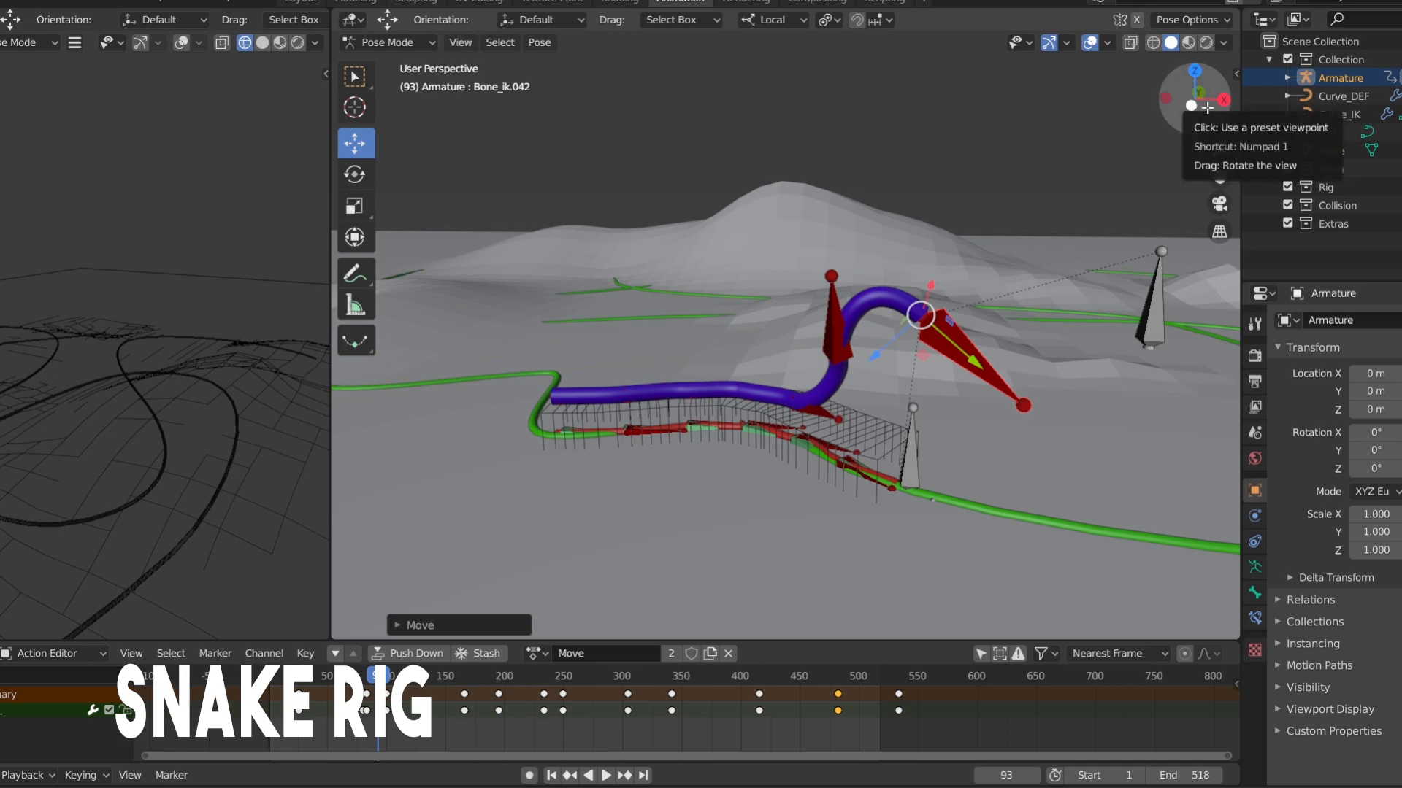
Rotate the head bone Bone_ik.042 up by about 35° until level, and back by about 80° to point down
left_click_drag(1207, 108, 1246, 110)
key("r")
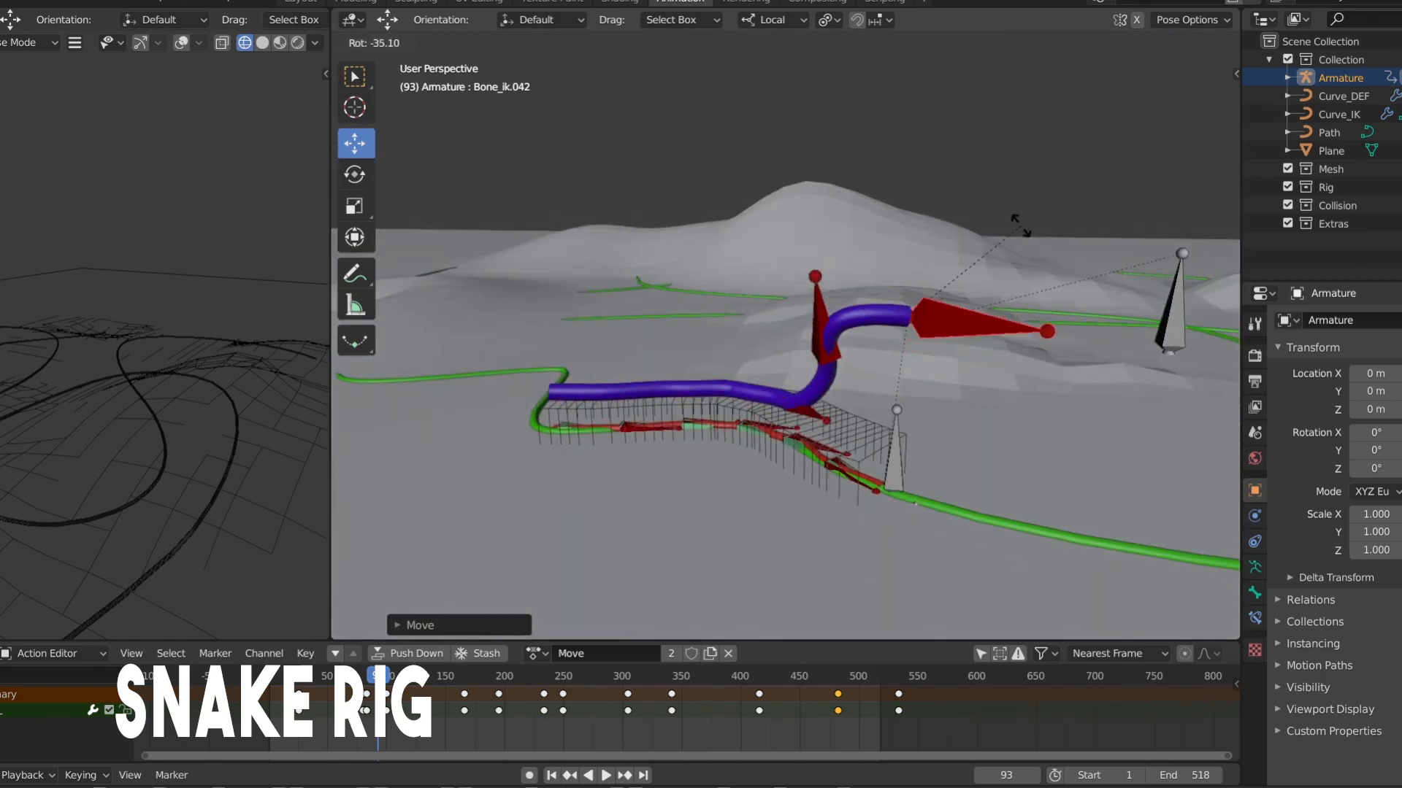
left_click(1020, 249)
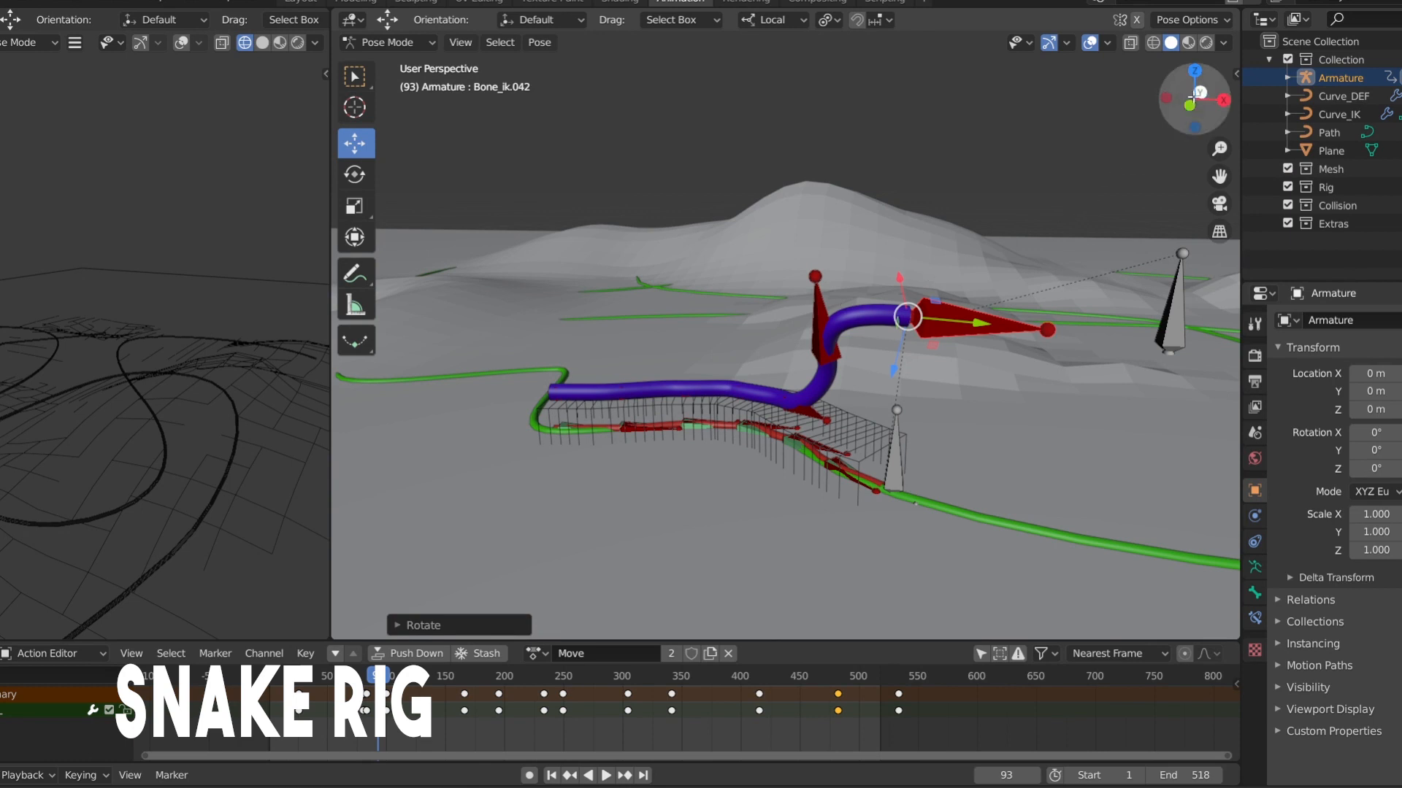
left_click_drag(1197, 93, 846, 252)
left_click(1011, 332)
key("r")
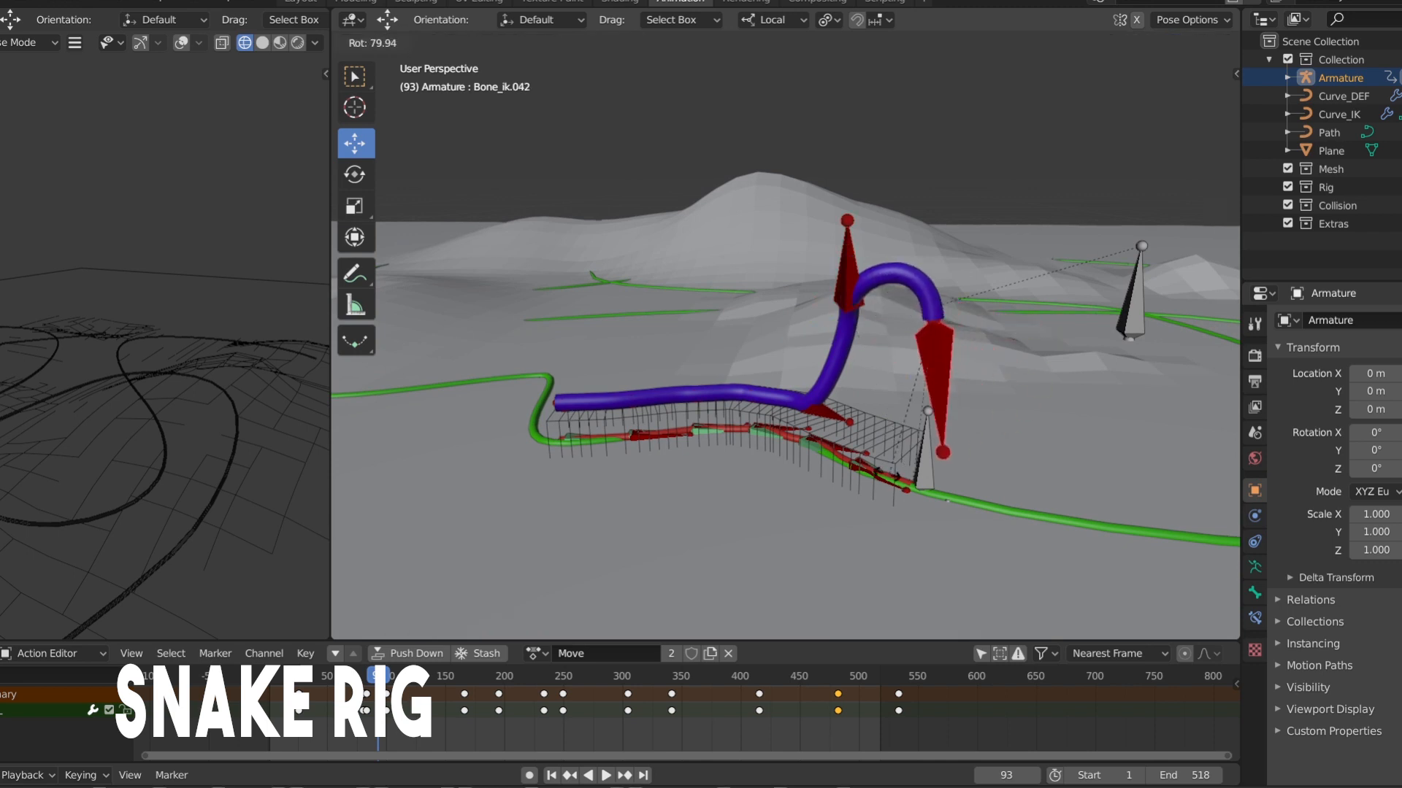
left_click(806, 334)
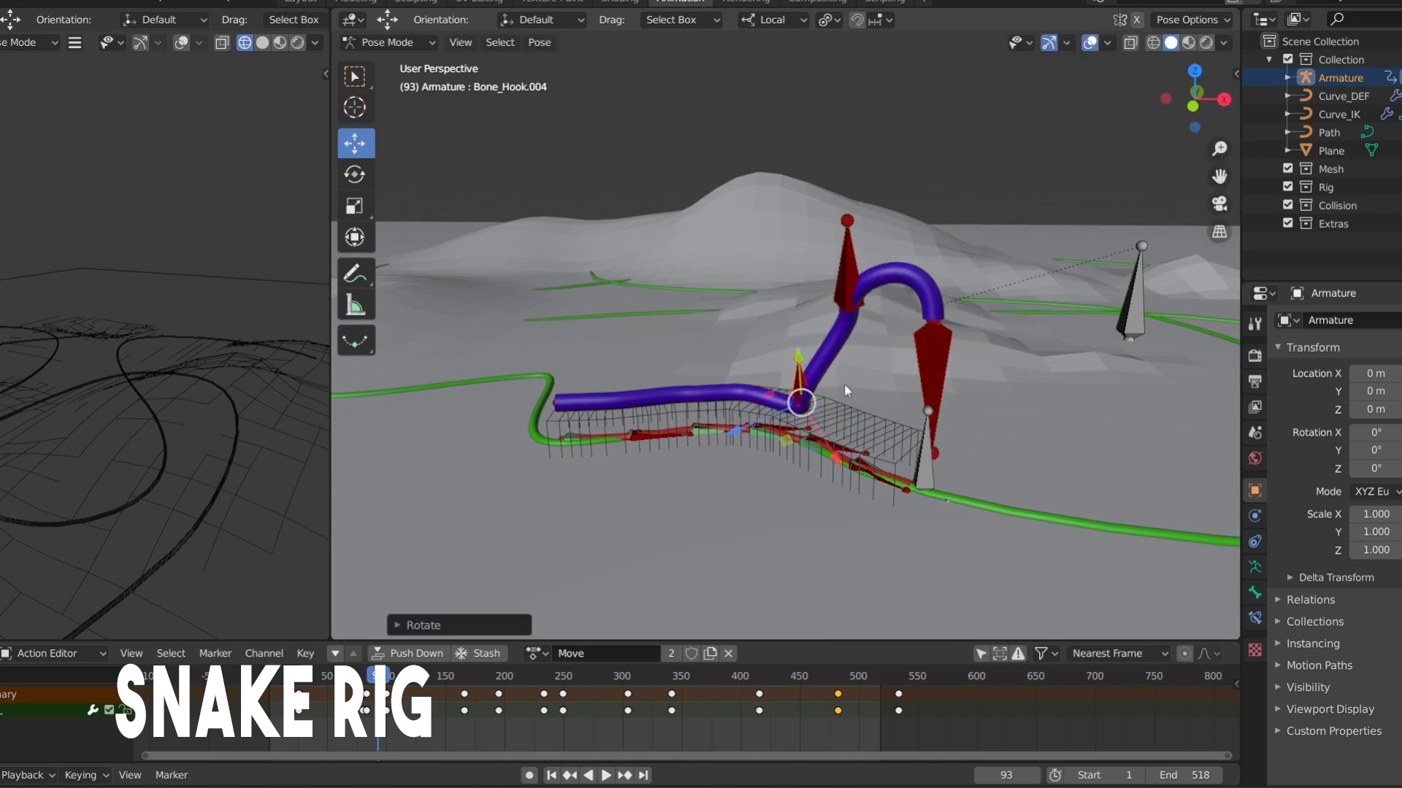
Raise Bone_Hook.004 off the body, and rotate Bone_Hook.005 forward and lift it to form a high arch
key("g")
left_click(822, 306)
left_click(847, 266)
key("r")
left_click(894, 407)
key("g")
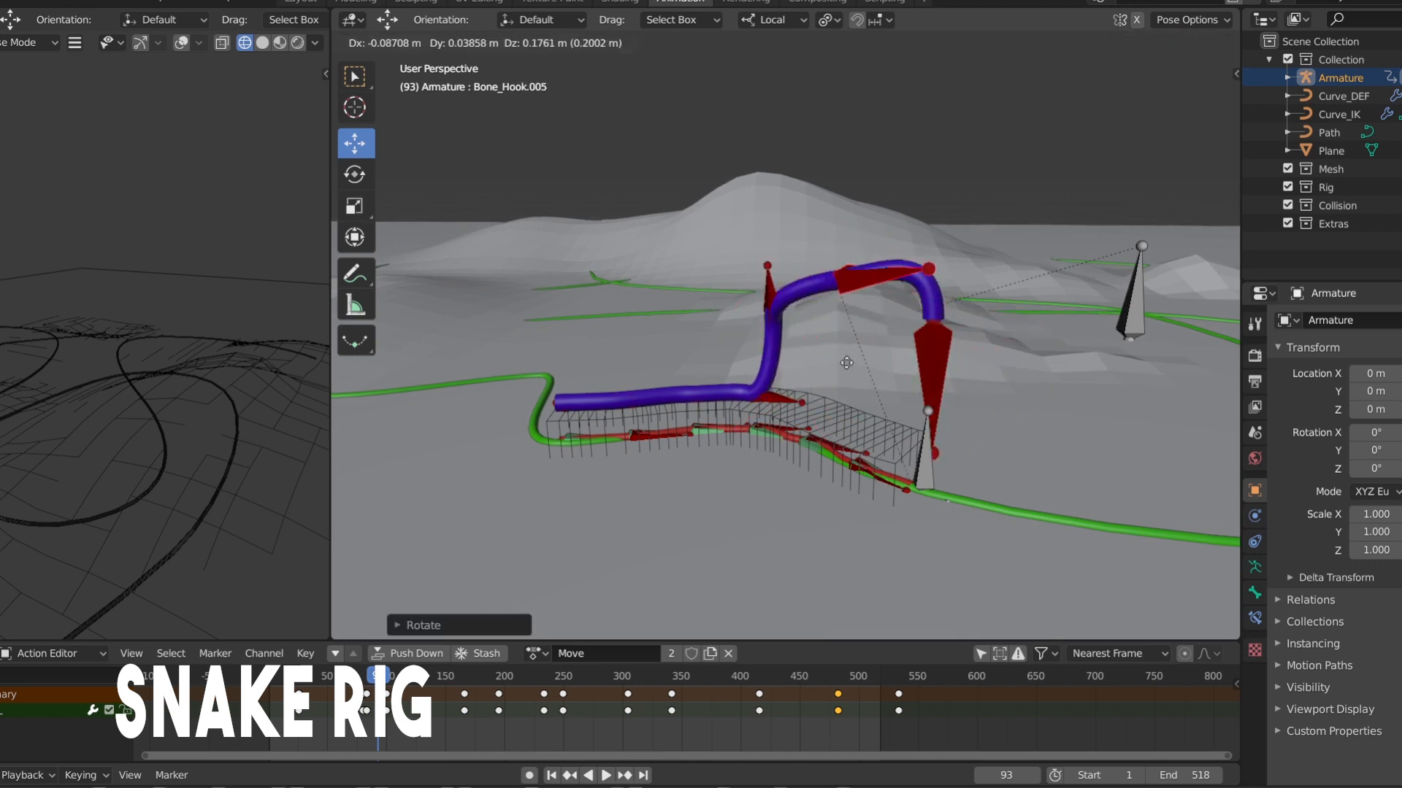
left_click(858, 340)
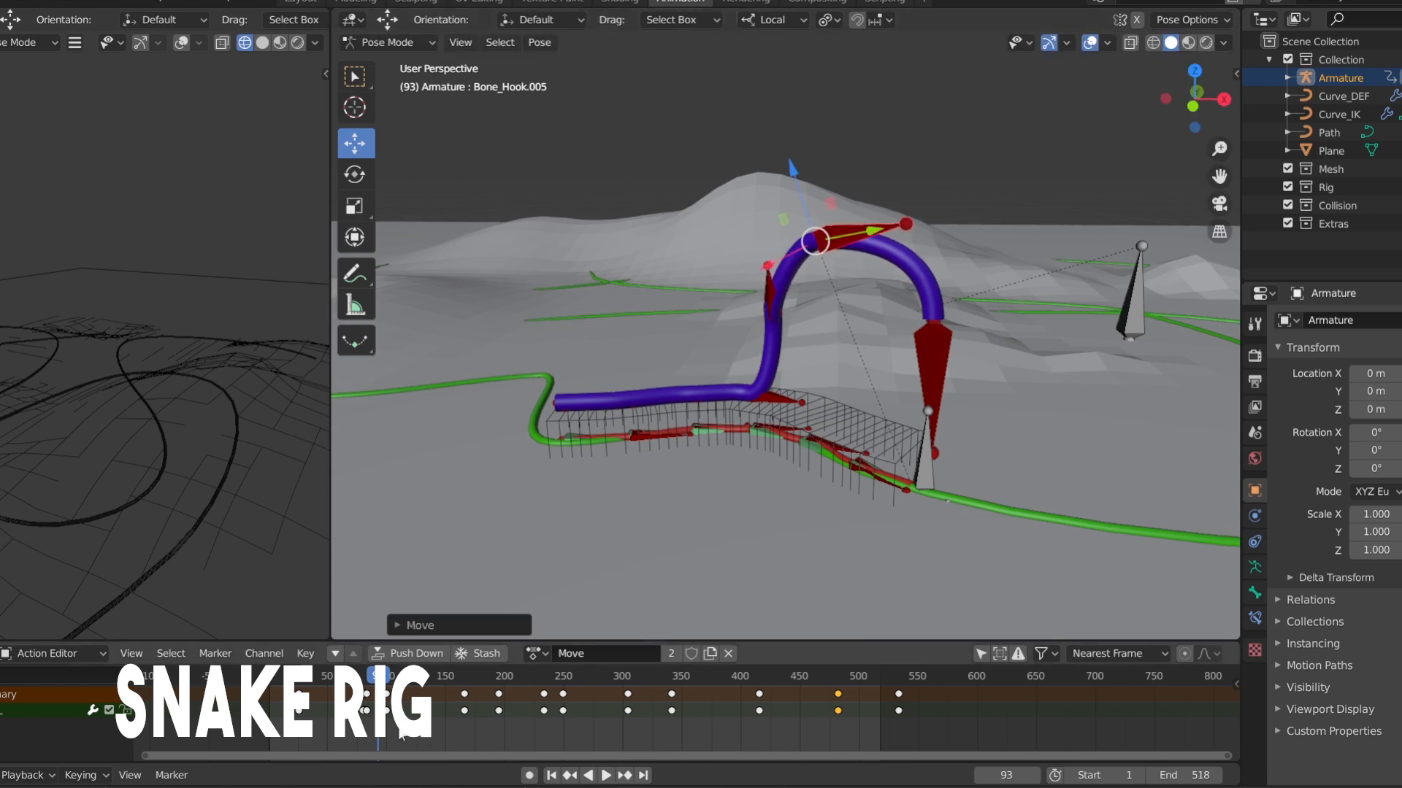
Scrub back in the timeline and play the animation to frame 94 to check the arched pose in motion
left_click_drag(391, 724, 364, 718)
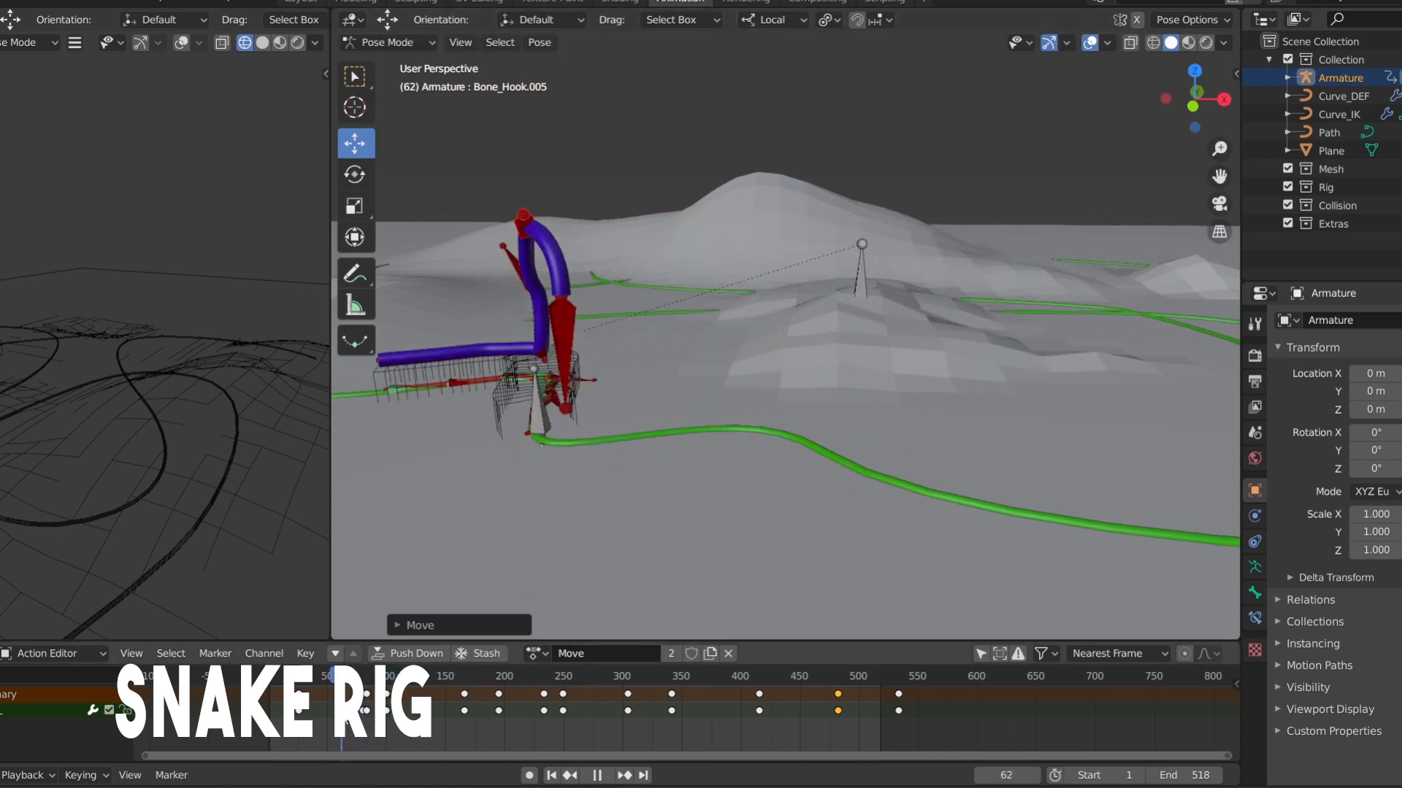
key("space")
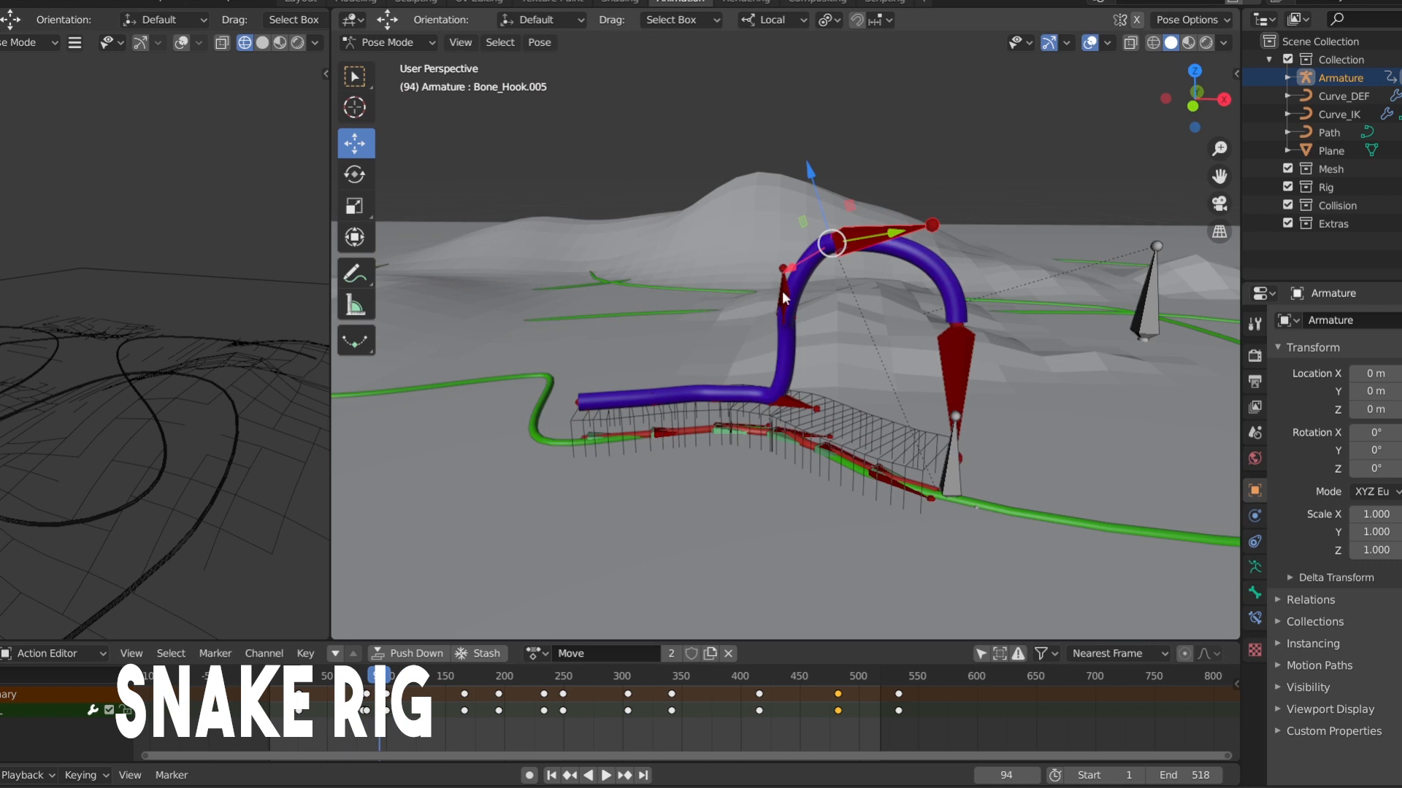
Clear the rotation and location of Bone_Hook.004, Bone_Hook.005 and the head bone Bone_ik.042
key("alt+r")
key("alt+g")
left_click(871, 238)
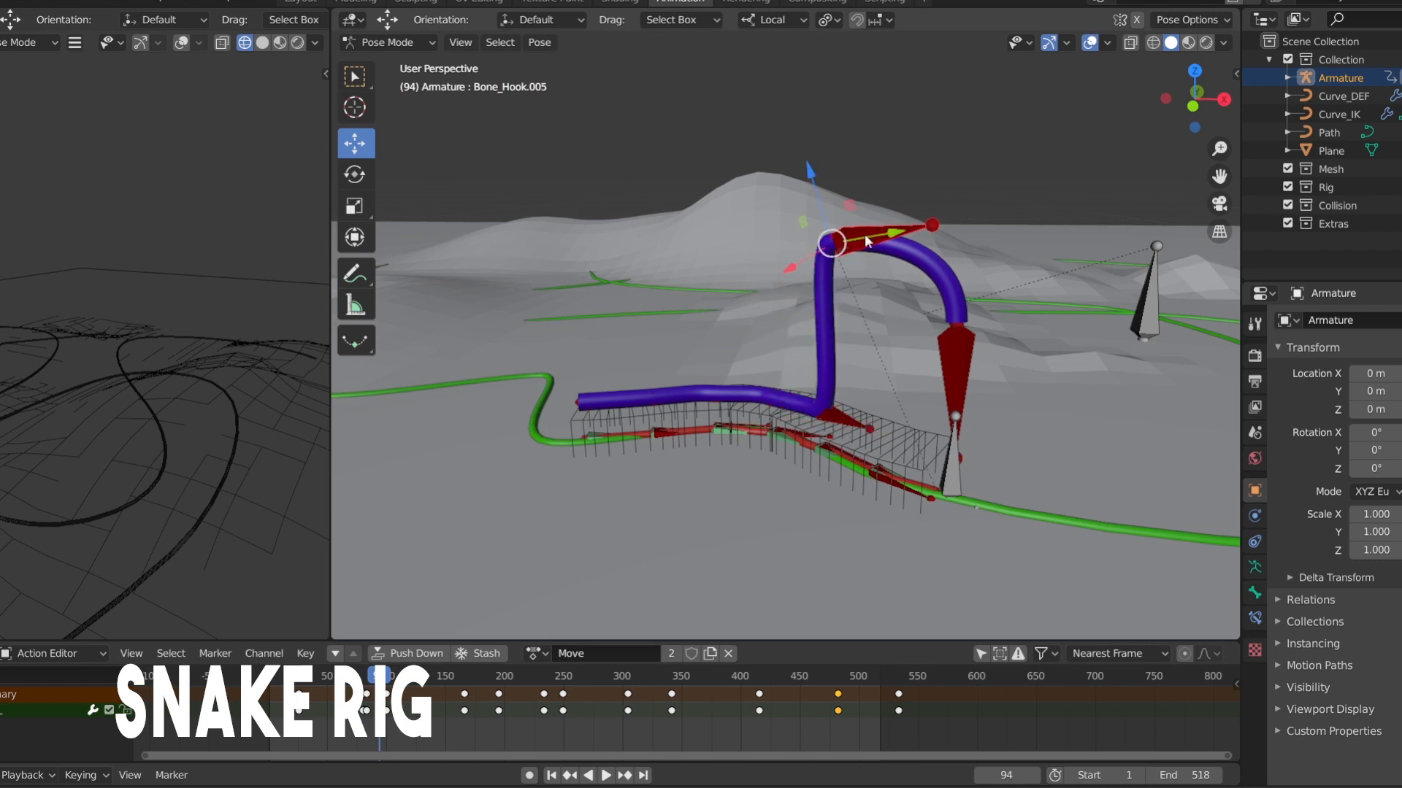
key("alt+r")
key("alt+g")
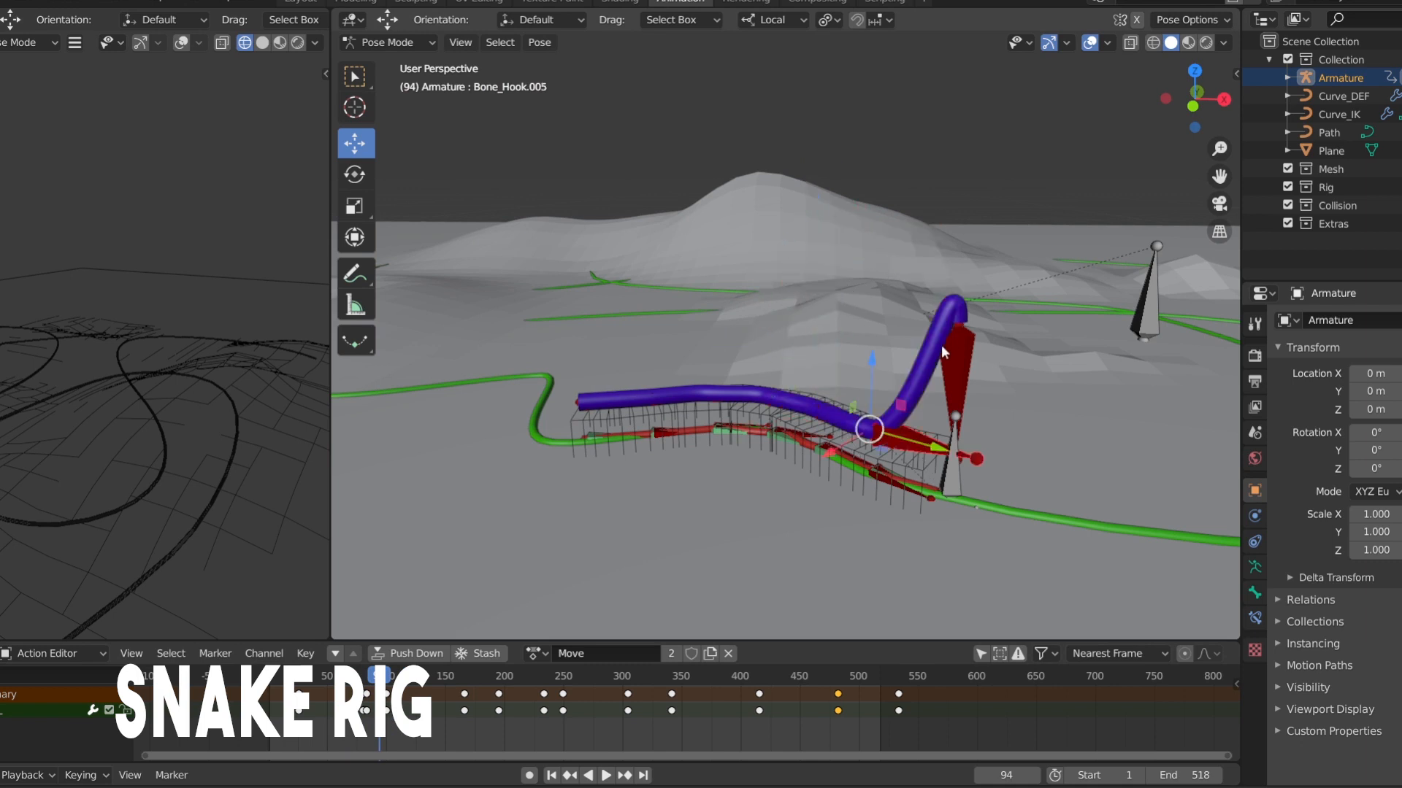
left_click(941, 343)
key("alt+r")
key("alt+g")
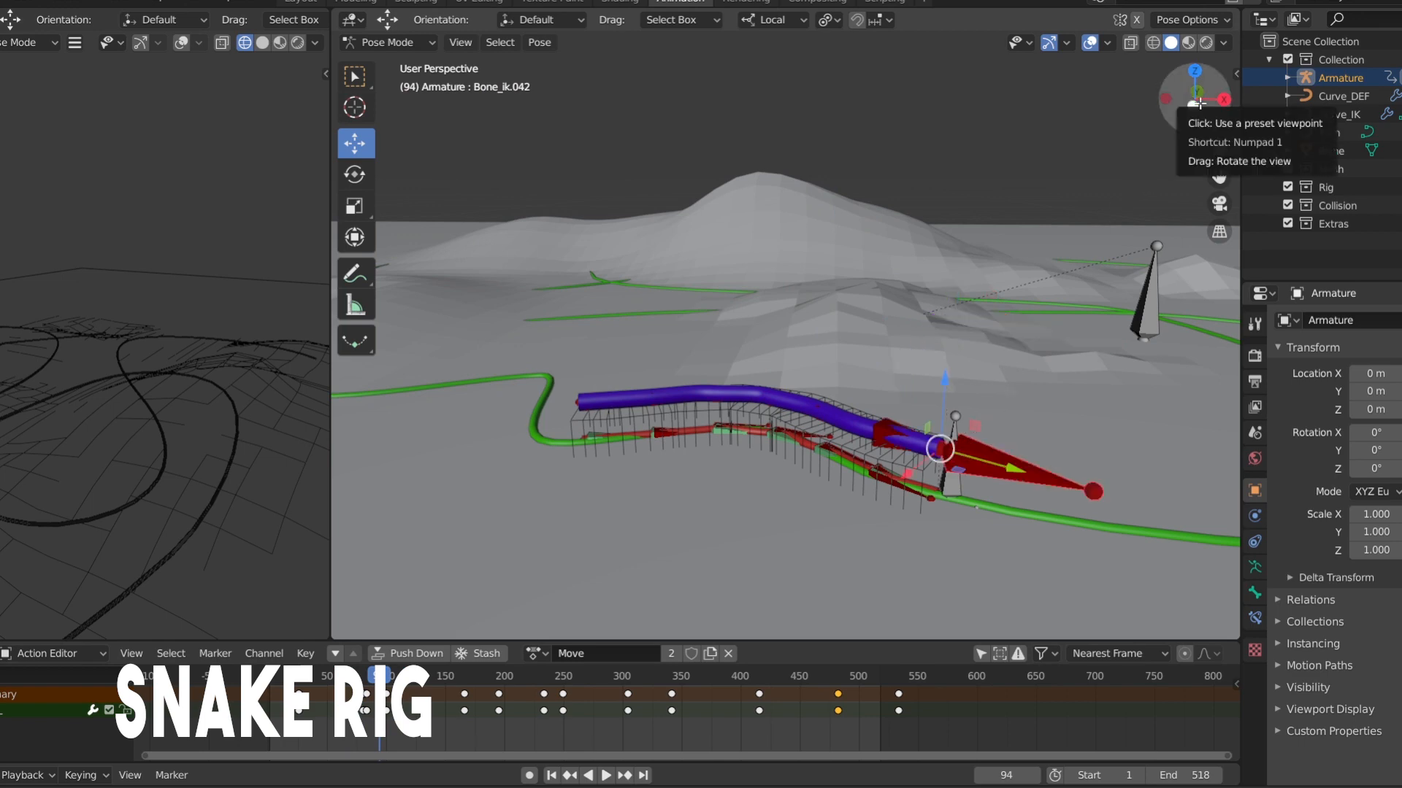
Select the hook bones along the snake's body and try moving them freely
mouse_move(1195, 95)
left_mouse_down()
mouse_move(1161, 110)
mouse_move(1169, 88)
left_mouse_up()
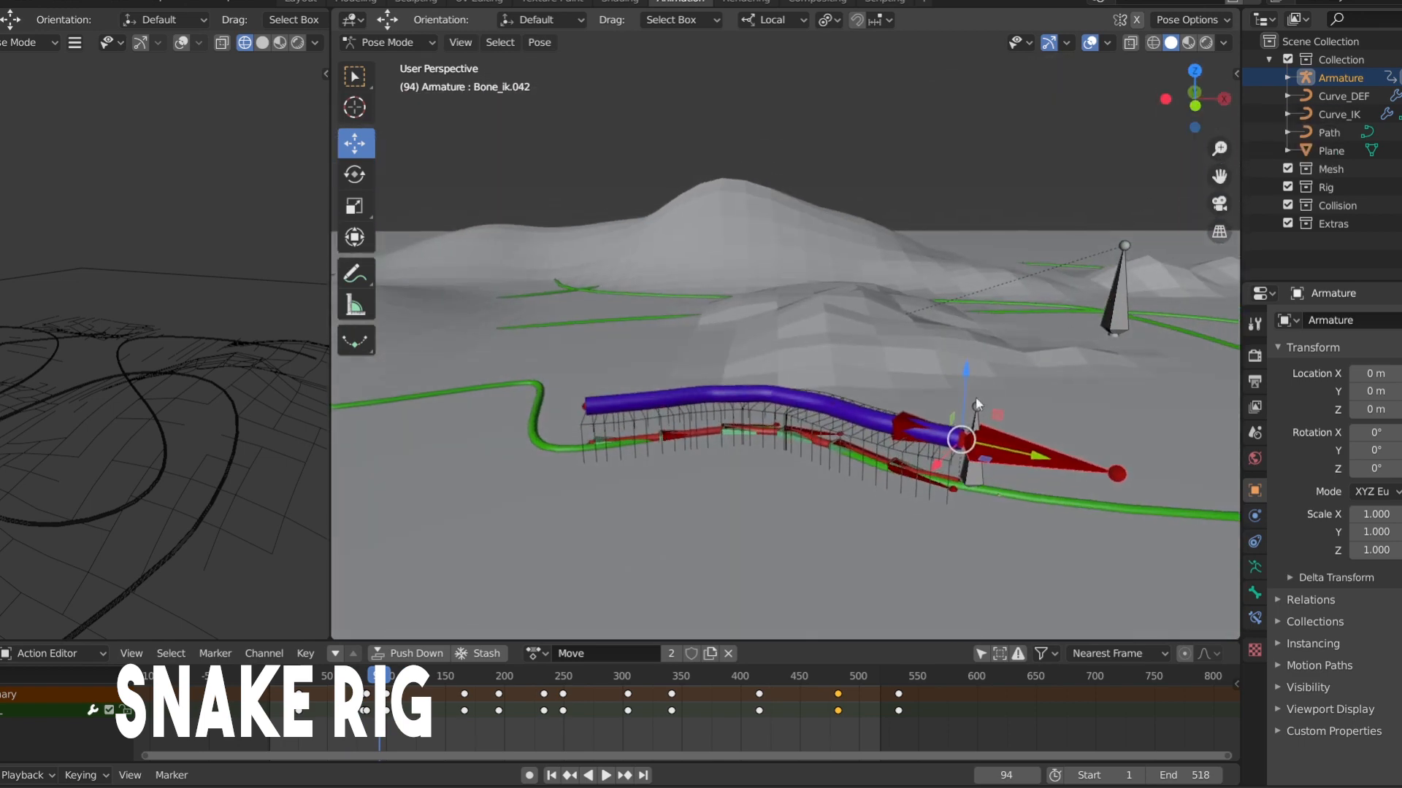
left_click(903, 415)
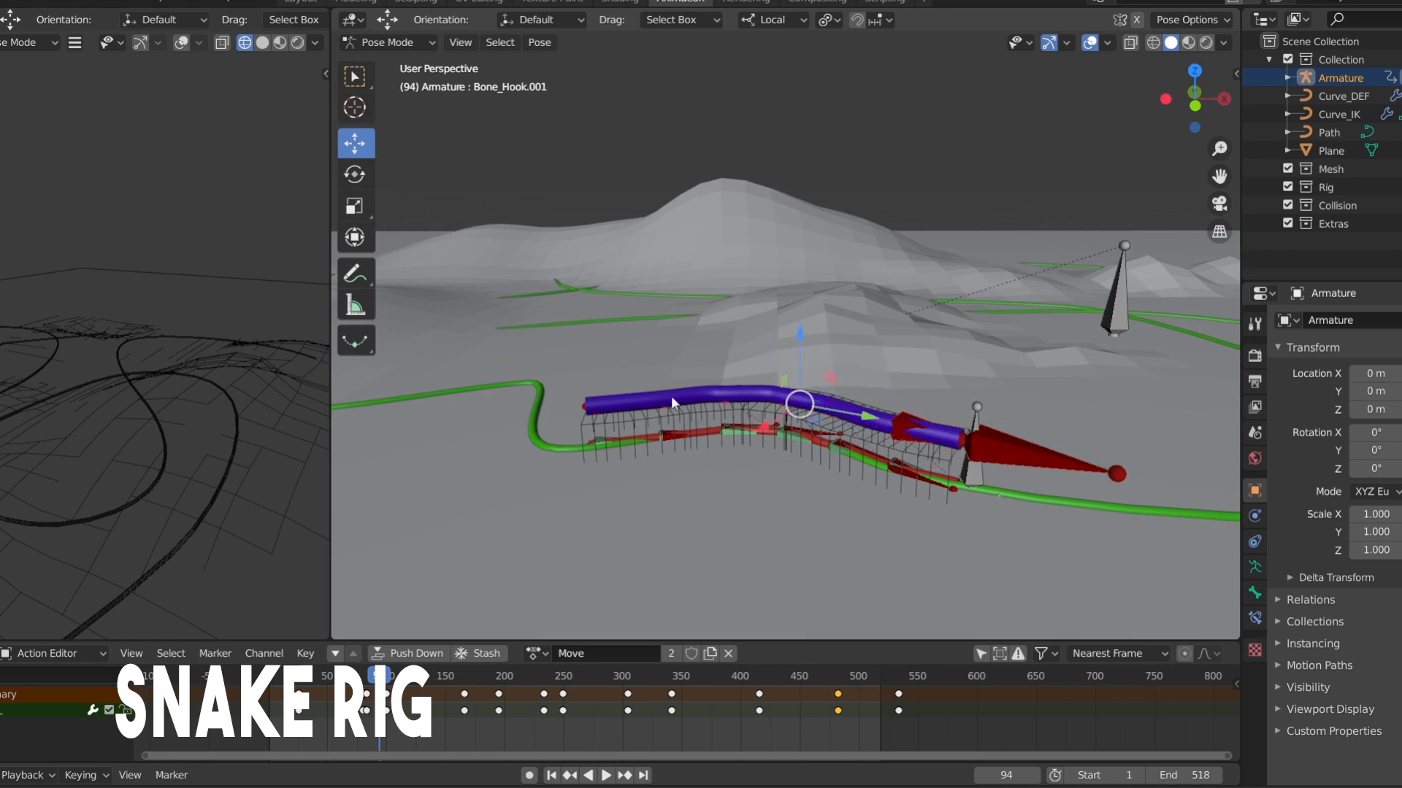
left_click(627, 405)
left_click(603, 407)
left_click(668, 397)
key("g")
right_click(671, 420)
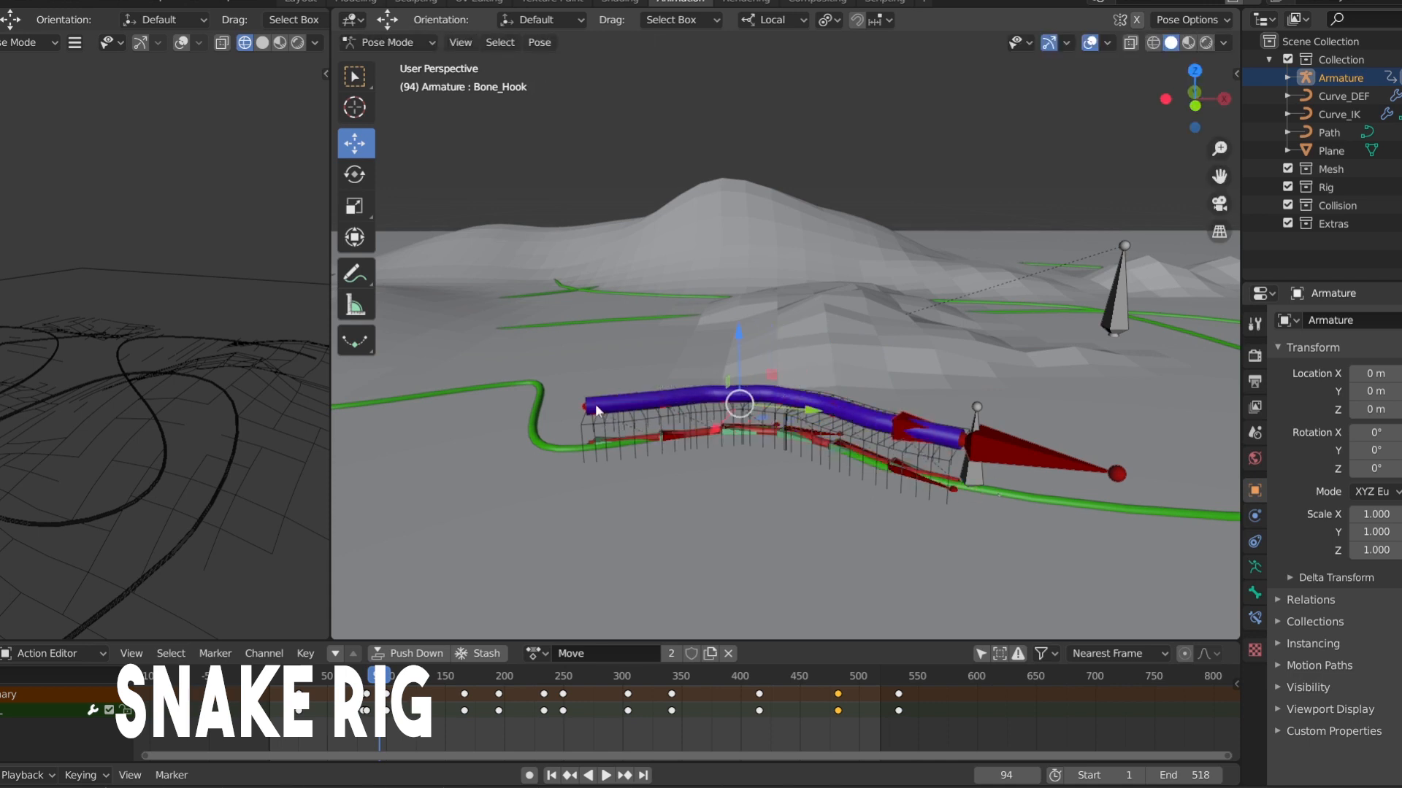
key("g")
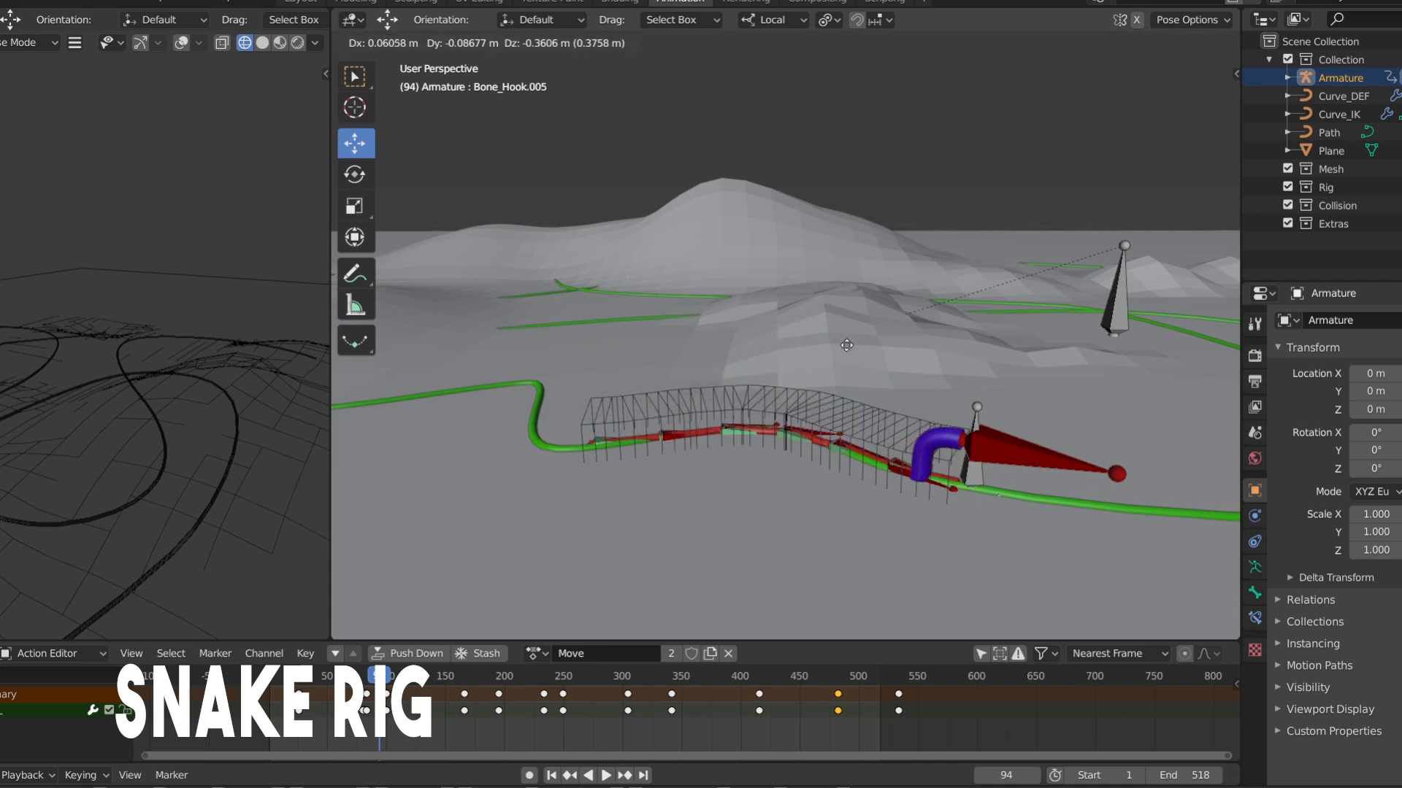
right_click(847, 346)
Lower the hook bones together with the head bone Bone_ik.042 along local Z onto the path, and play the animation to frame 93
left_click(975, 441, "shift")
key("g")
key("z")
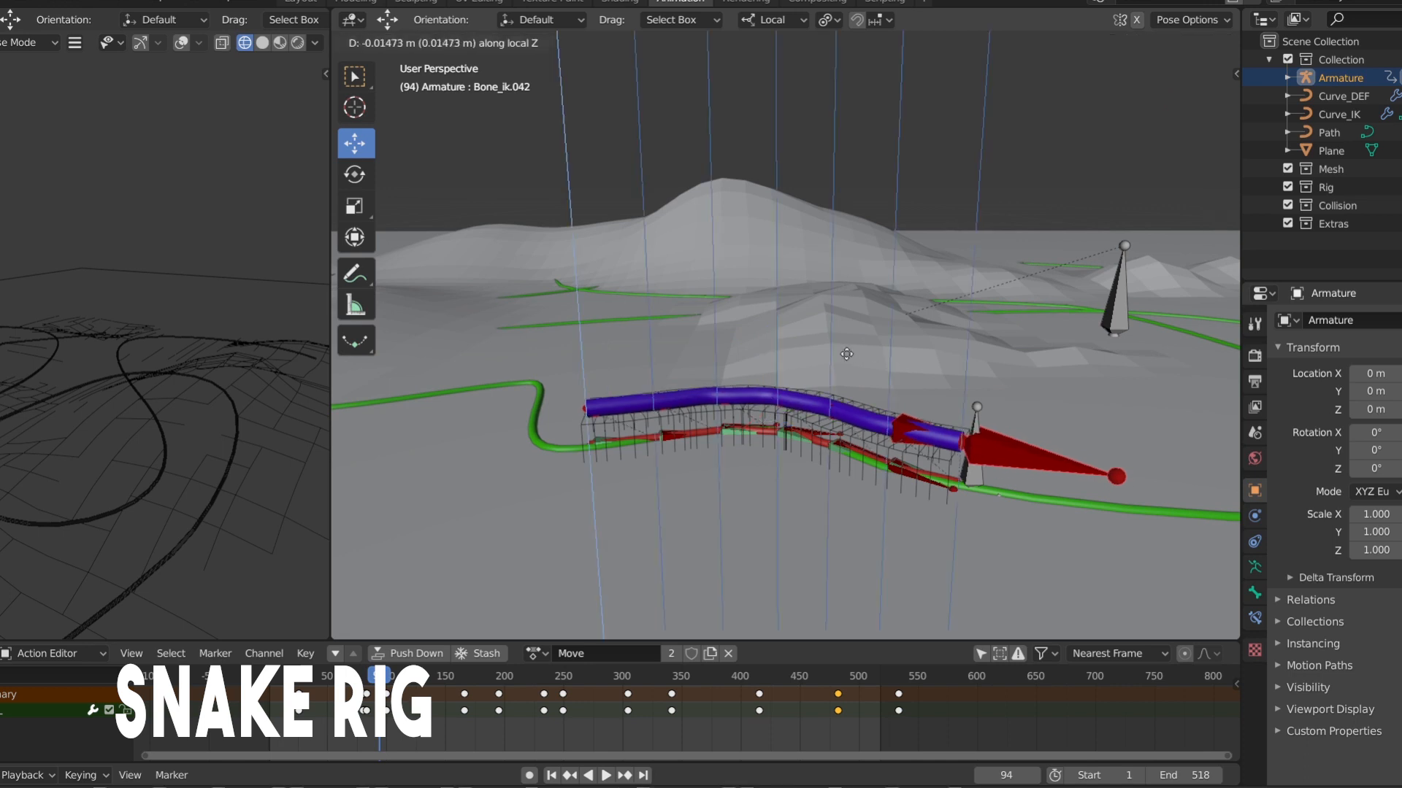
left_click(858, 387)
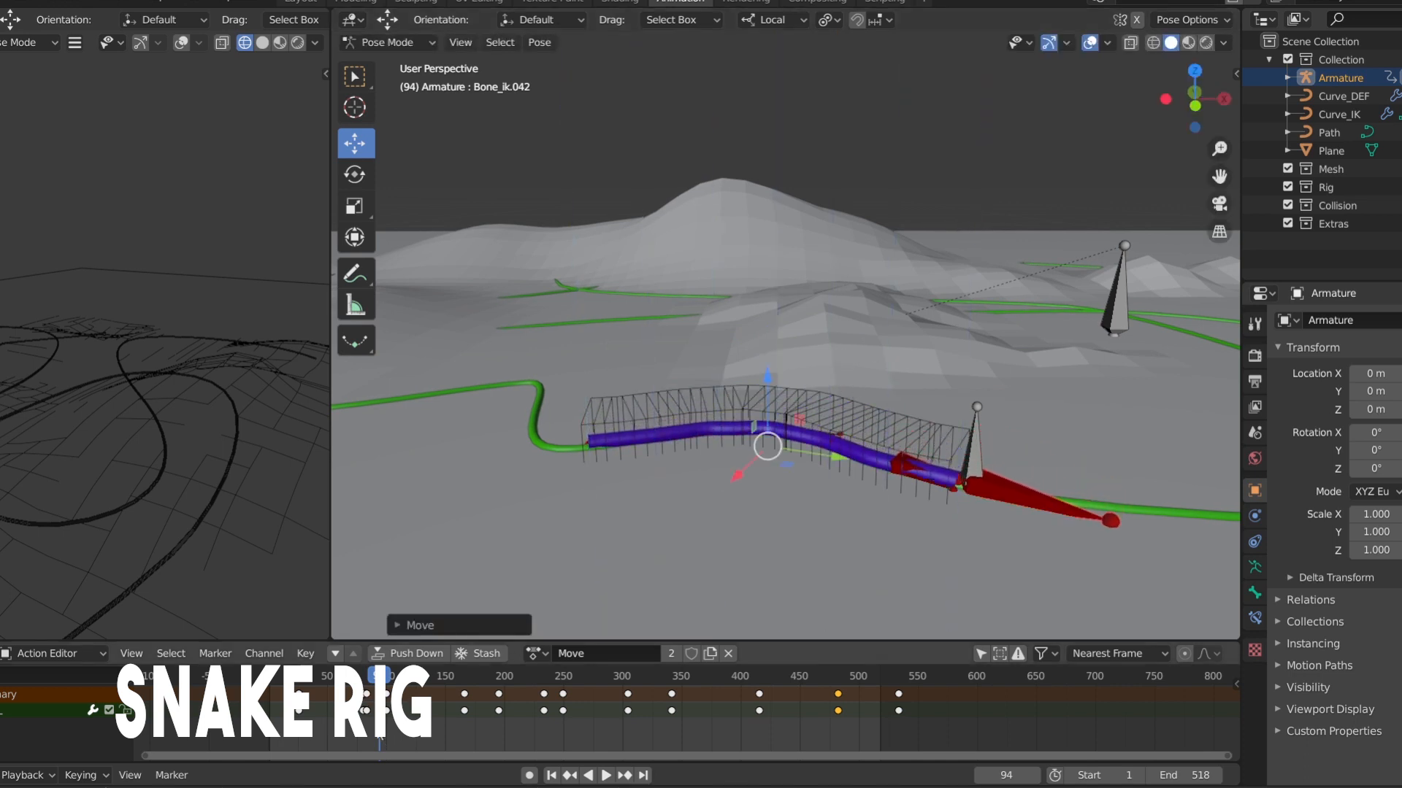
key("shift+ctrl+space")
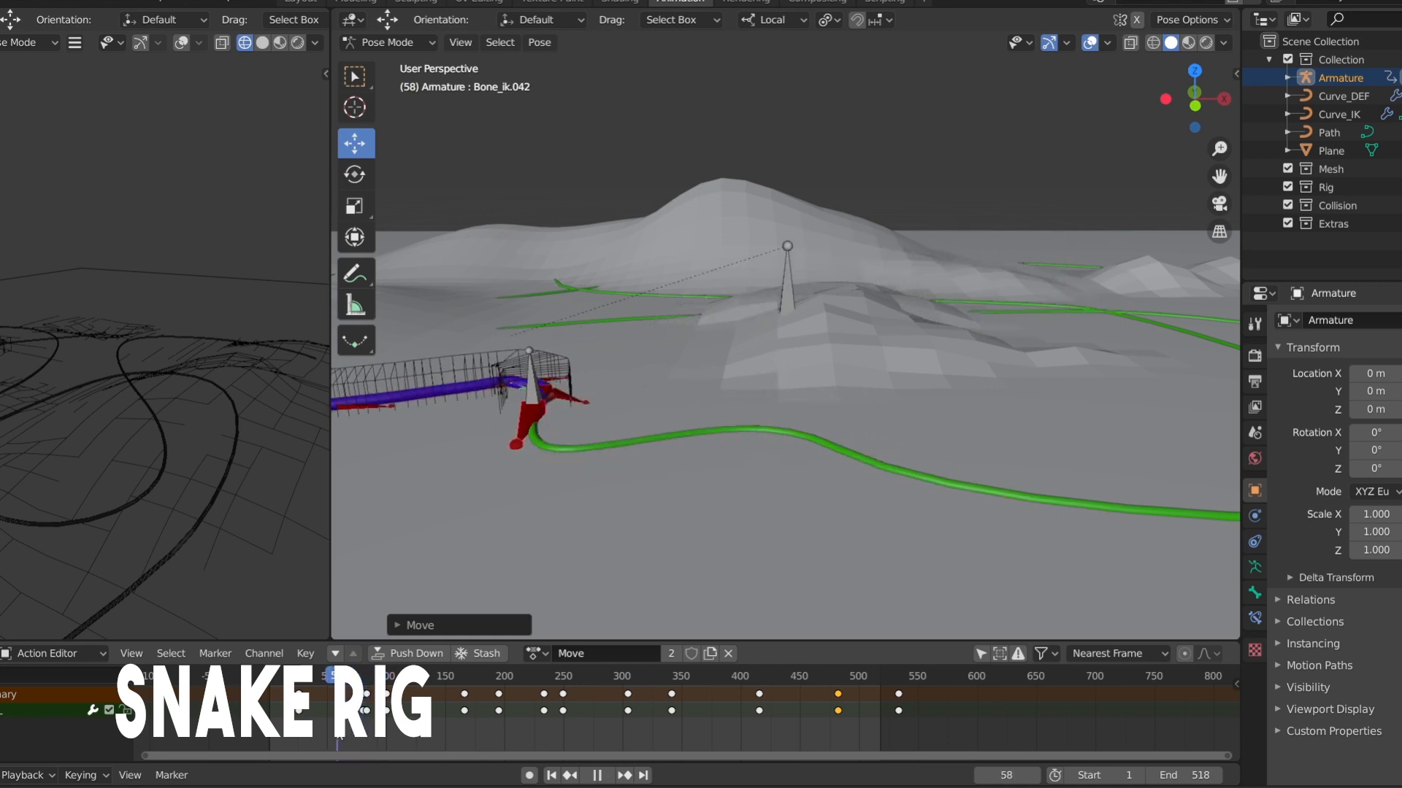
left_click_drag(338, 737, 378, 736)
Raise the selected hook and head bones along local Z high above the terrain, and lower them partway along the same axis
key("g")
key("z")
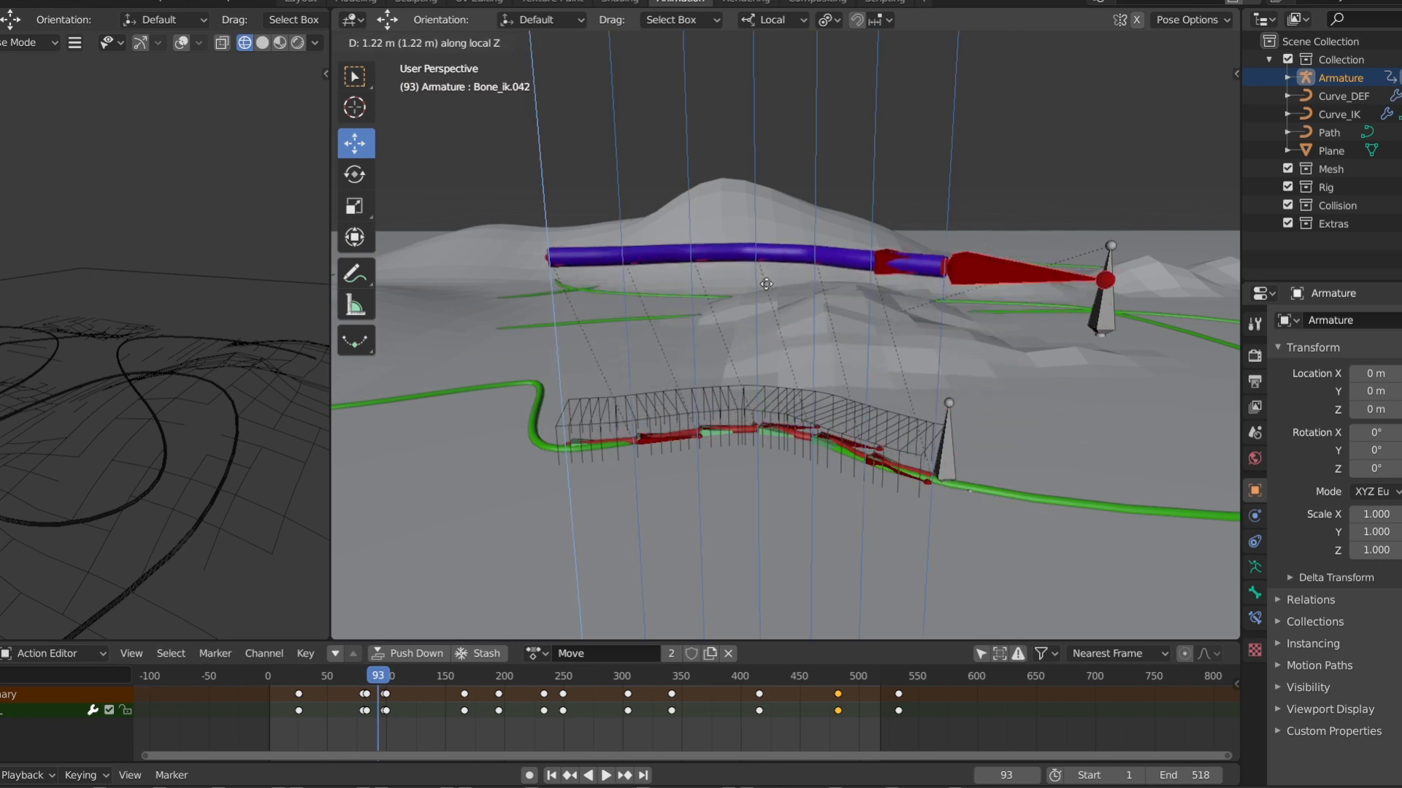
left_click(766, 284)
key("g")
key("z")
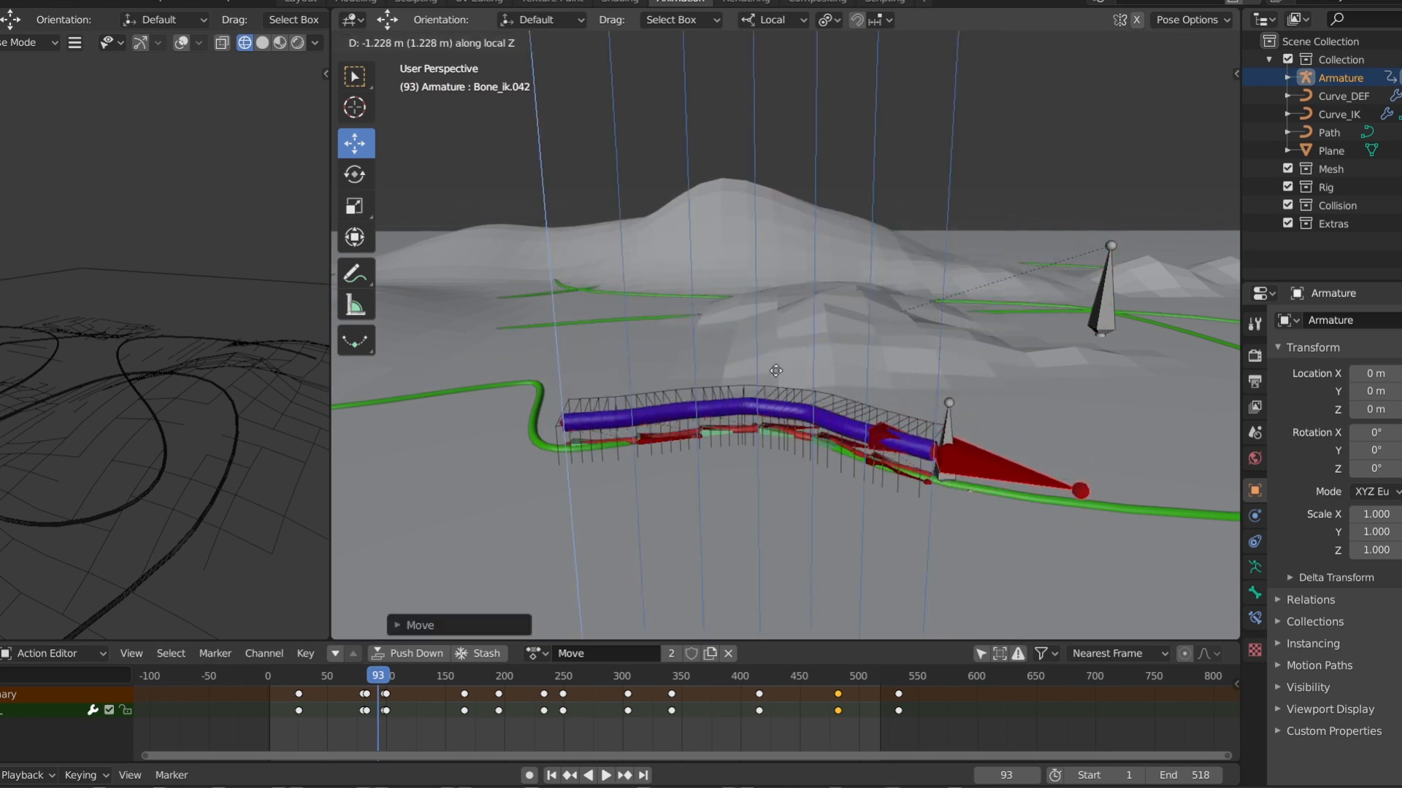
left_click(776, 276)
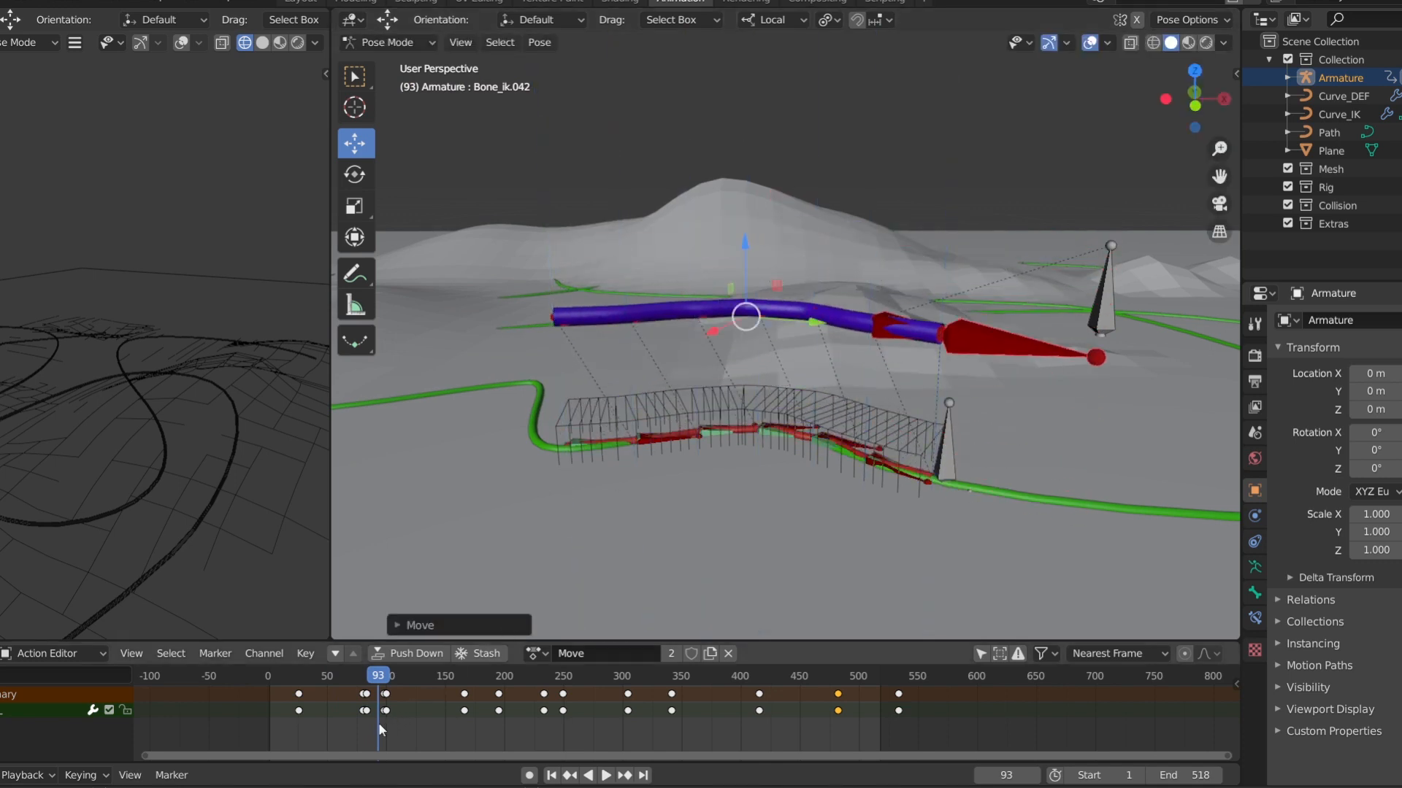
Scrub the timeline briefly, and undo all the vertical moves of the hook and head bones
mouse_move(380, 728)
left_mouse_down()
mouse_move(396, 728)
mouse_move(363, 728)
left_mouse_up()
key("ctrl+z")
key("ctrl+z")
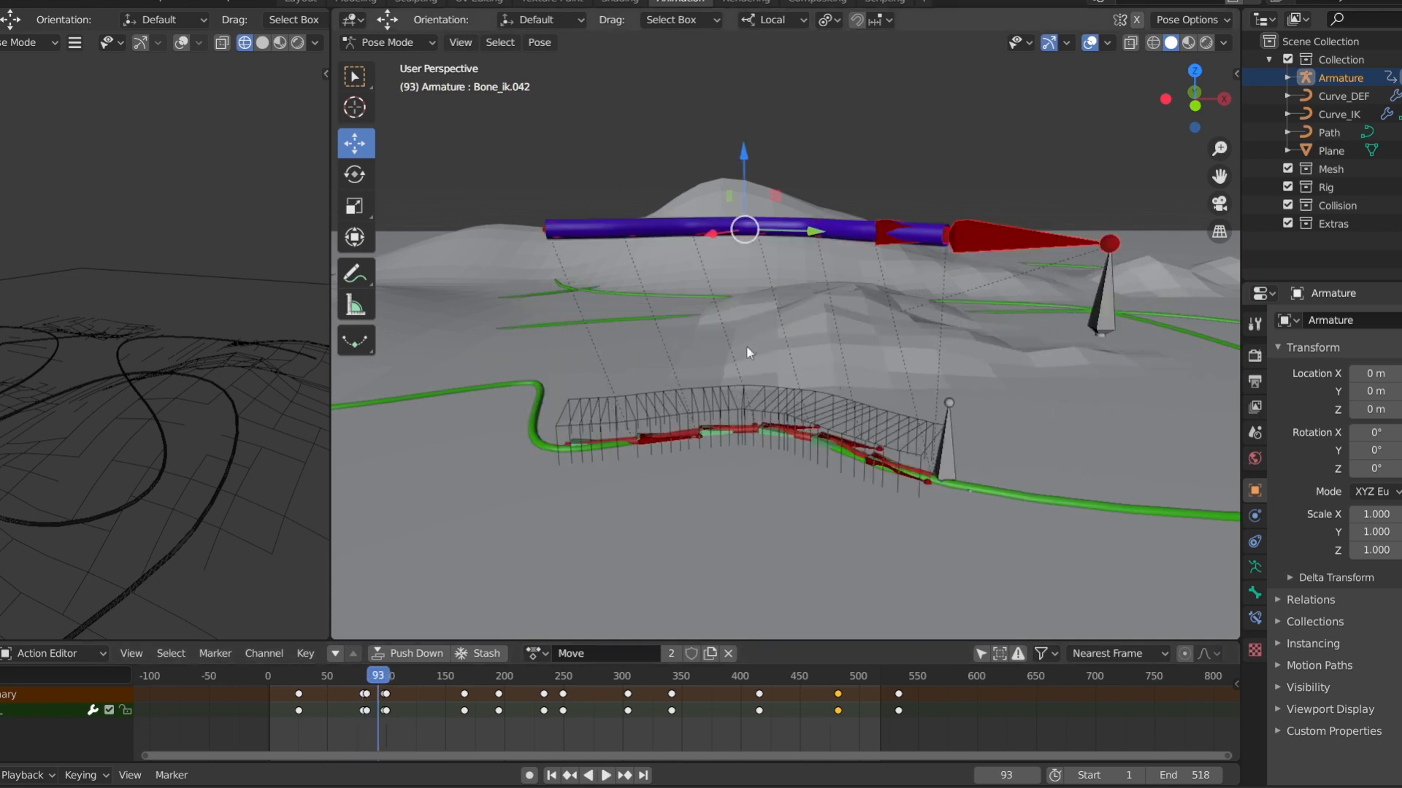
key("ctrl+z")
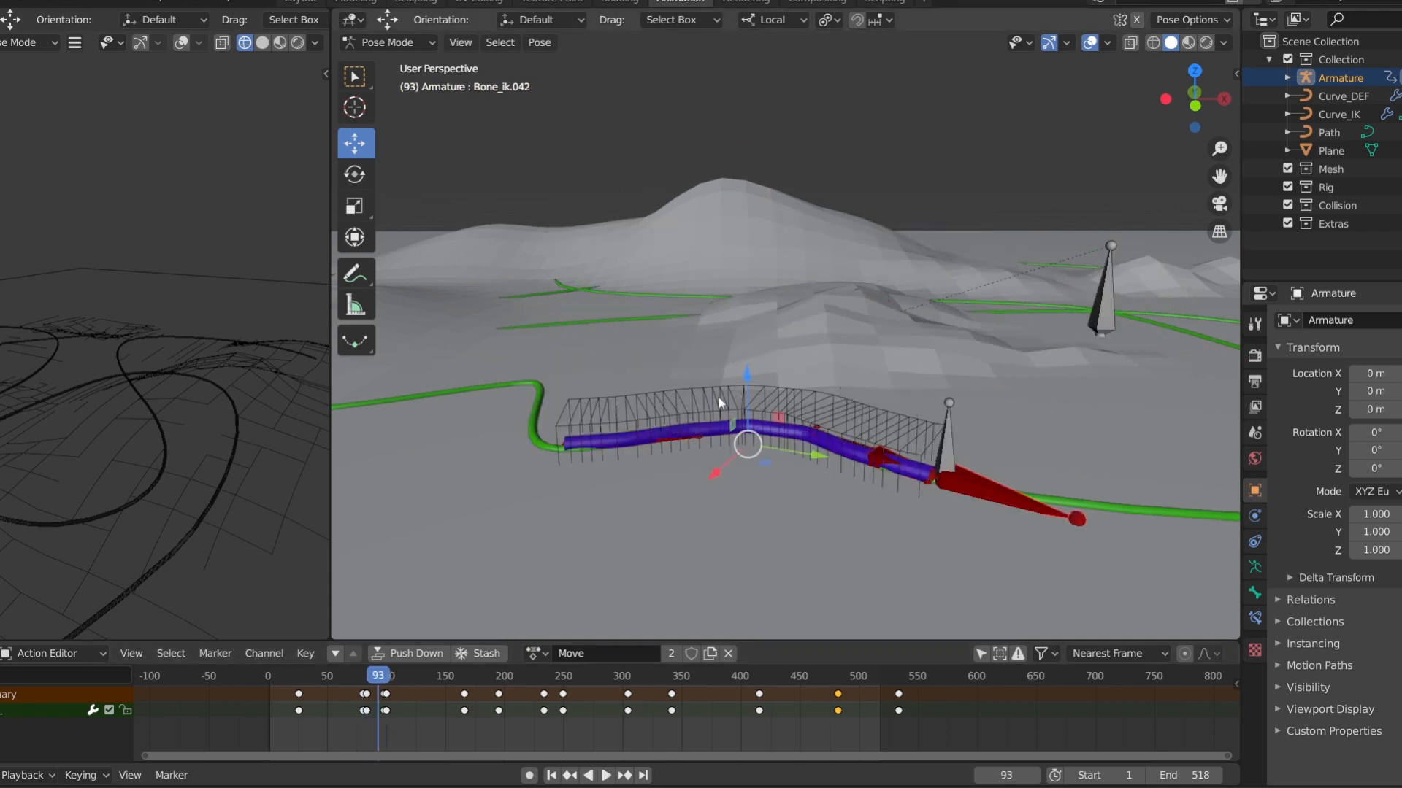
mouse_move(379, 720)
left_mouse_down()
mouse_move(335, 721)
mouse_move(388, 730)
left_mouse_up()
key("ctrl+z")
key("ctrl+z")
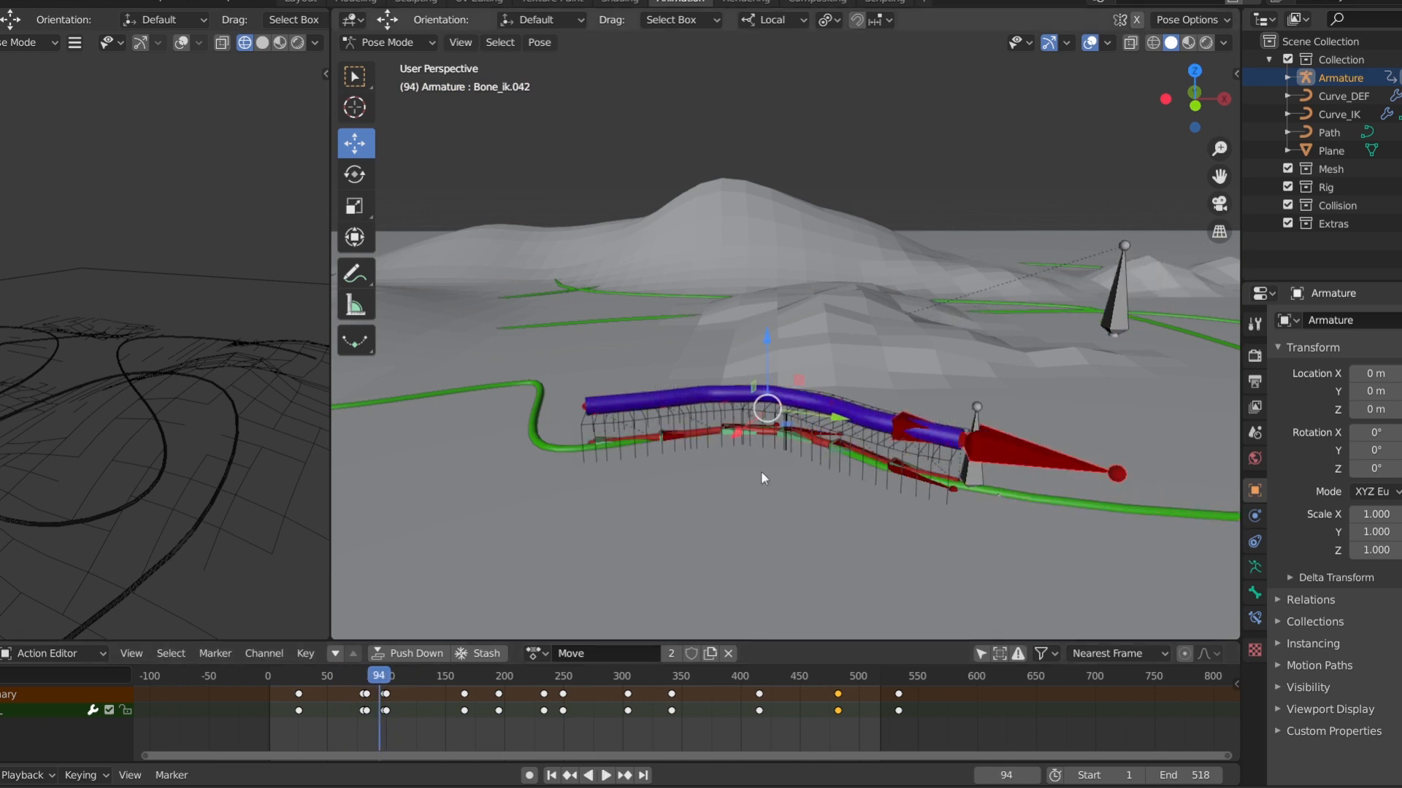
Switch to Object Mode, select the Curve_Vertical object and disable its Curve modifier in the viewport
mouse_move(1196, 97)
left_mouse_down()
mouse_move(1219, 100)
mouse_move(1204, 91)
left_mouse_up()
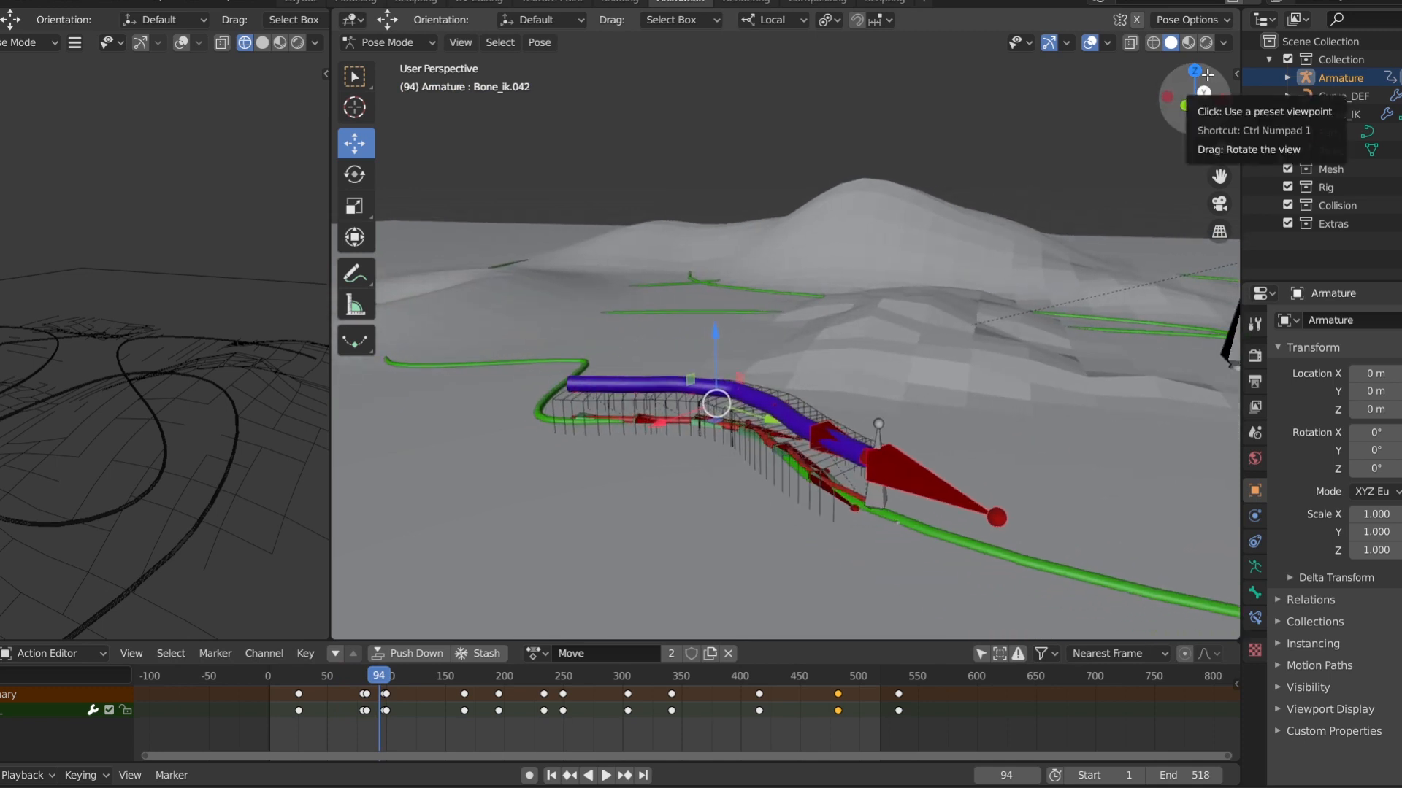
left_click_drag(1220, 176, 1125, 177)
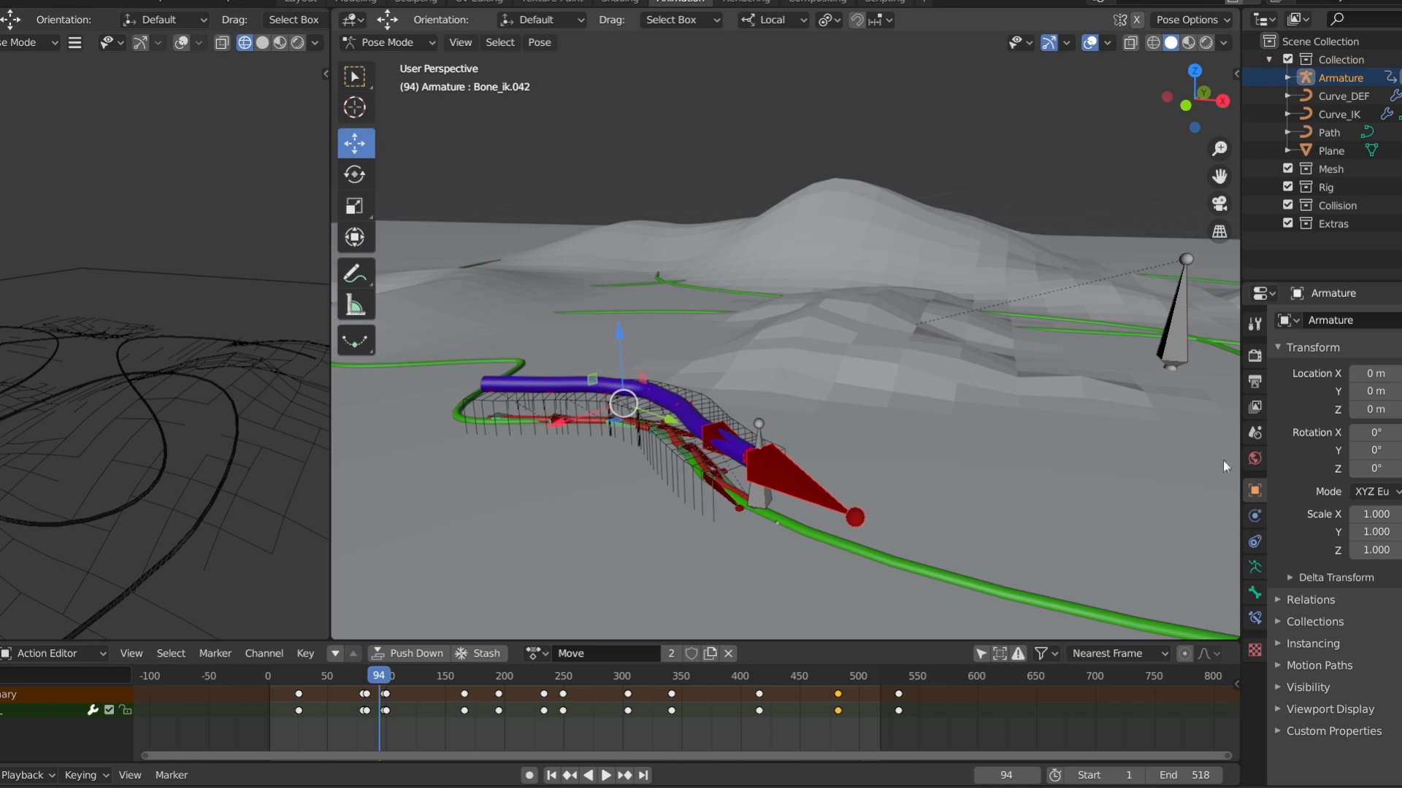
left_click(387, 43)
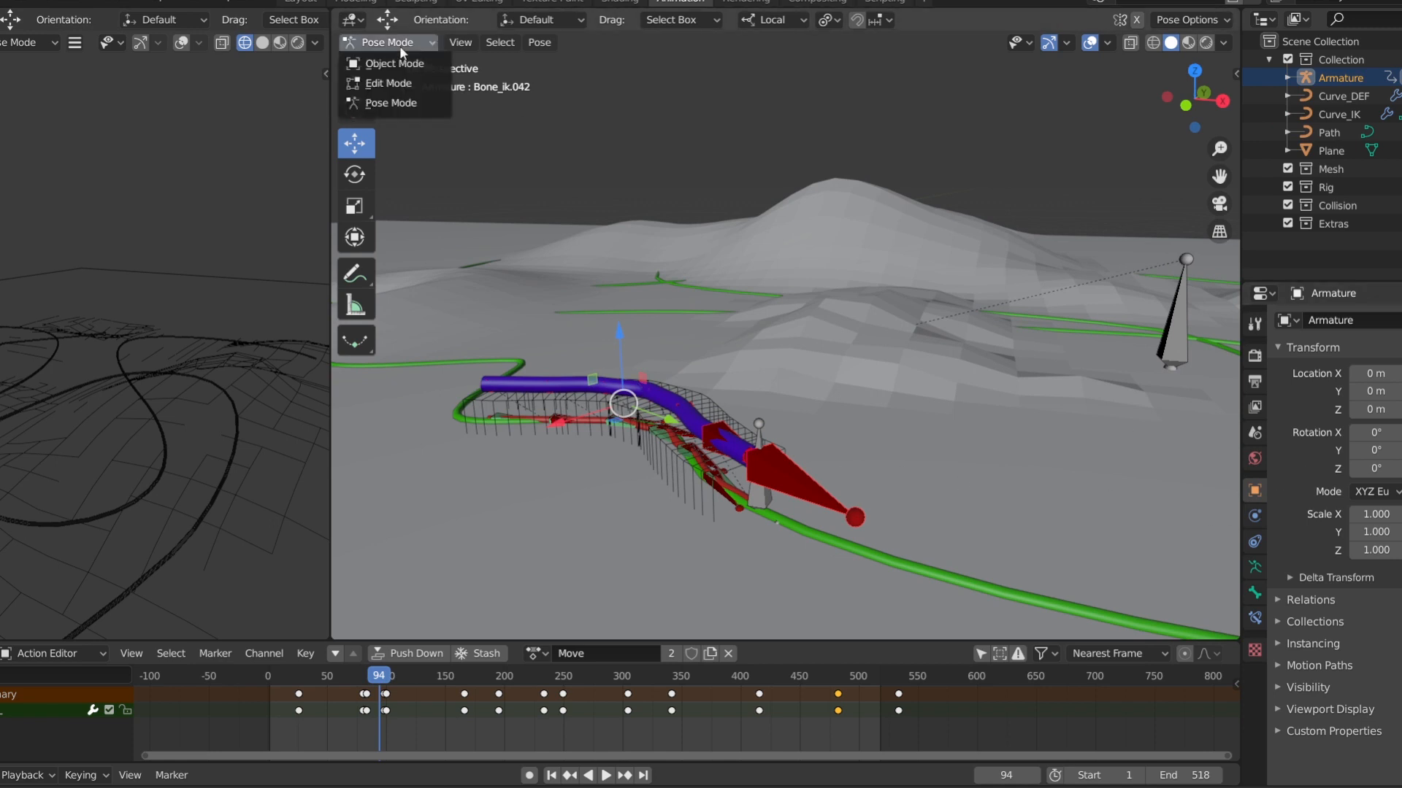
left_click(394, 60)
left_click(615, 439)
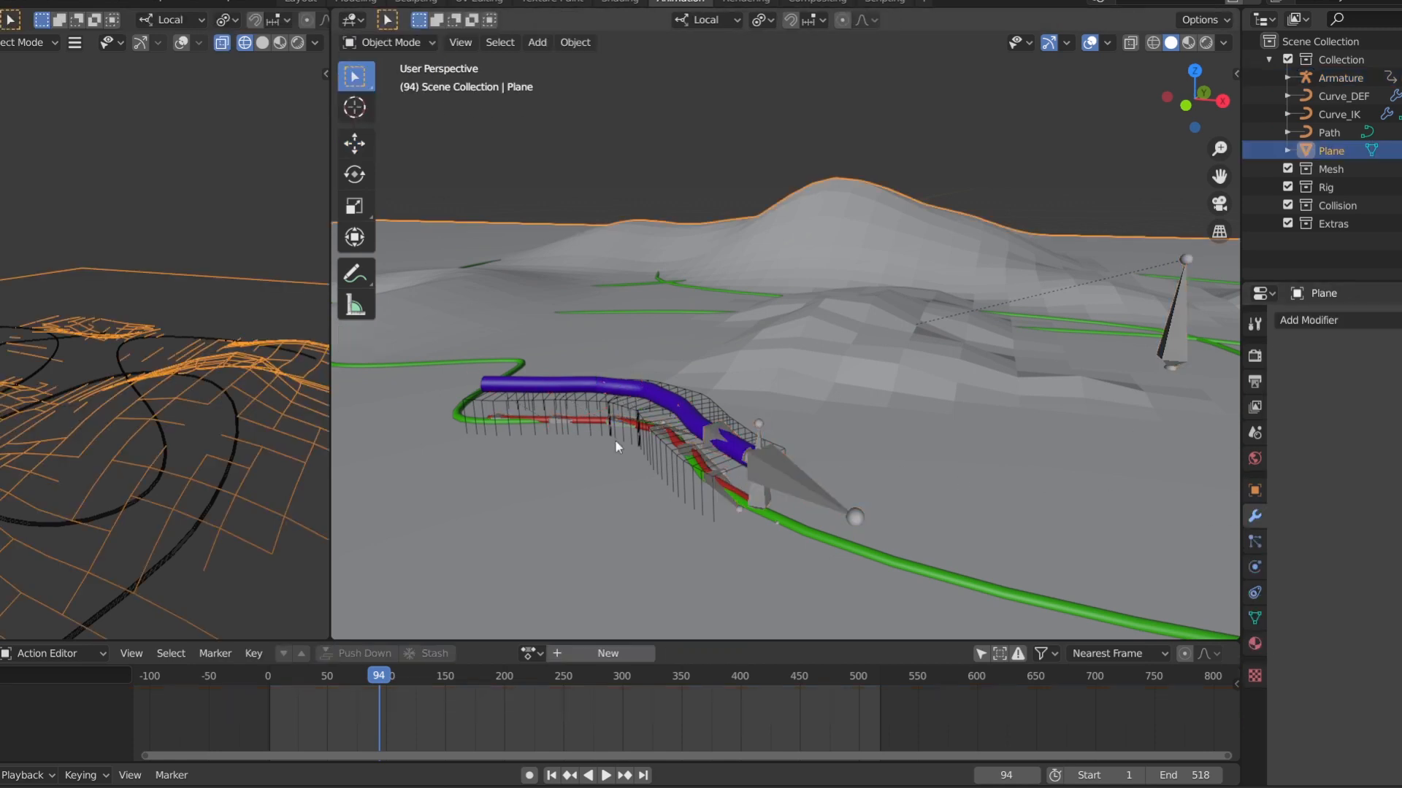
left_click(617, 418)
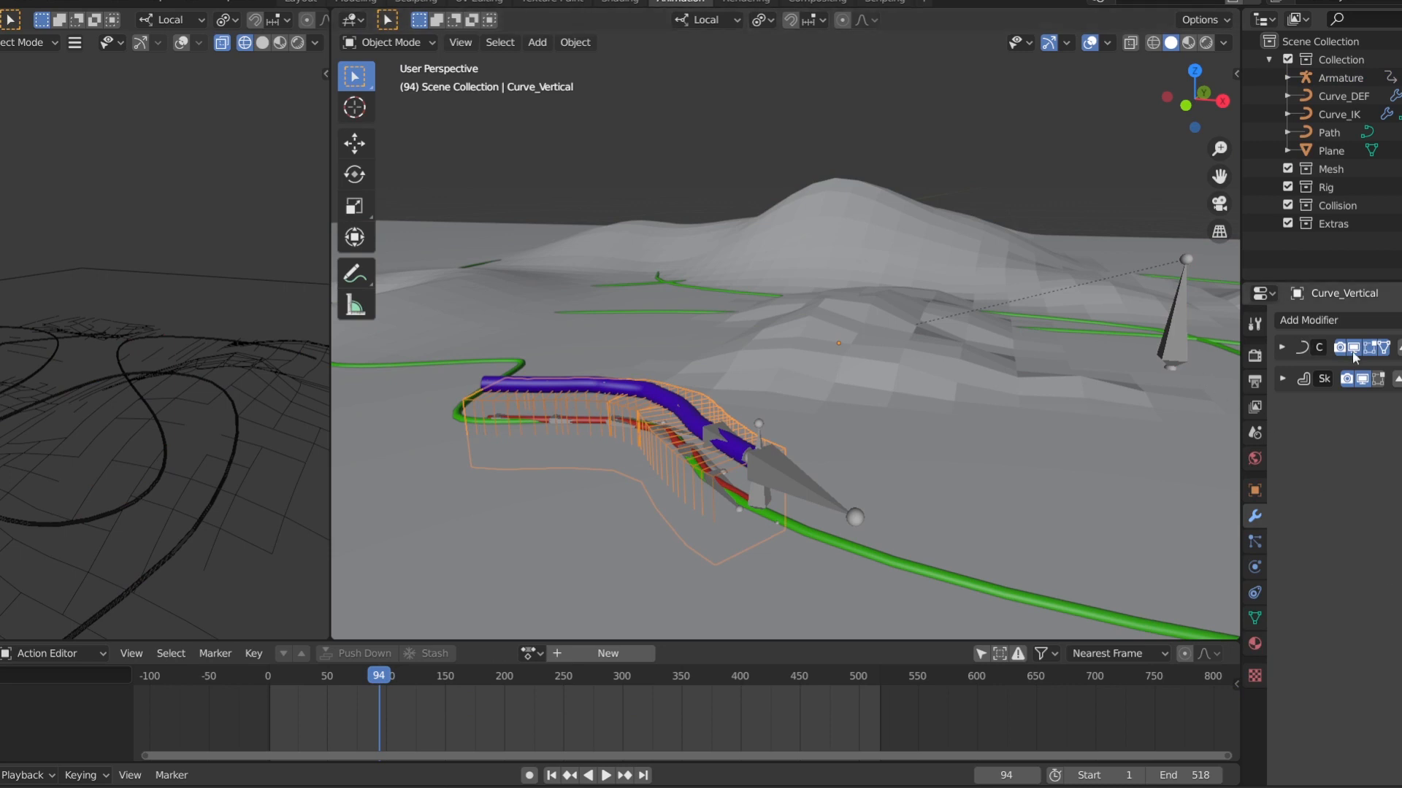
Select Curve_IK and play the animation from frame 66 to examine how it follows the terrain bump, returning to frame 68
left_click(974, 347)
left_click(976, 350)
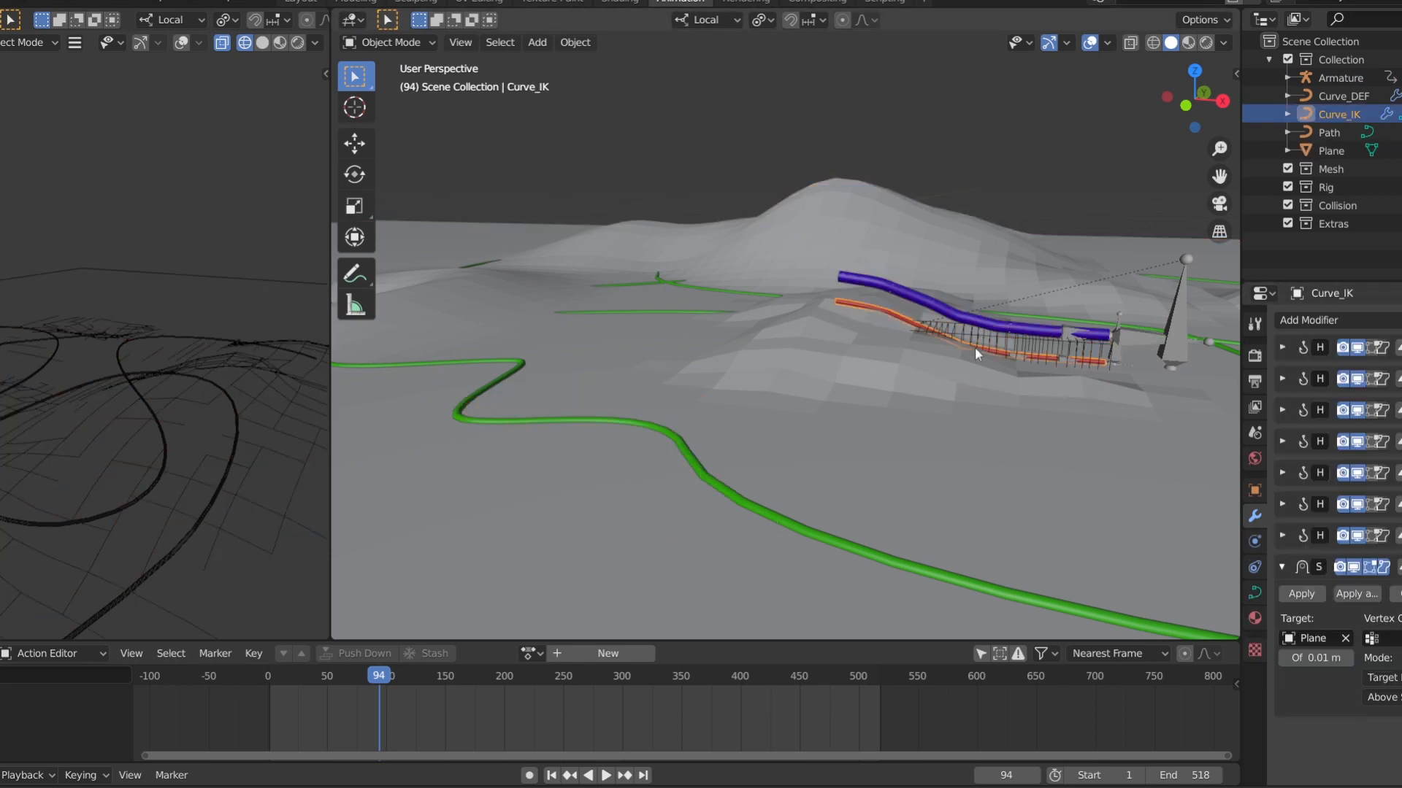
left_click_drag(1212, 148, 1087, 205)
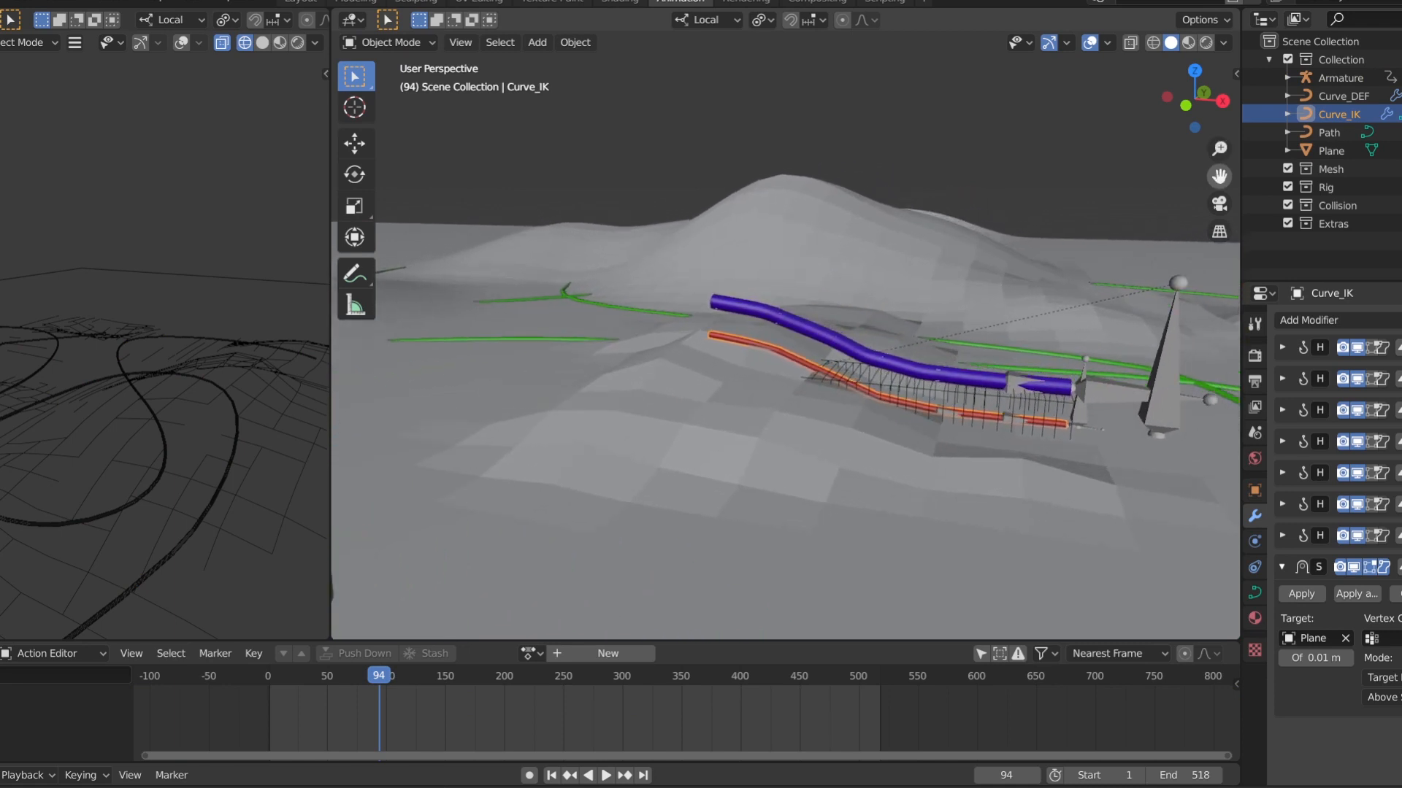
left_click_drag(1206, 110, 1227, 79)
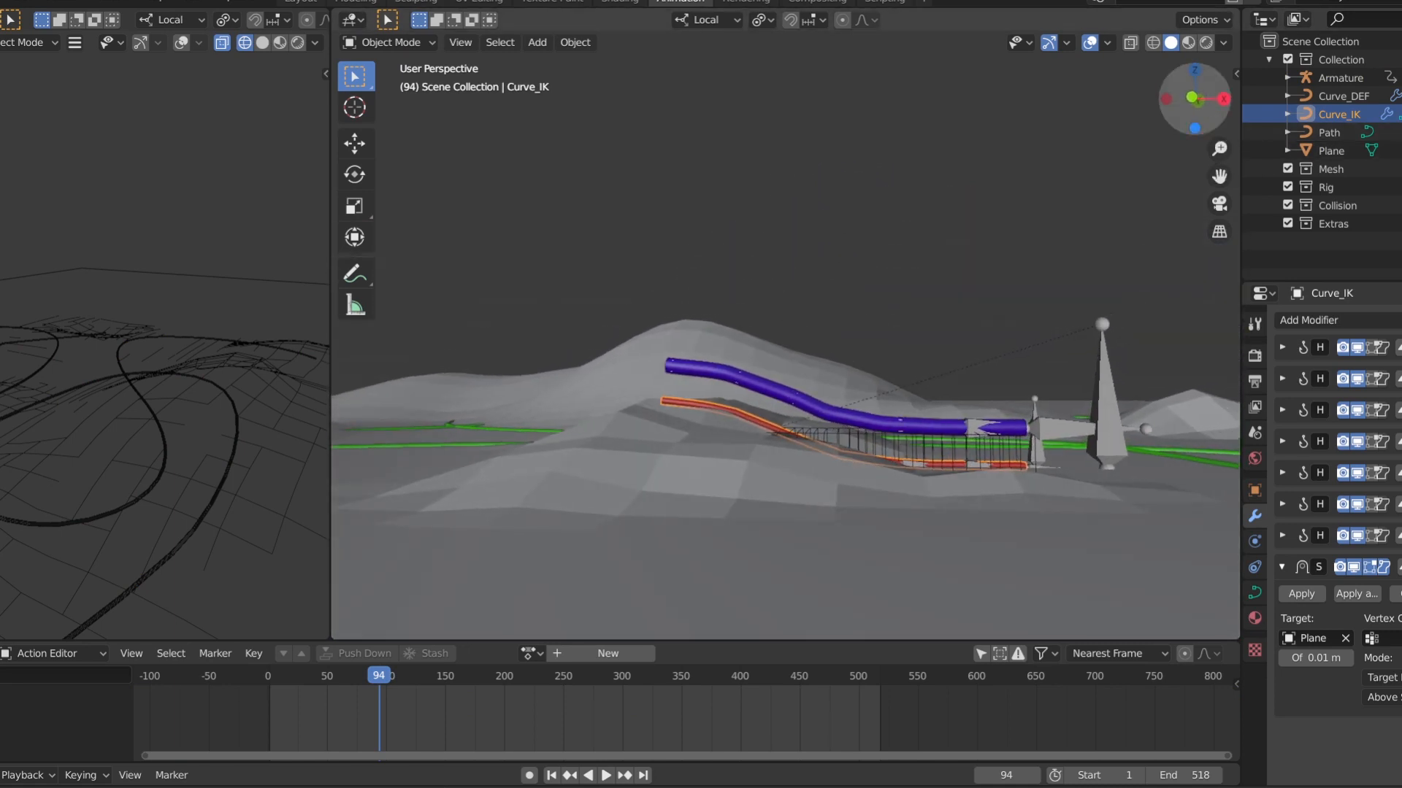
left_click_drag(1213, 170, 1254, 170)
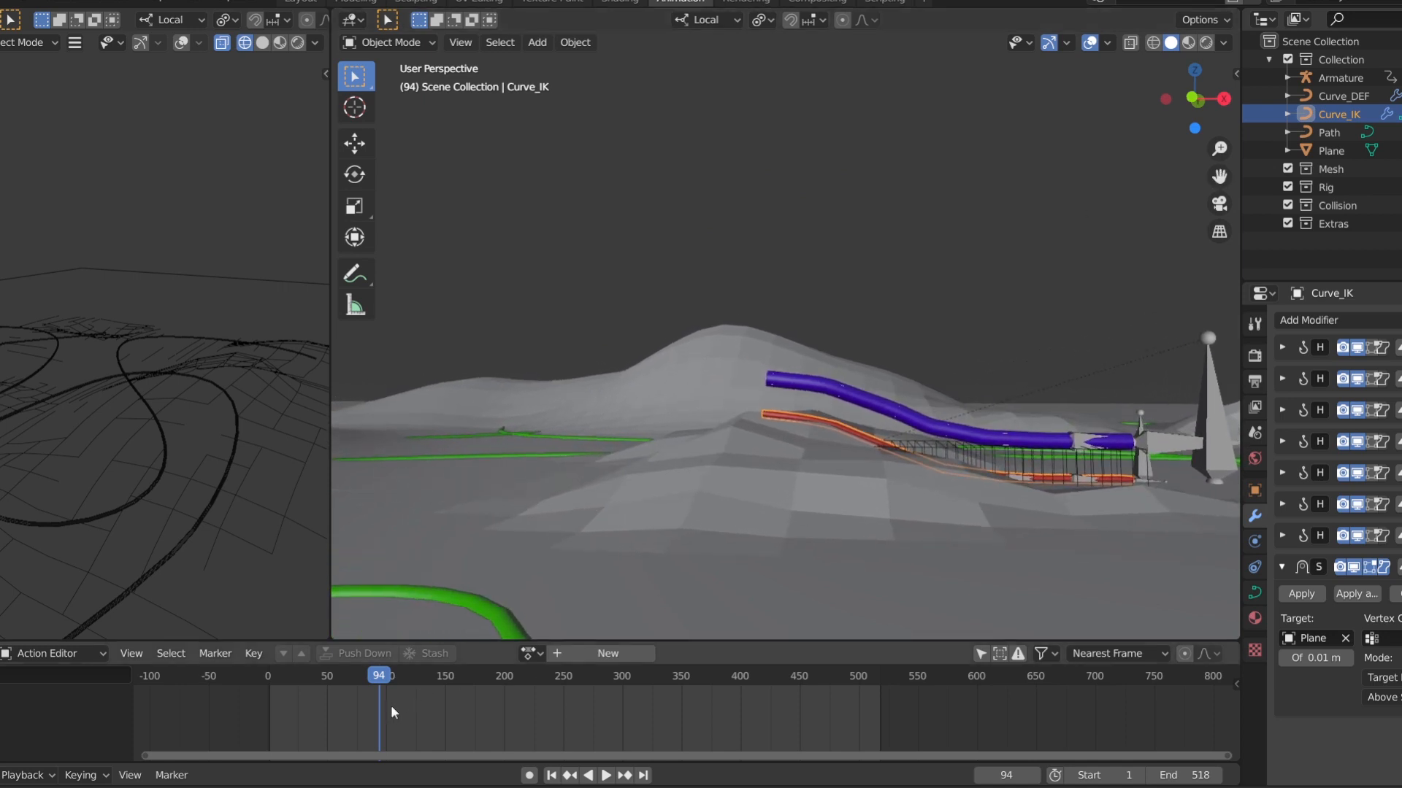
left_click_drag(381, 716, 349, 713)
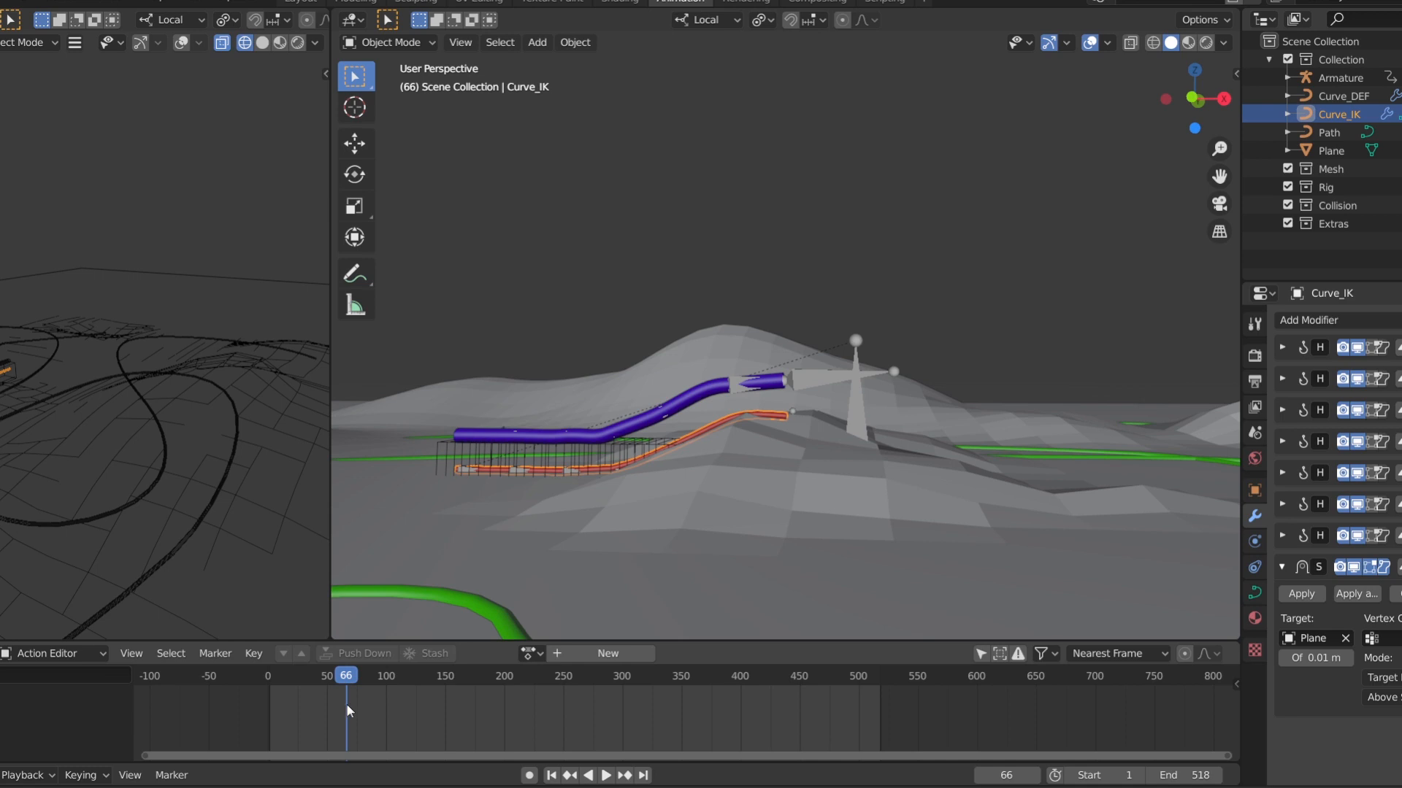
key("space")
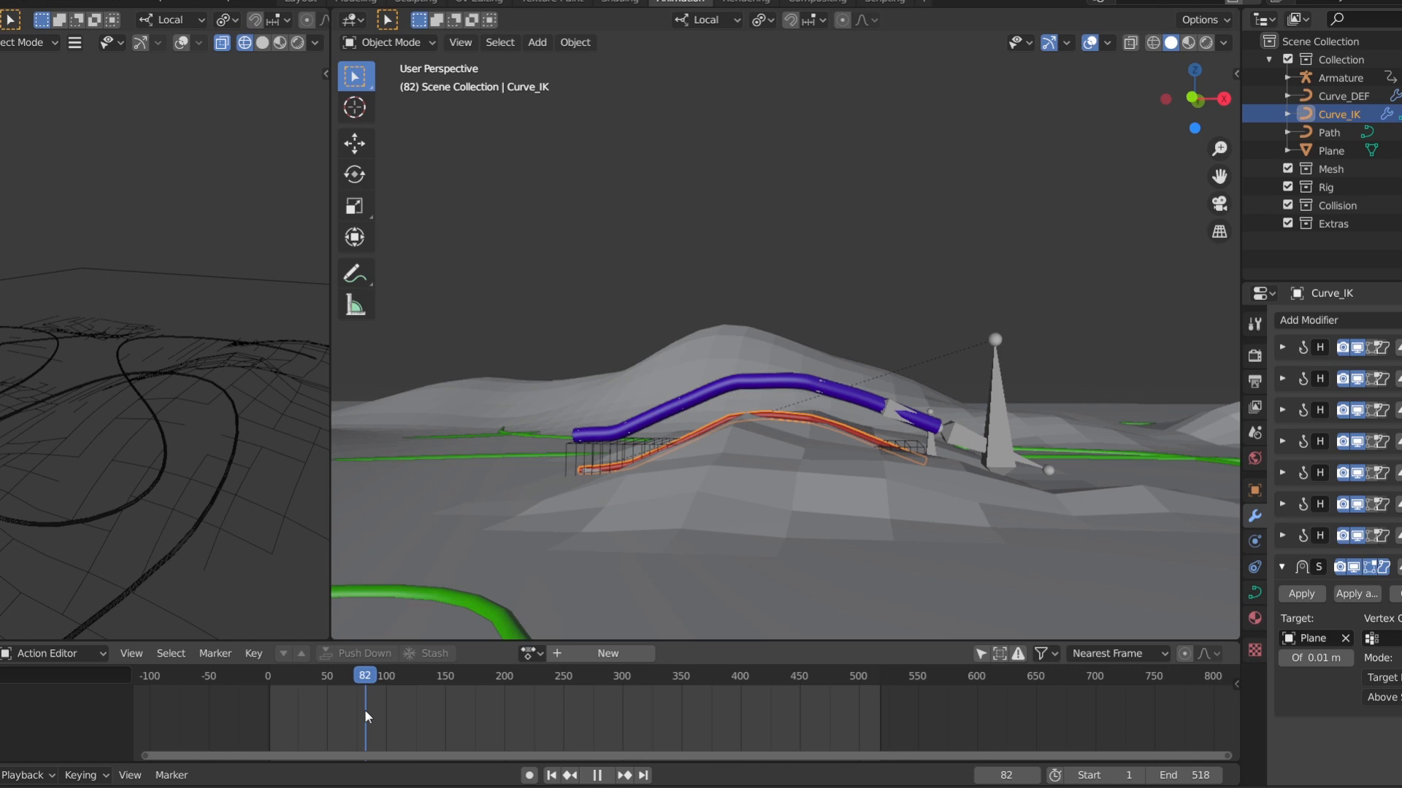
mouse_move(366, 718)
left_mouse_down()
mouse_move(335, 714)
mouse_move(389, 705)
mouse_move(348, 698)
left_mouse_up()
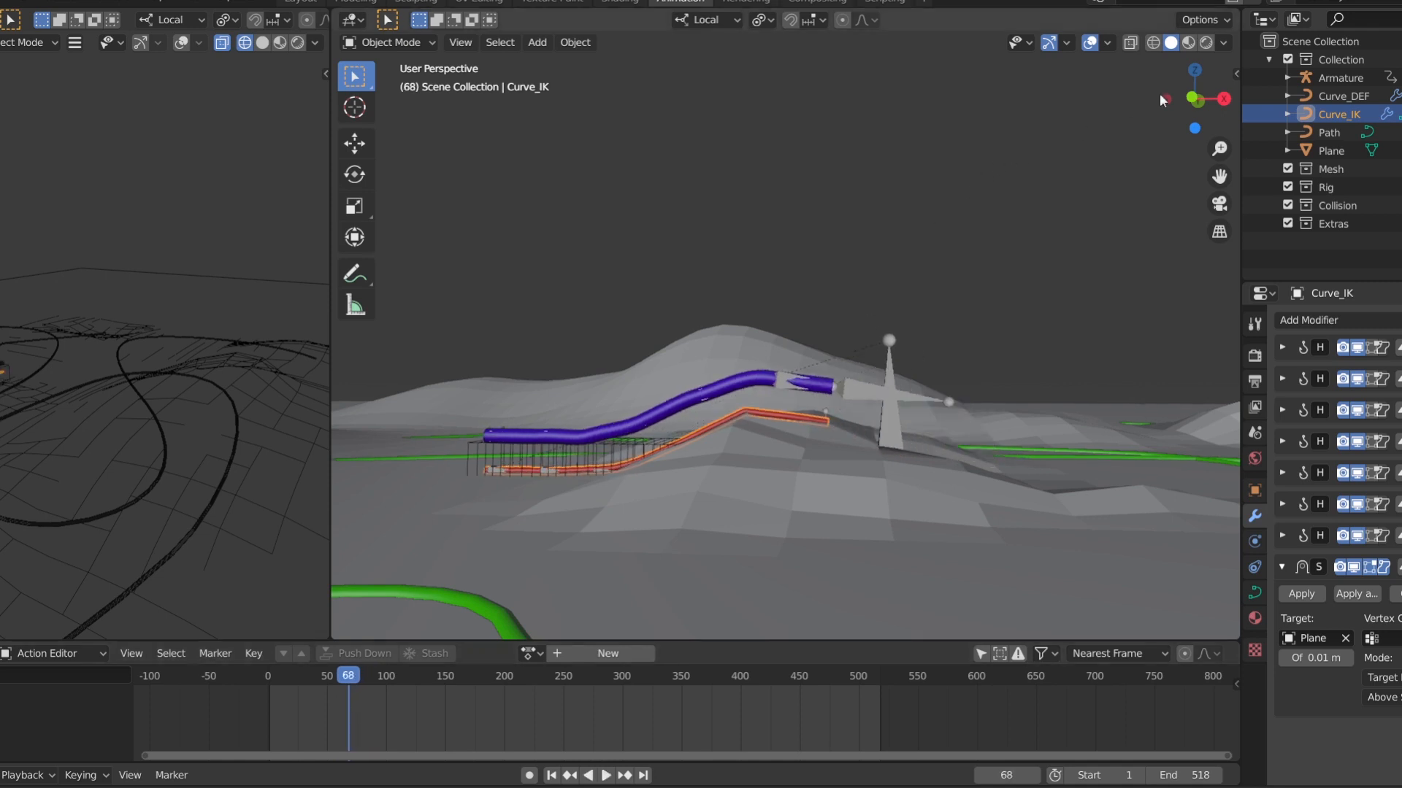
Select the Curve_Vertical object and re-enable its Curve modifier in the viewport
left_click_drag(1204, 97, 1208, 93)
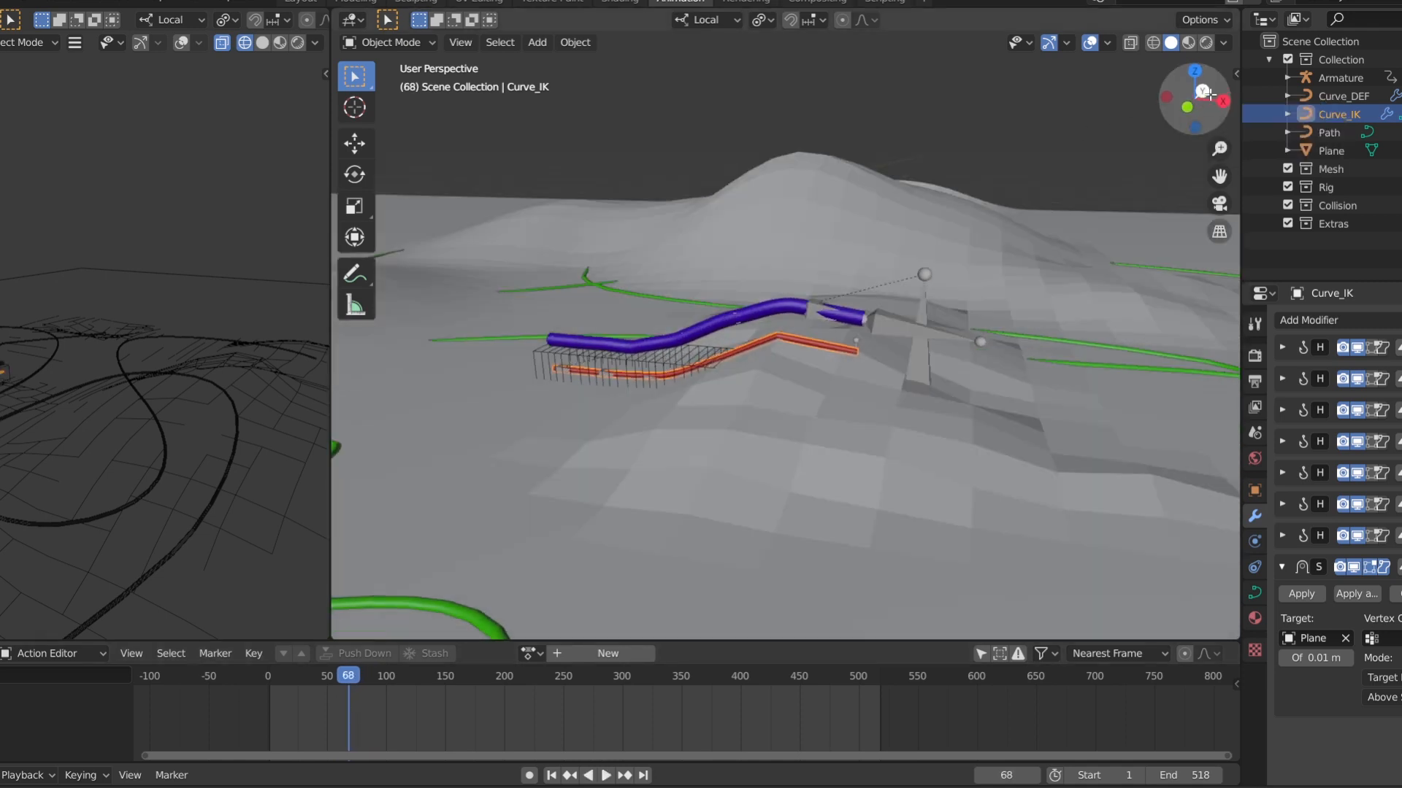
left_click_drag(1219, 176, 1049, 244)
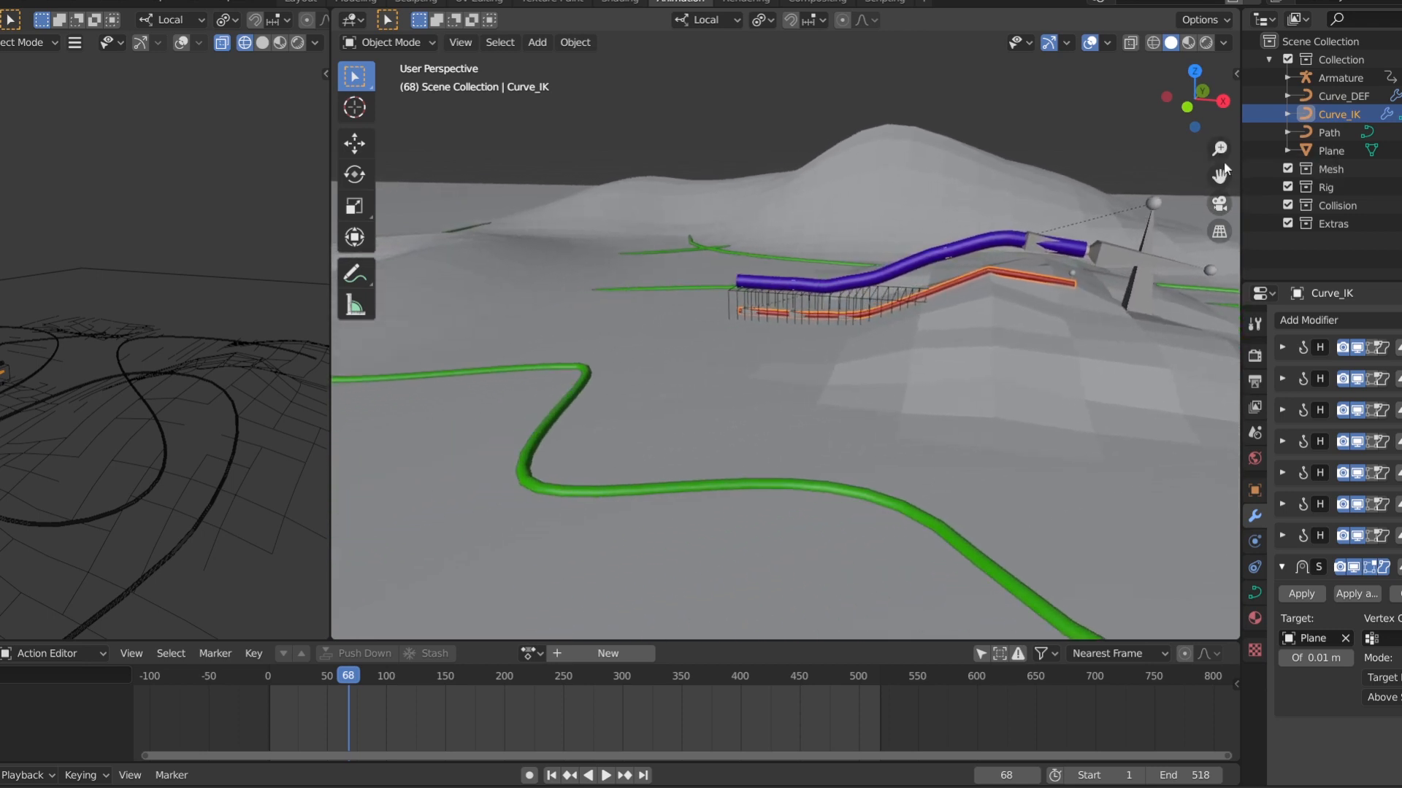
left_click_drag(1219, 148, 1219, 223)
left_click_drag(1188, 108, 1171, 130)
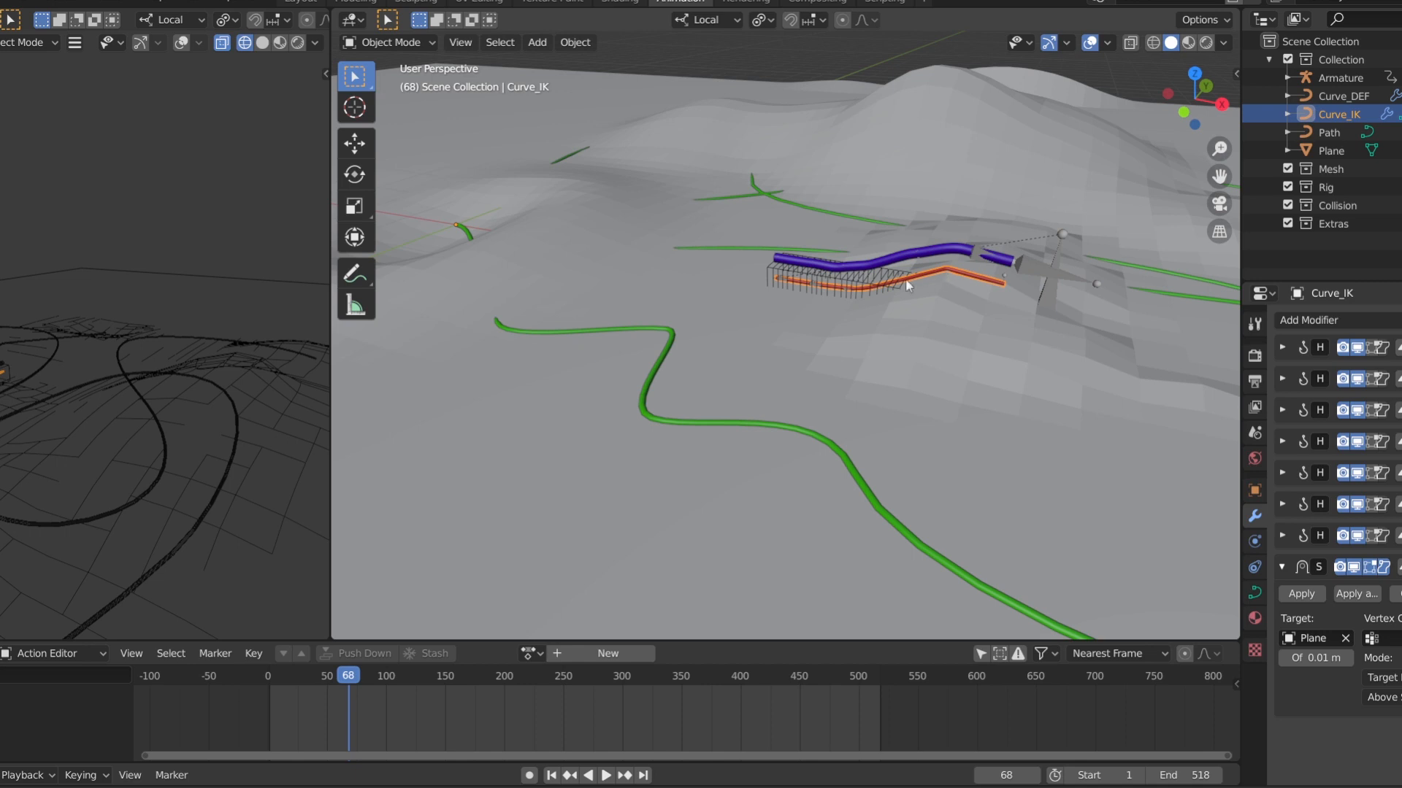
left_click(886, 288)
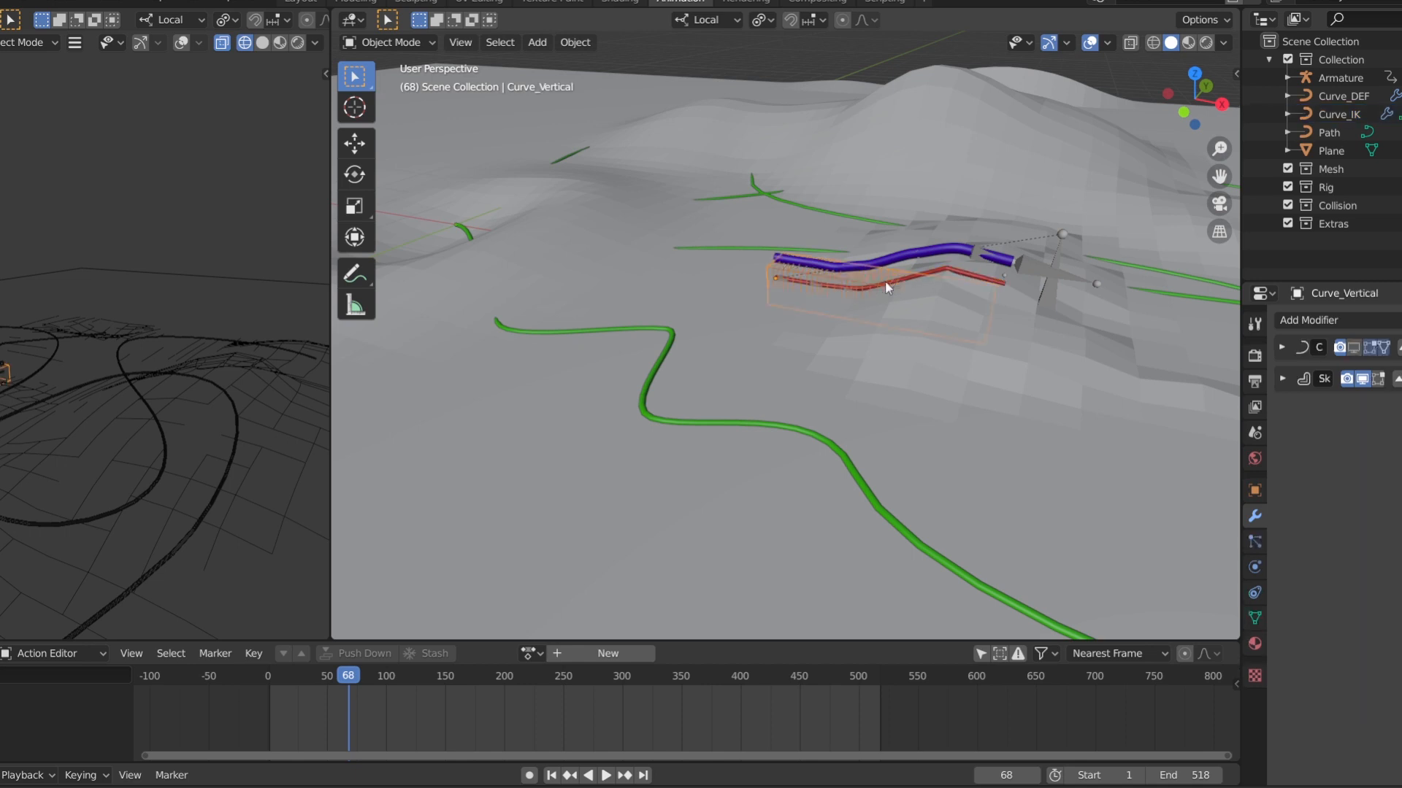
left_click(1354, 346)
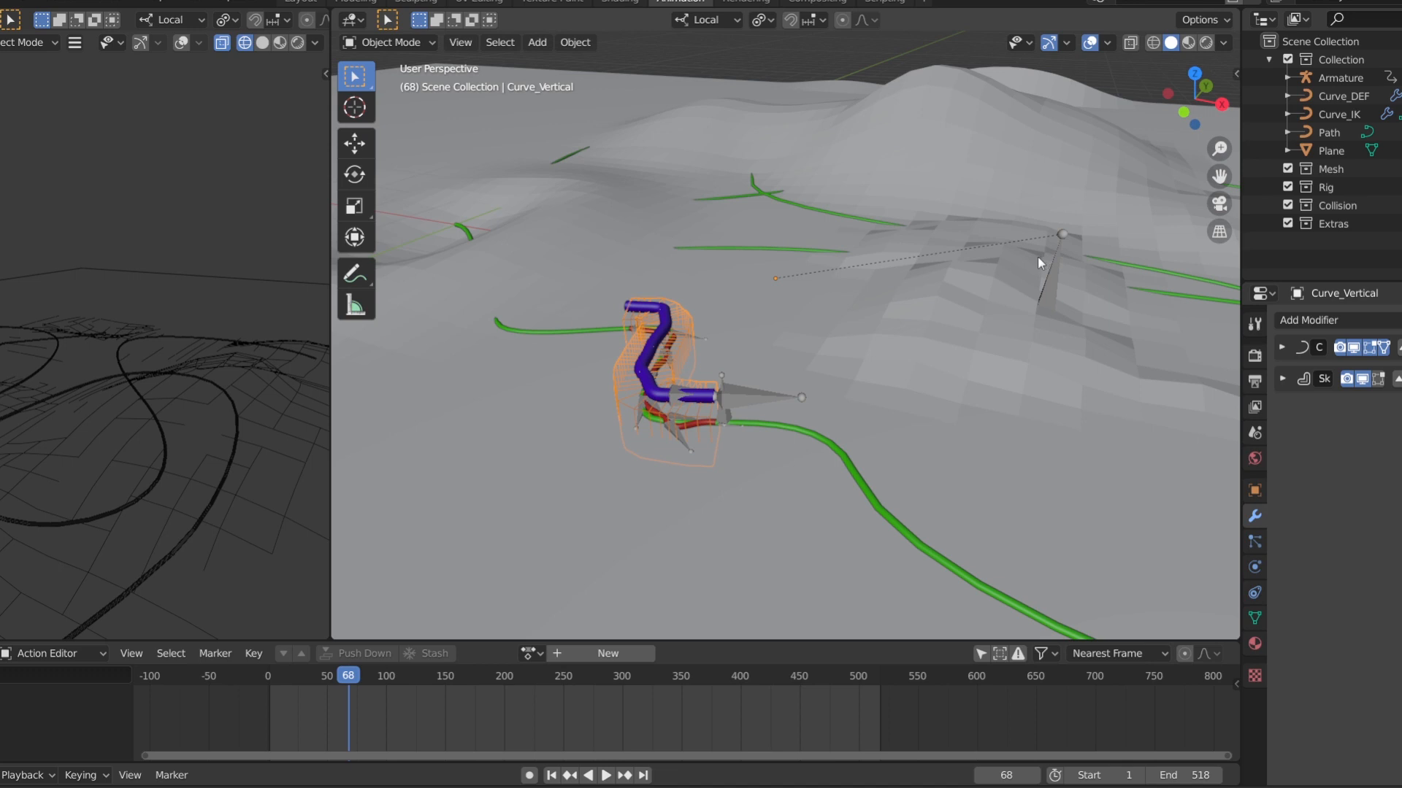
Play the animation past frame 264 to examine the snake's travel along the whole path, and scrub back to frame 83
left_click_drag(1219, 149, 1218, 208)
left_click_drag(1203, 105, 1210, 96)
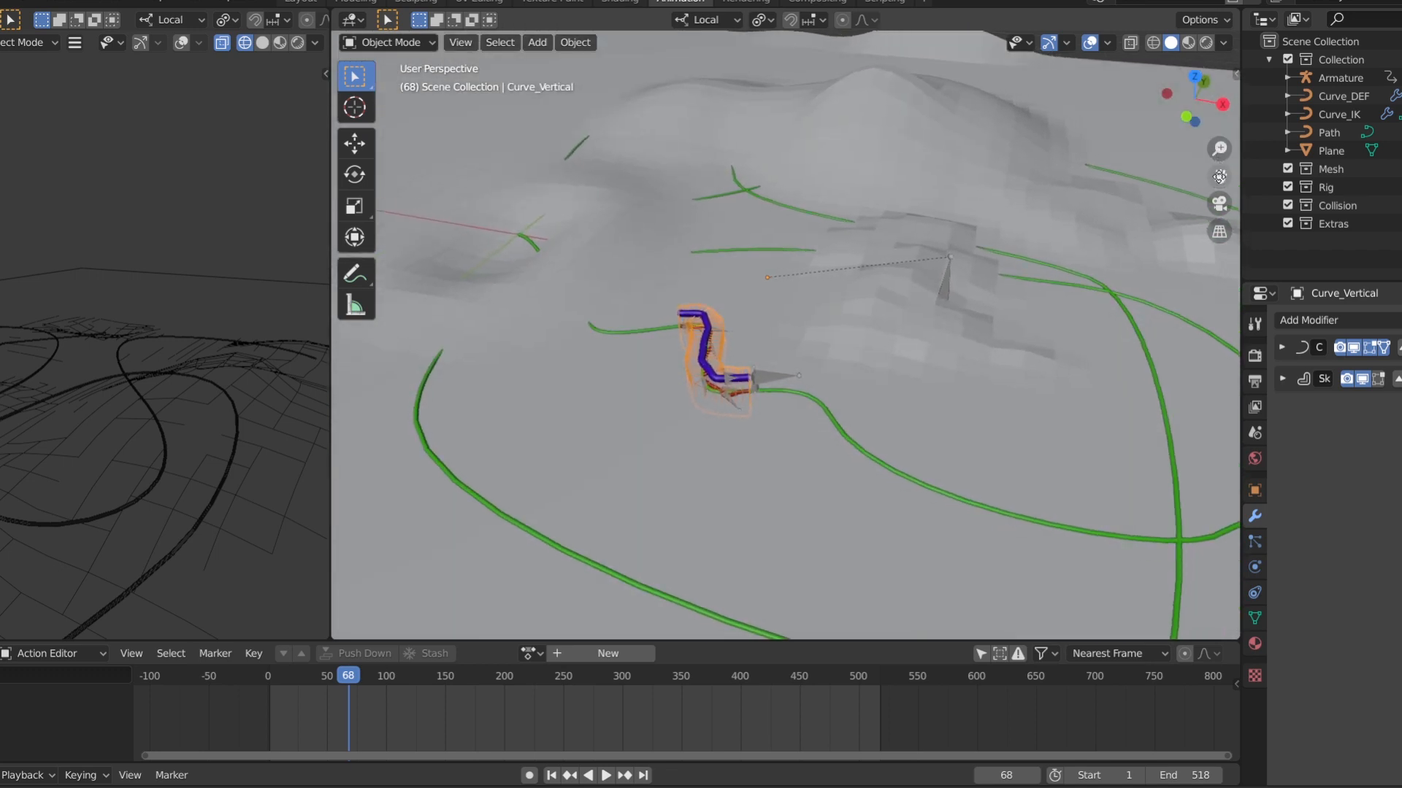
left_click_drag(1219, 177, 1164, 140)
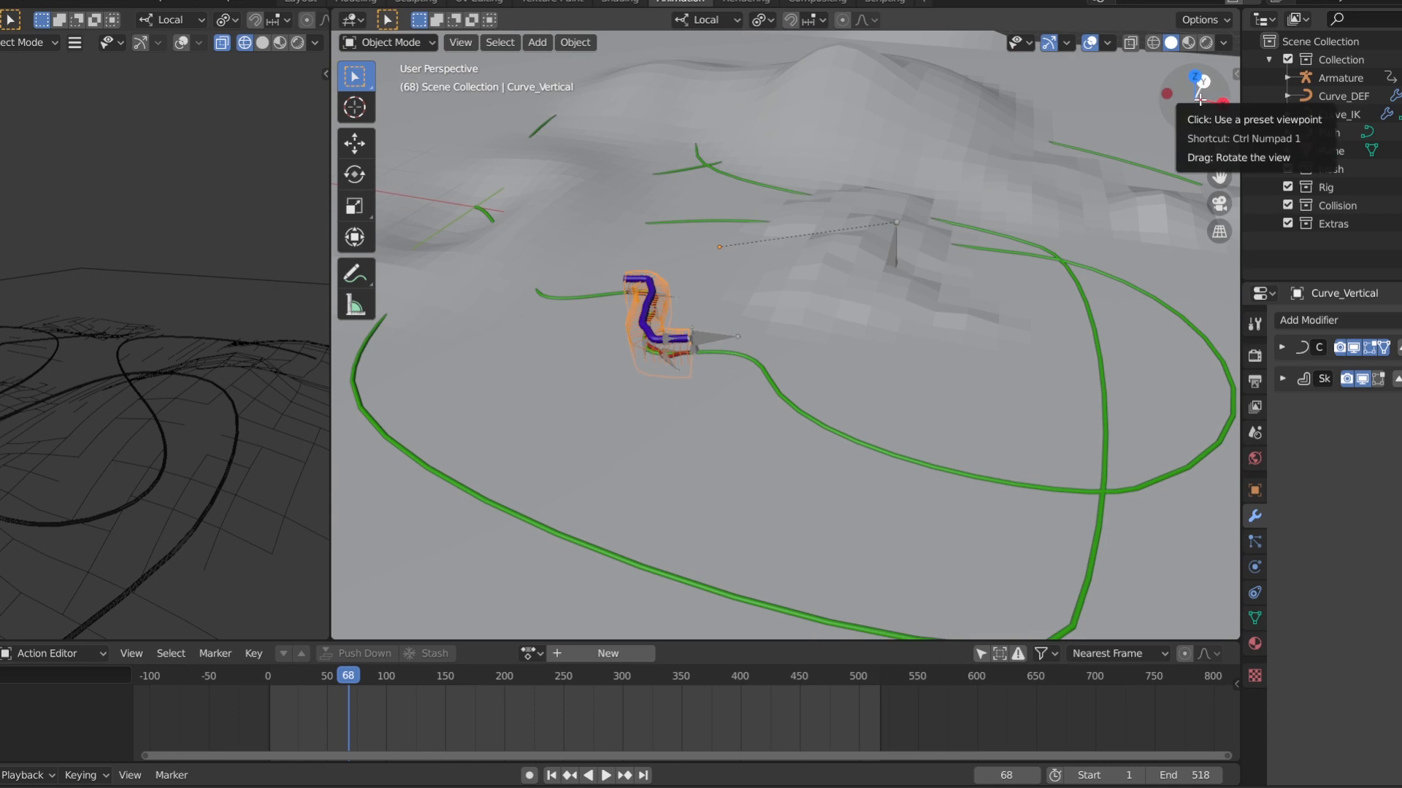
left_click_drag(1223, 177, 1256, 173)
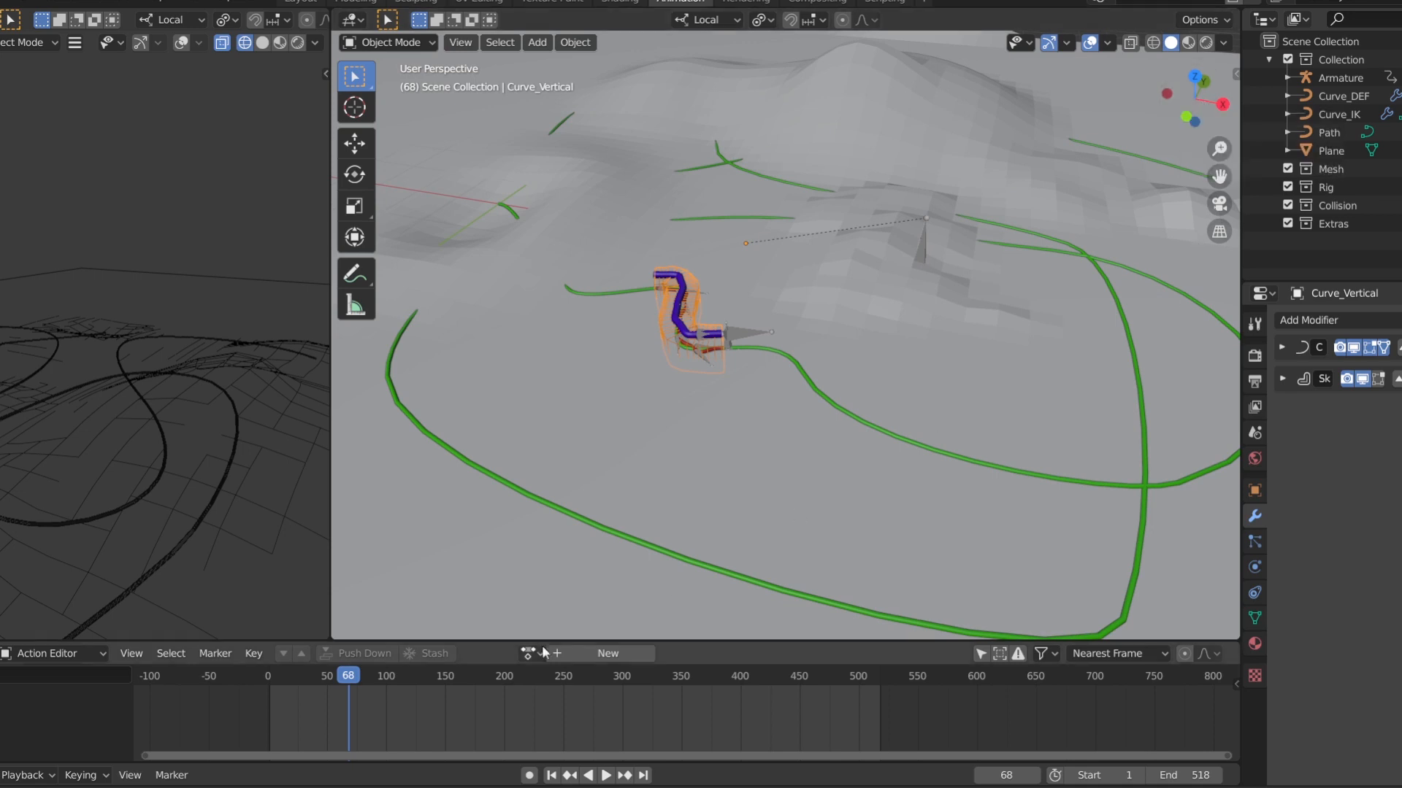
key("space")
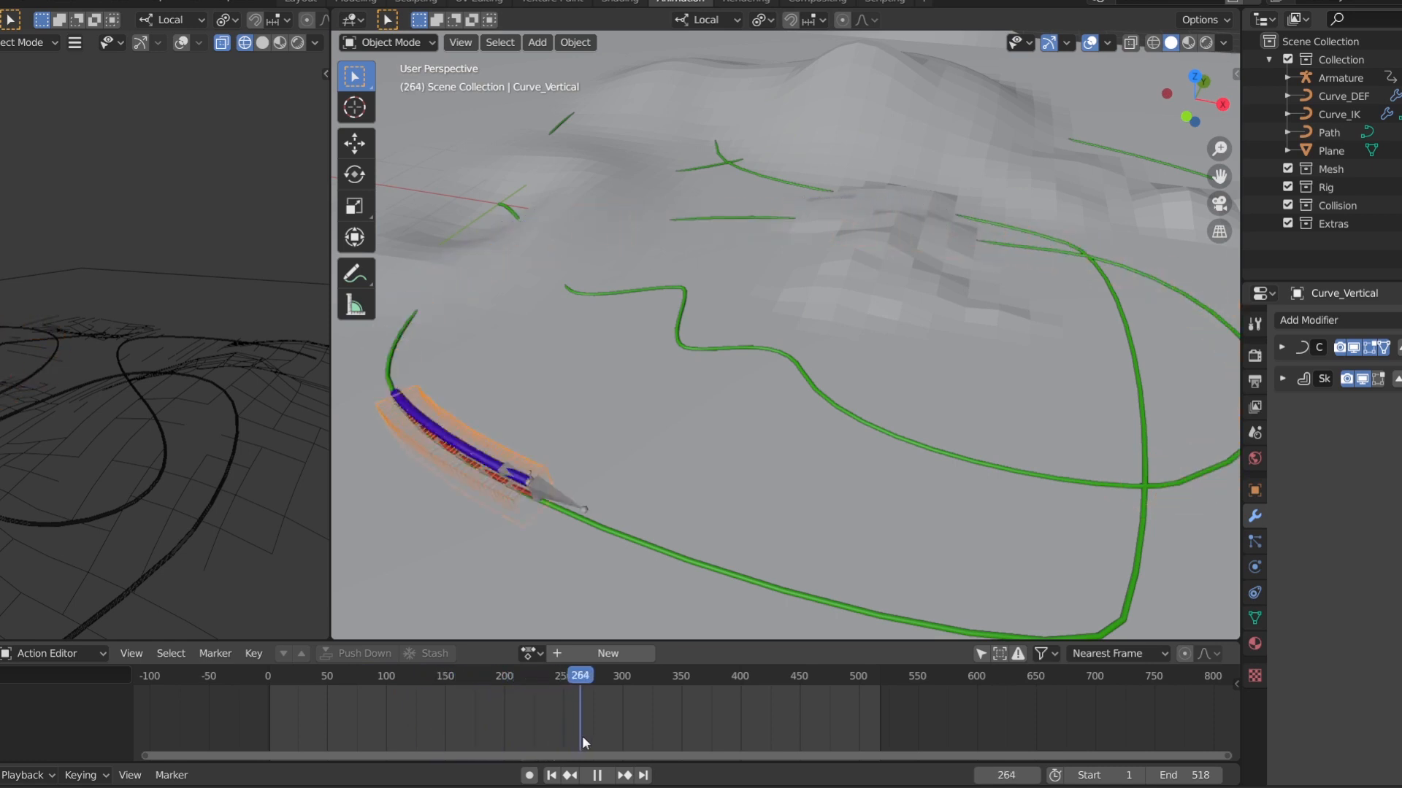
left_click_drag(603, 737, 368, 673)
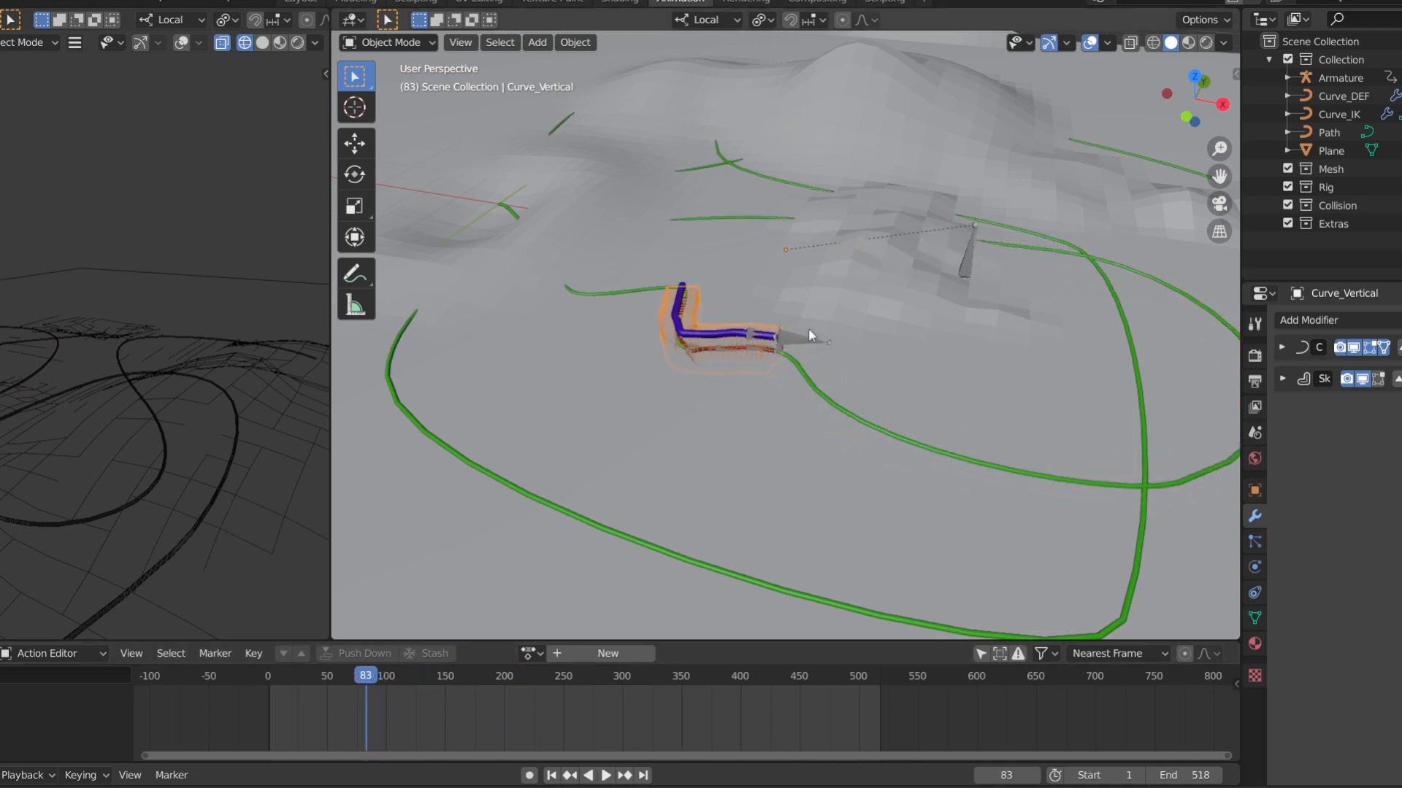
Add the Path curve and the terrain Plane to the Curve_Vertical selection and isolate them in local view
left_click_drag(1218, 152, 1218, 91)
left_click(881, 456)
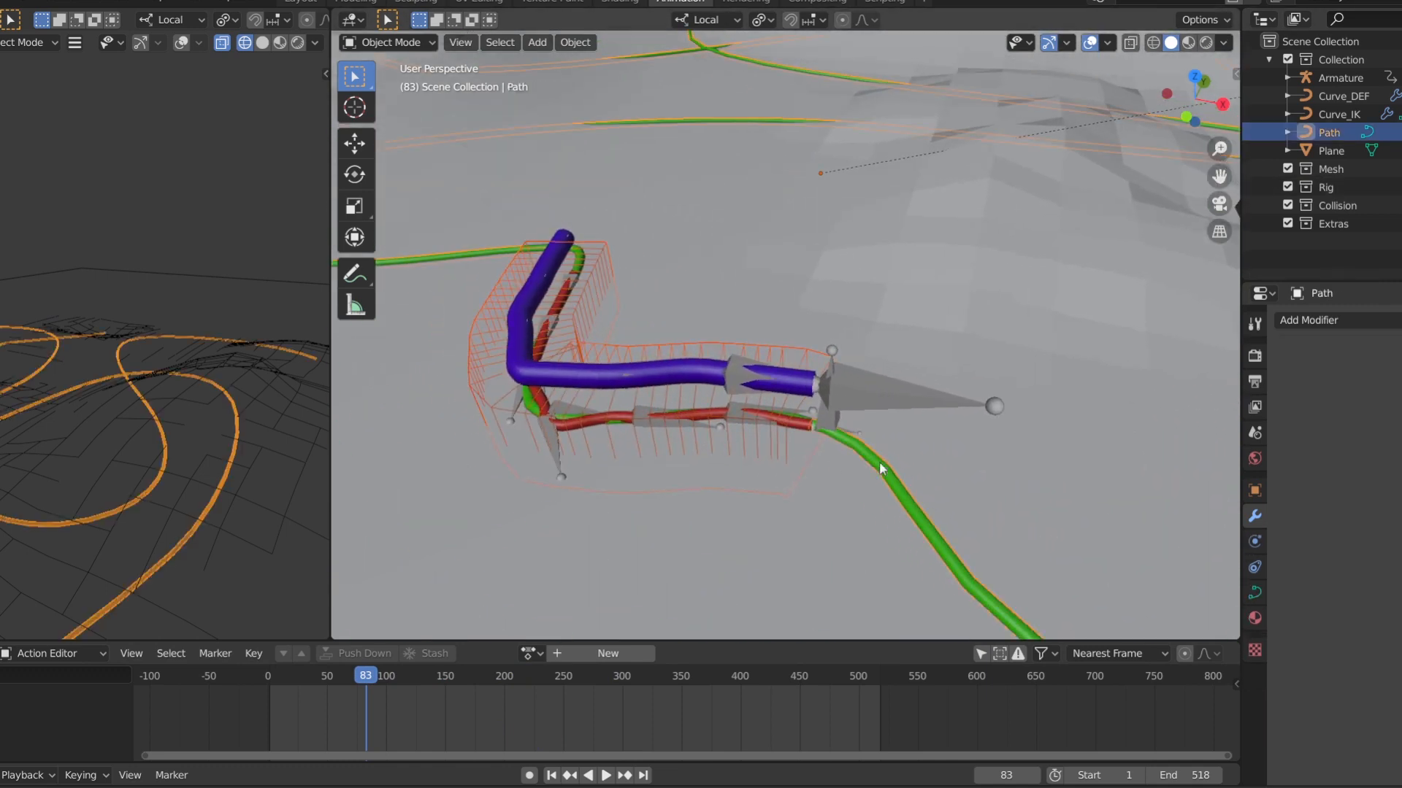
left_click(949, 319, "shift")
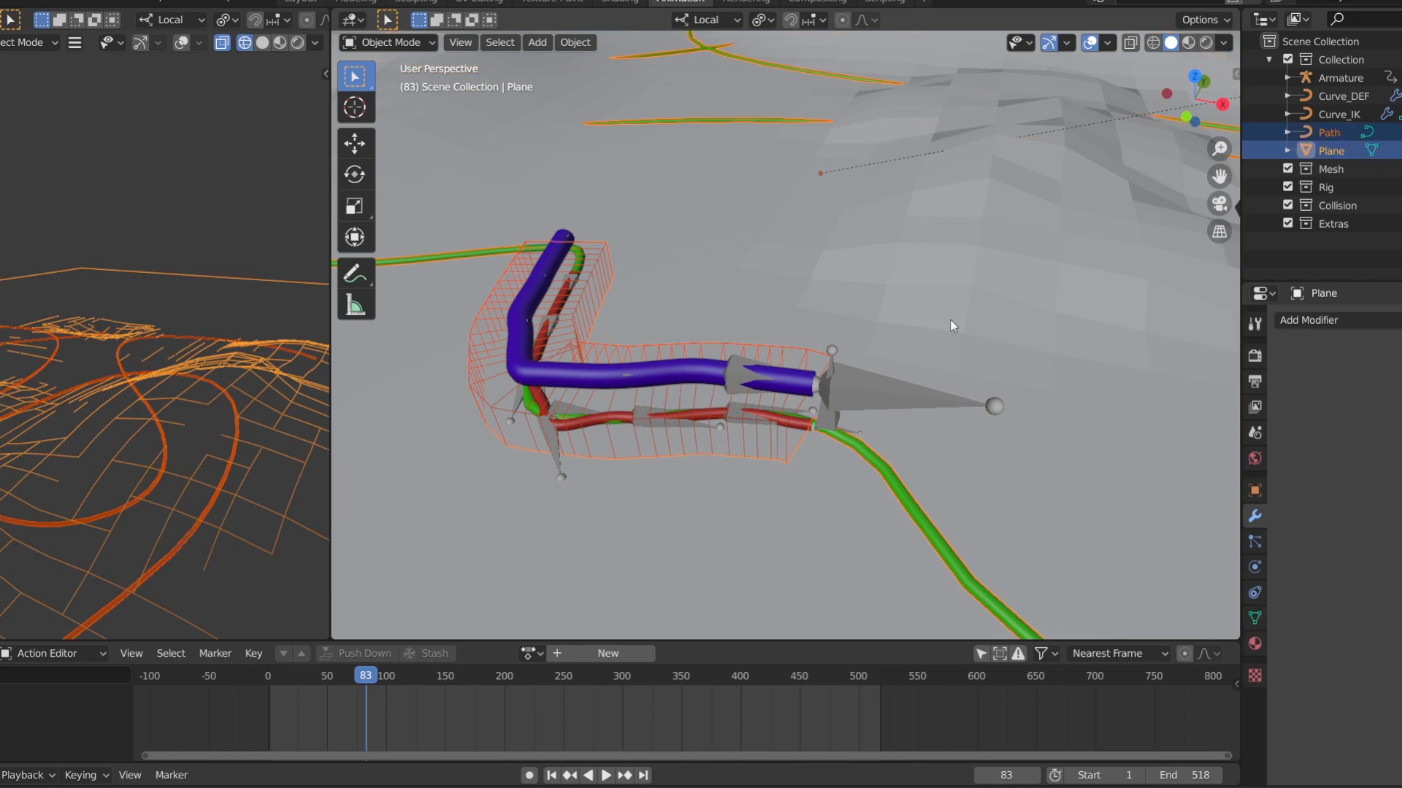
key("KP_Divide")
scroll(769, 327, "up", 5)
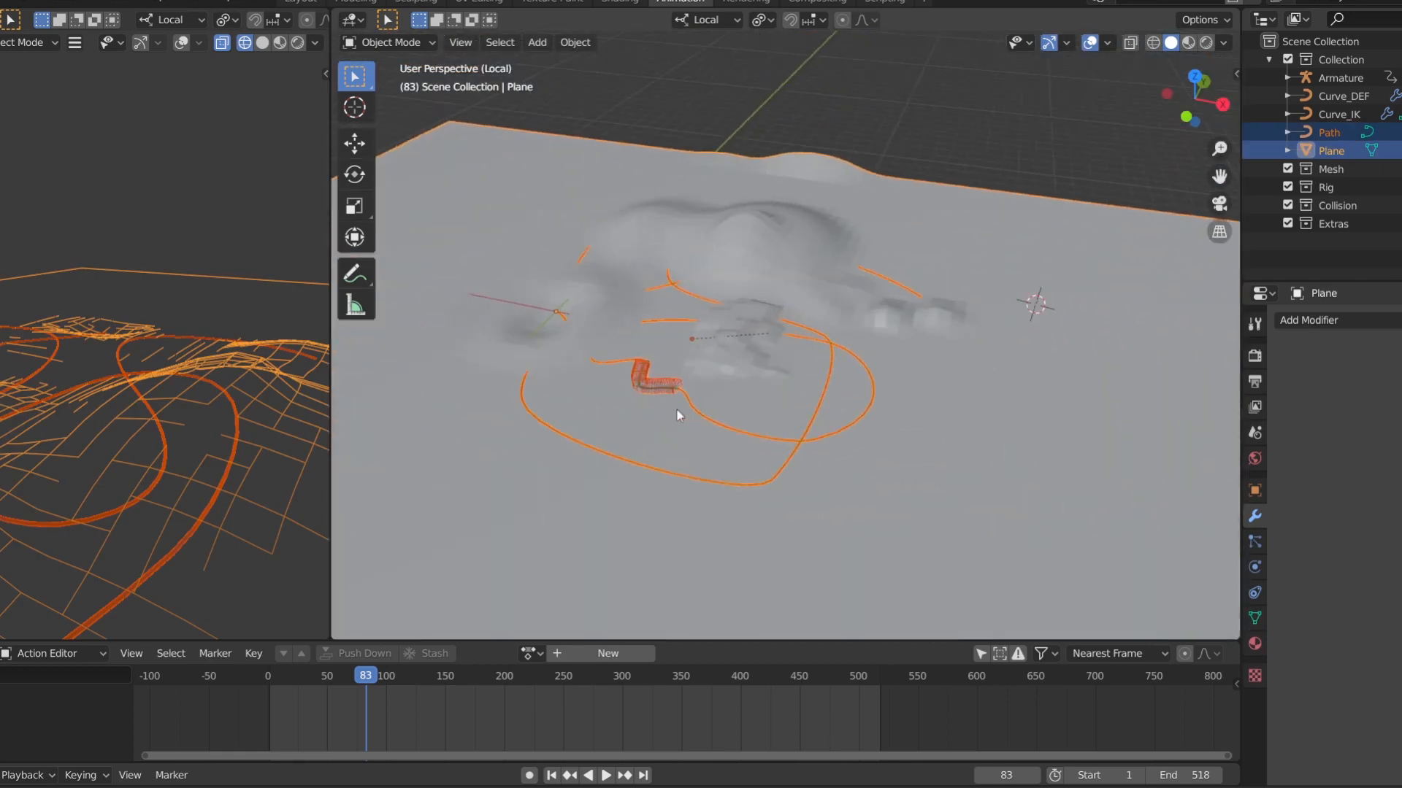
Select only the Curve_Vertical object, enter Edit Mode and switch the viewport to wireframe shading
left_click(578, 419)
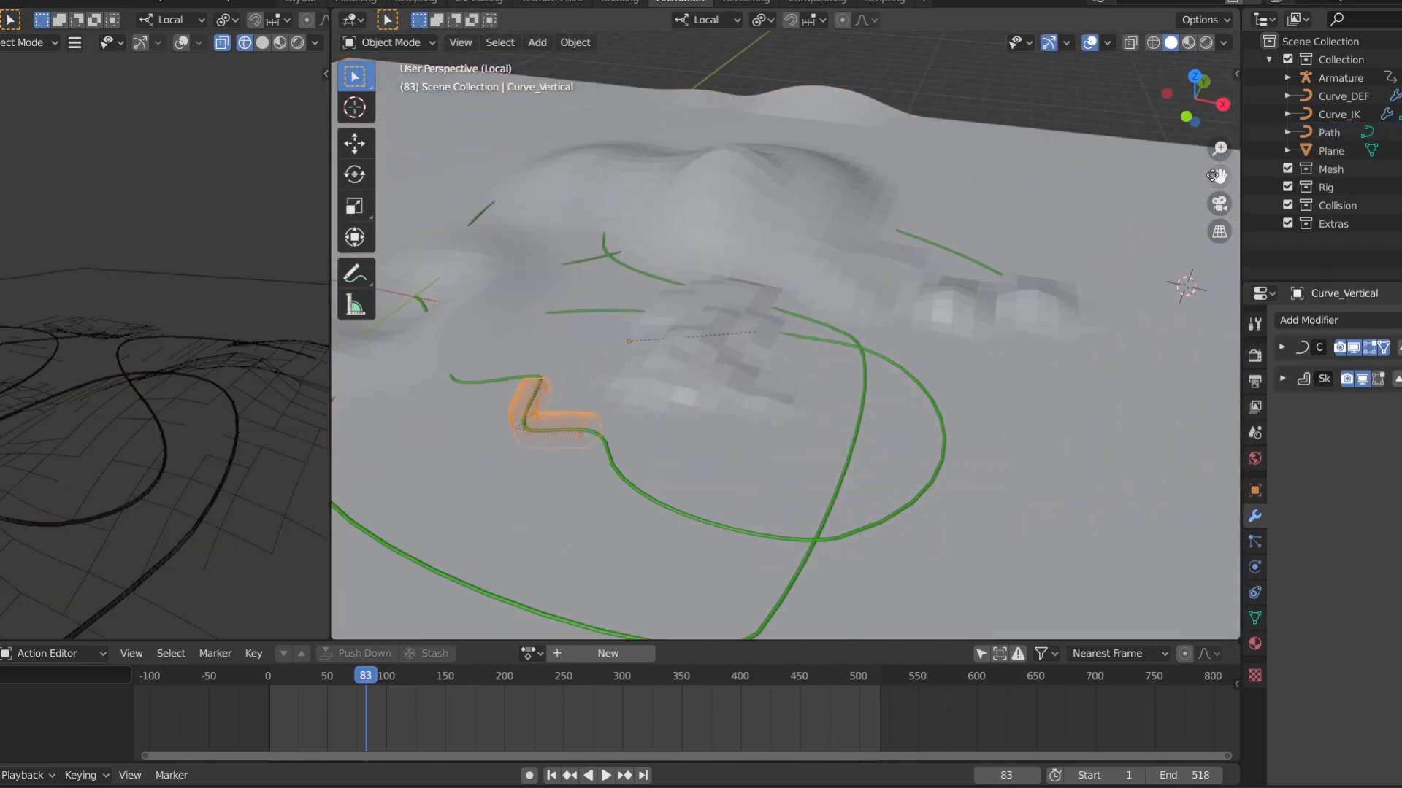
left_click_drag(1218, 176, 1212, 102)
key("Tab")
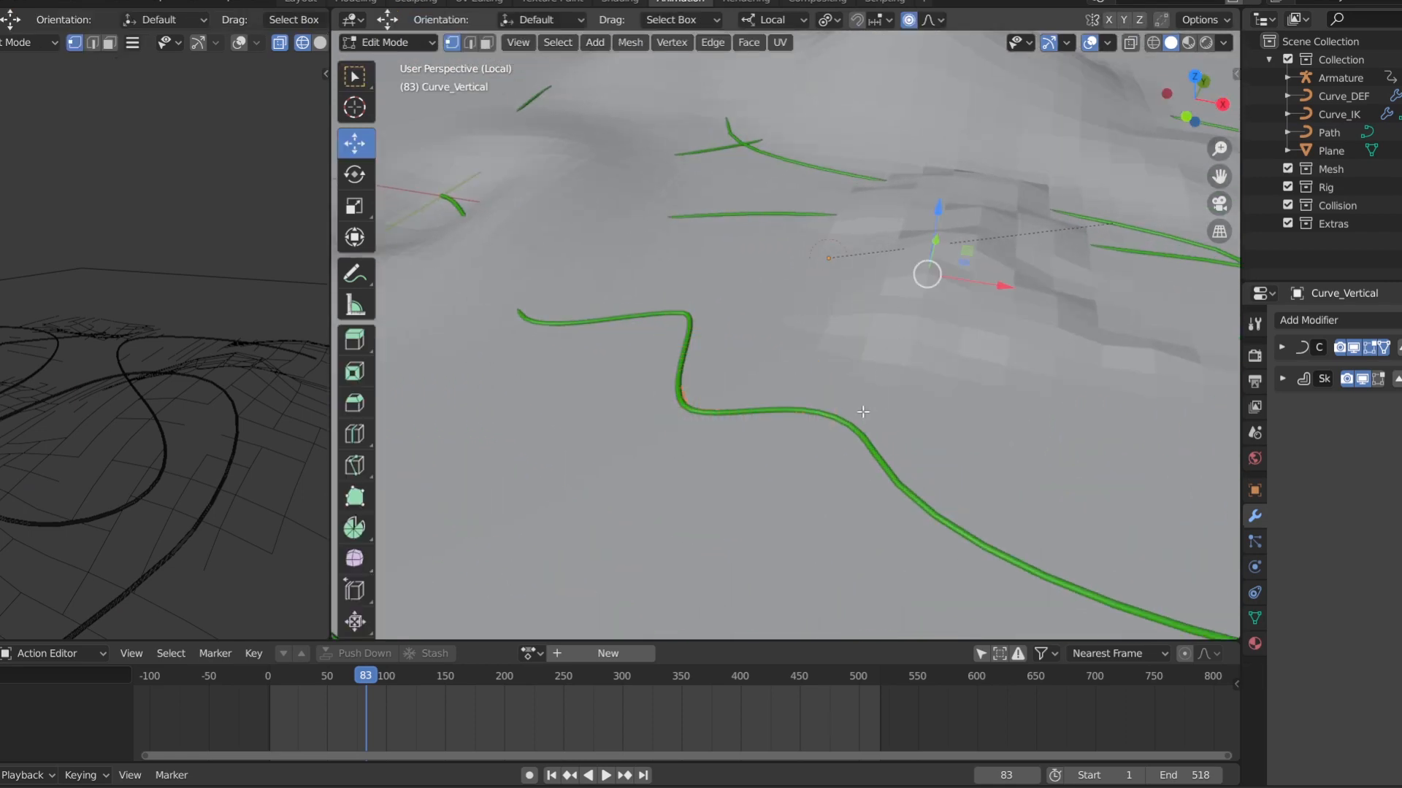
key("shift+z")
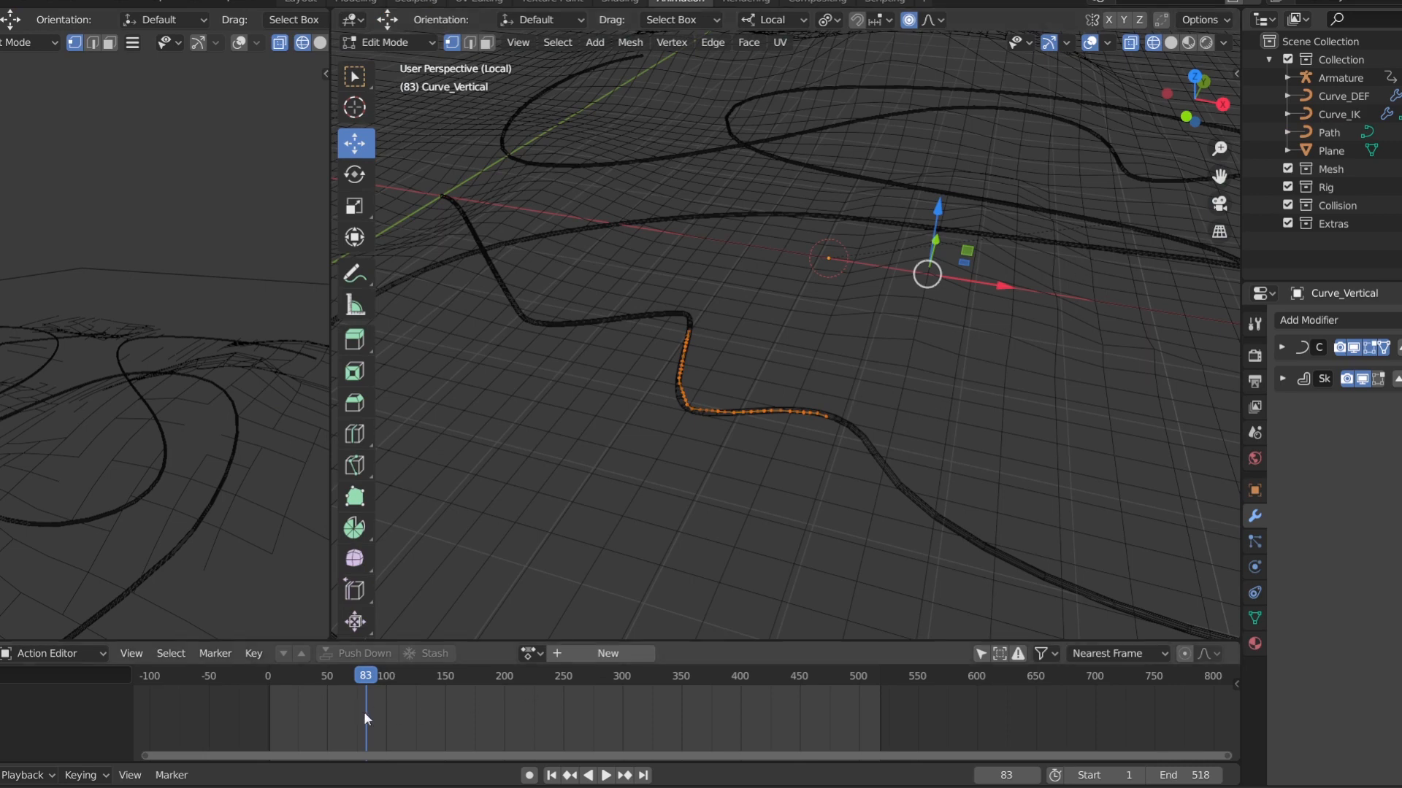
Scrub the animation to frame 74 to examine how Curve_Vertical's vertices follow the path, and return to Object Mode
mouse_move(366, 720)
left_mouse_down()
mouse_move(293, 711)
mouse_move(424, 724)
mouse_move(303, 715)
mouse_move(339, 719)
left_mouse_up()
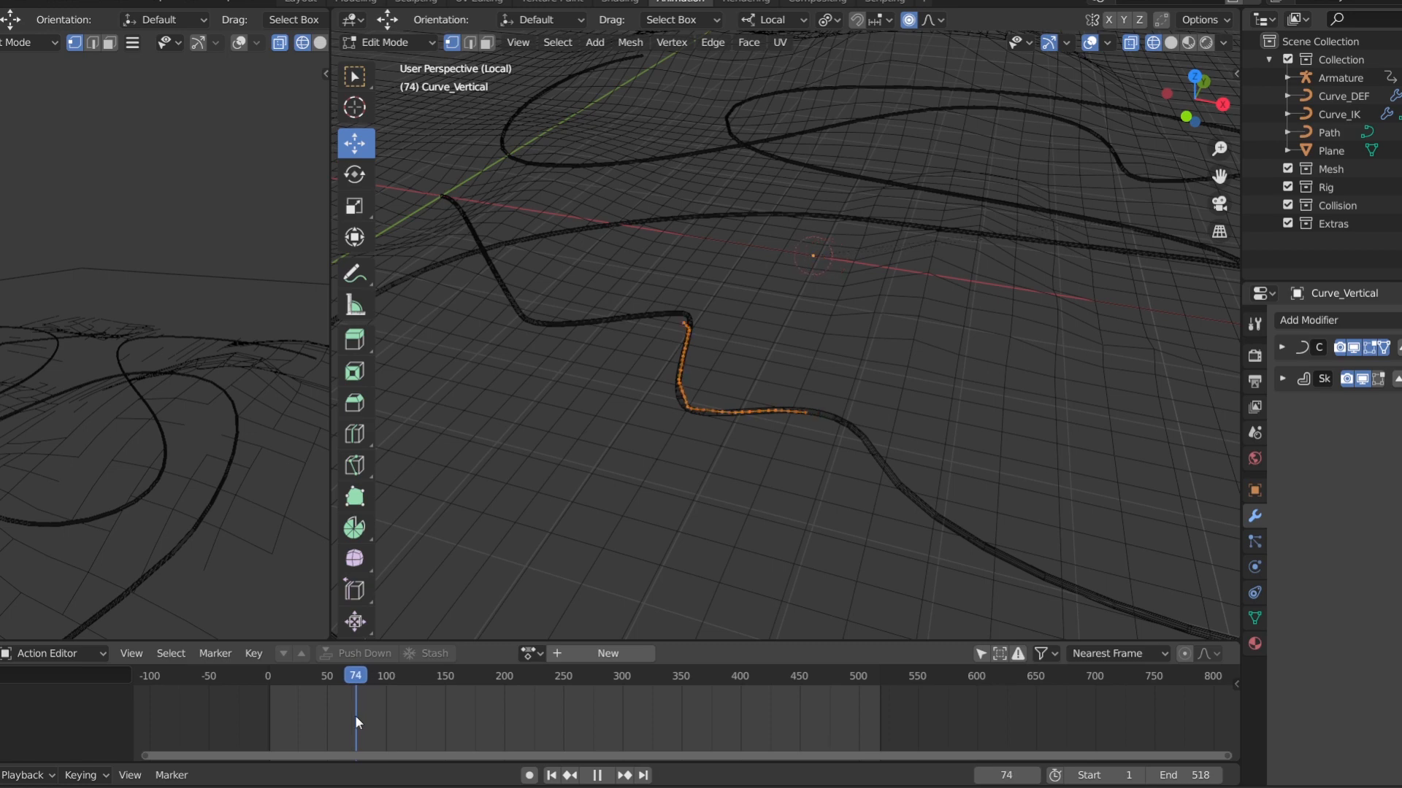
key("space")
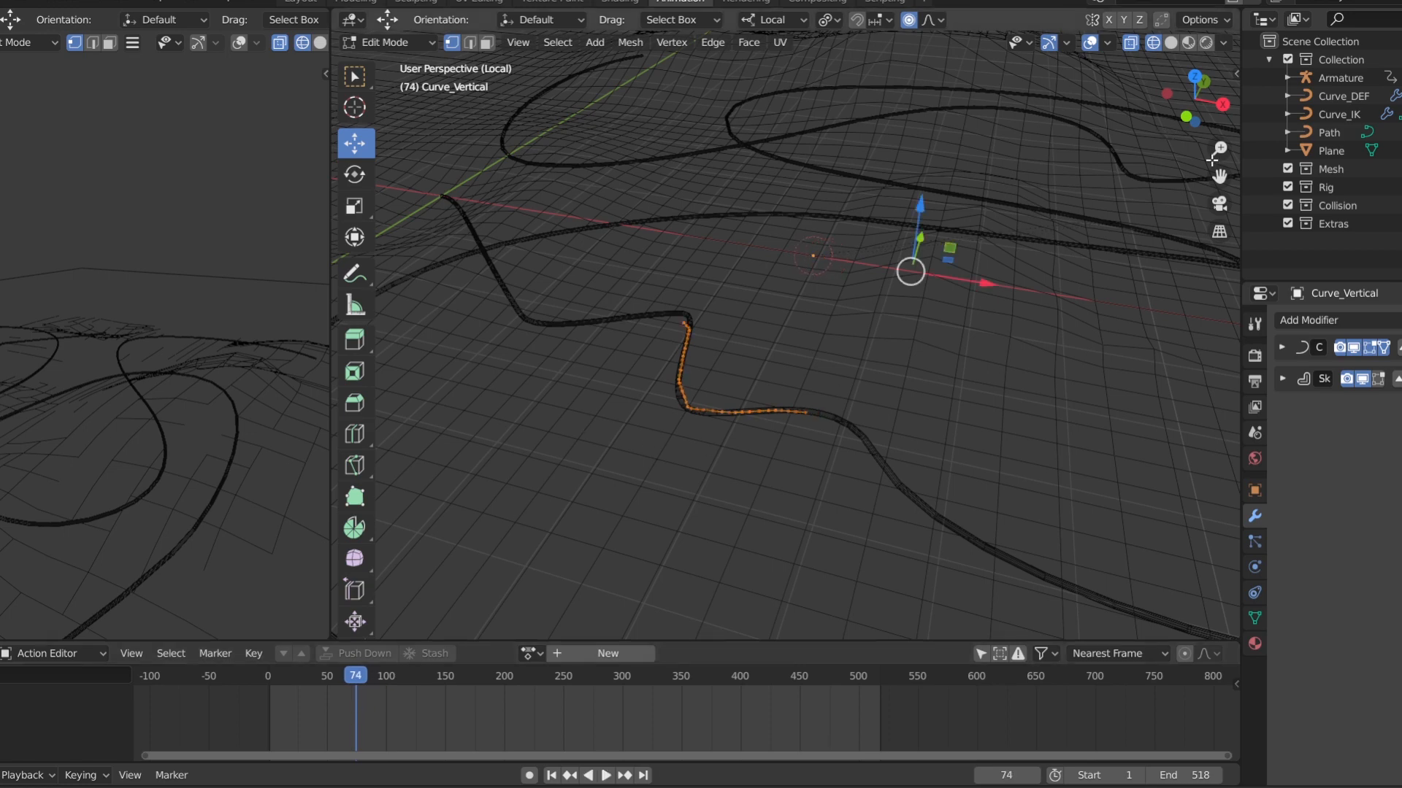
left_click_drag(1218, 149, 1217, 110)
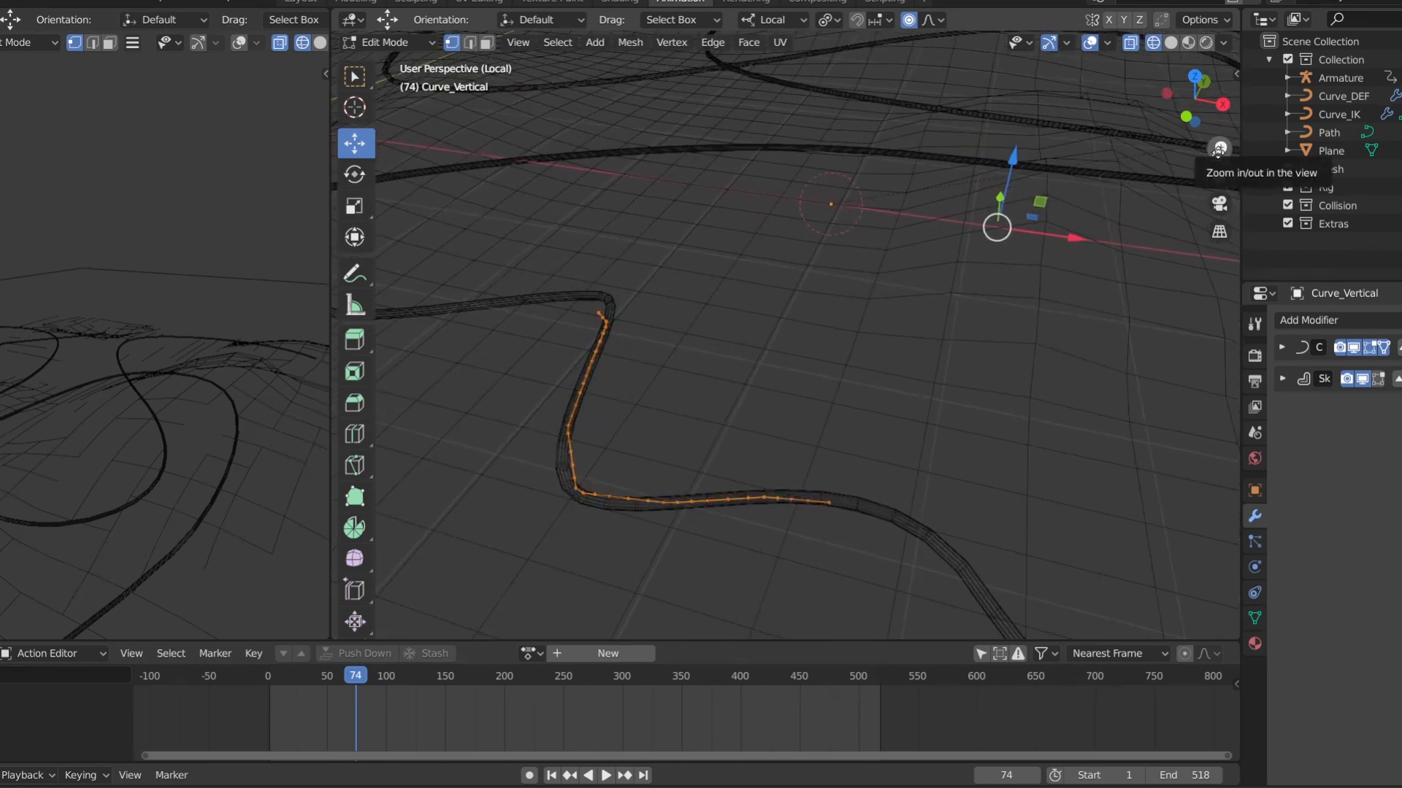
left_click_drag(1218, 149, 1218, 184)
key("Tab")
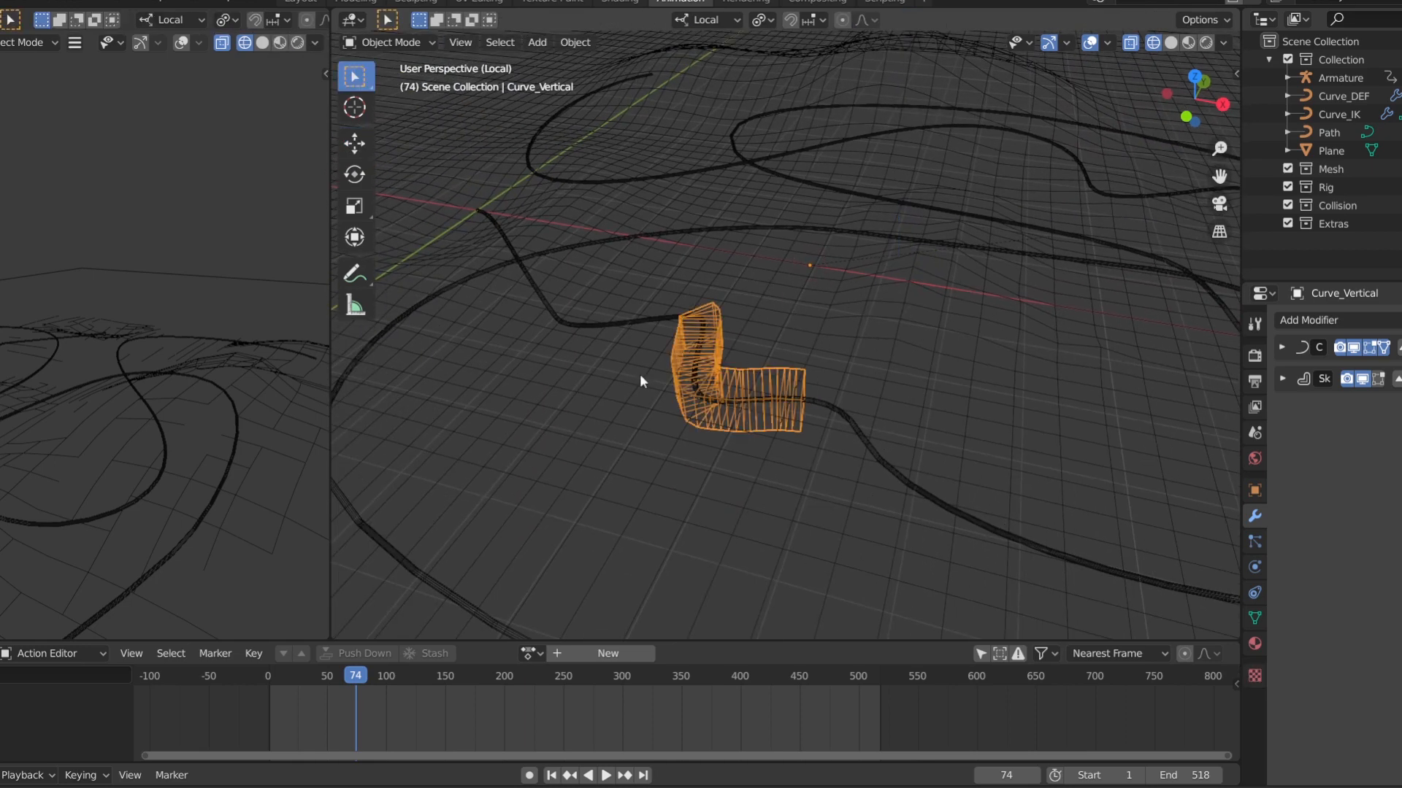
Toggle the viewport display of Curve_Vertical's Skin modifier off and on to compare the mesh with and without it
scroll(646, 387, "up", 6)
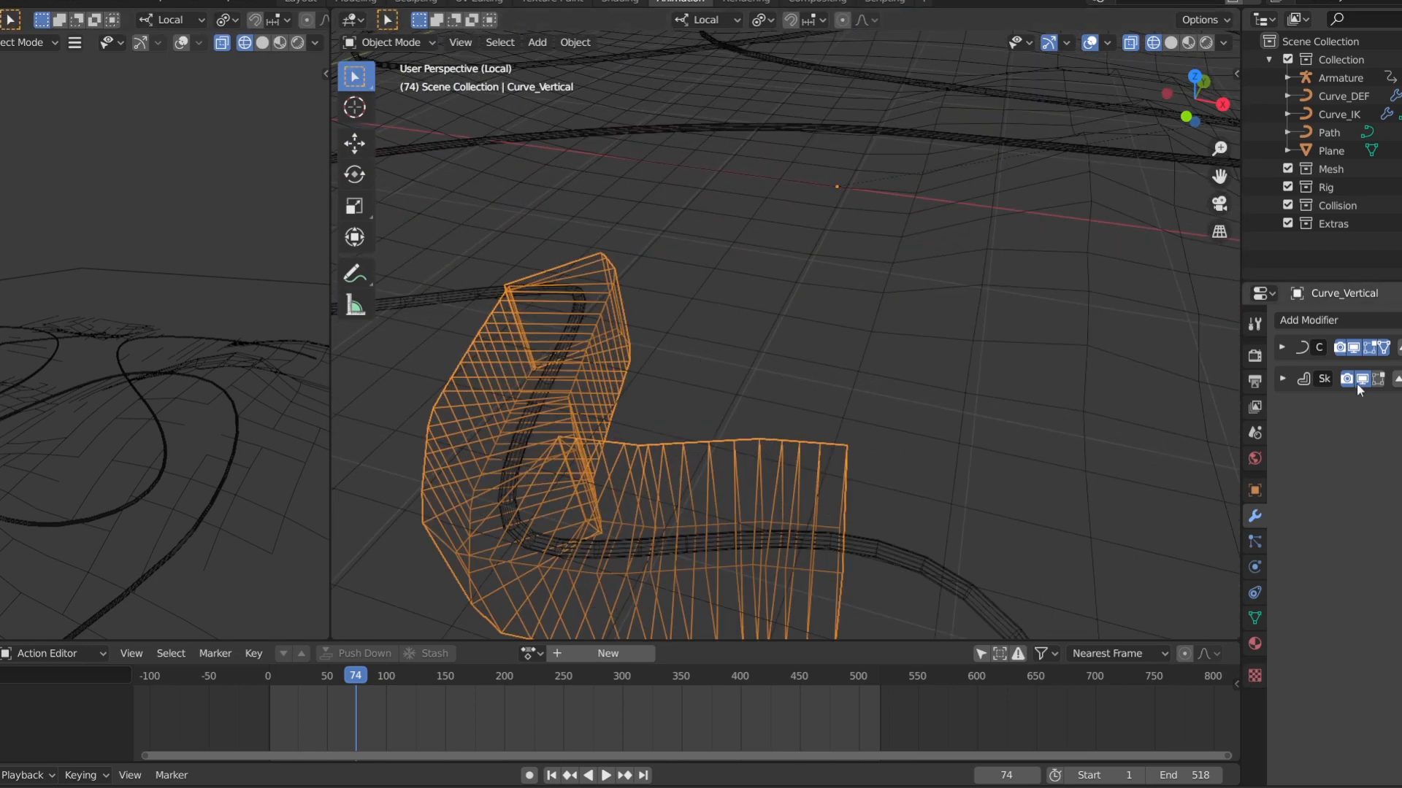
left_click(1360, 378)
left_click(1365, 380)
Restore solid shading and exit local view to show the whole snake rig with the terrain
key("shift+z")
scroll(917, 329, "down", 2)
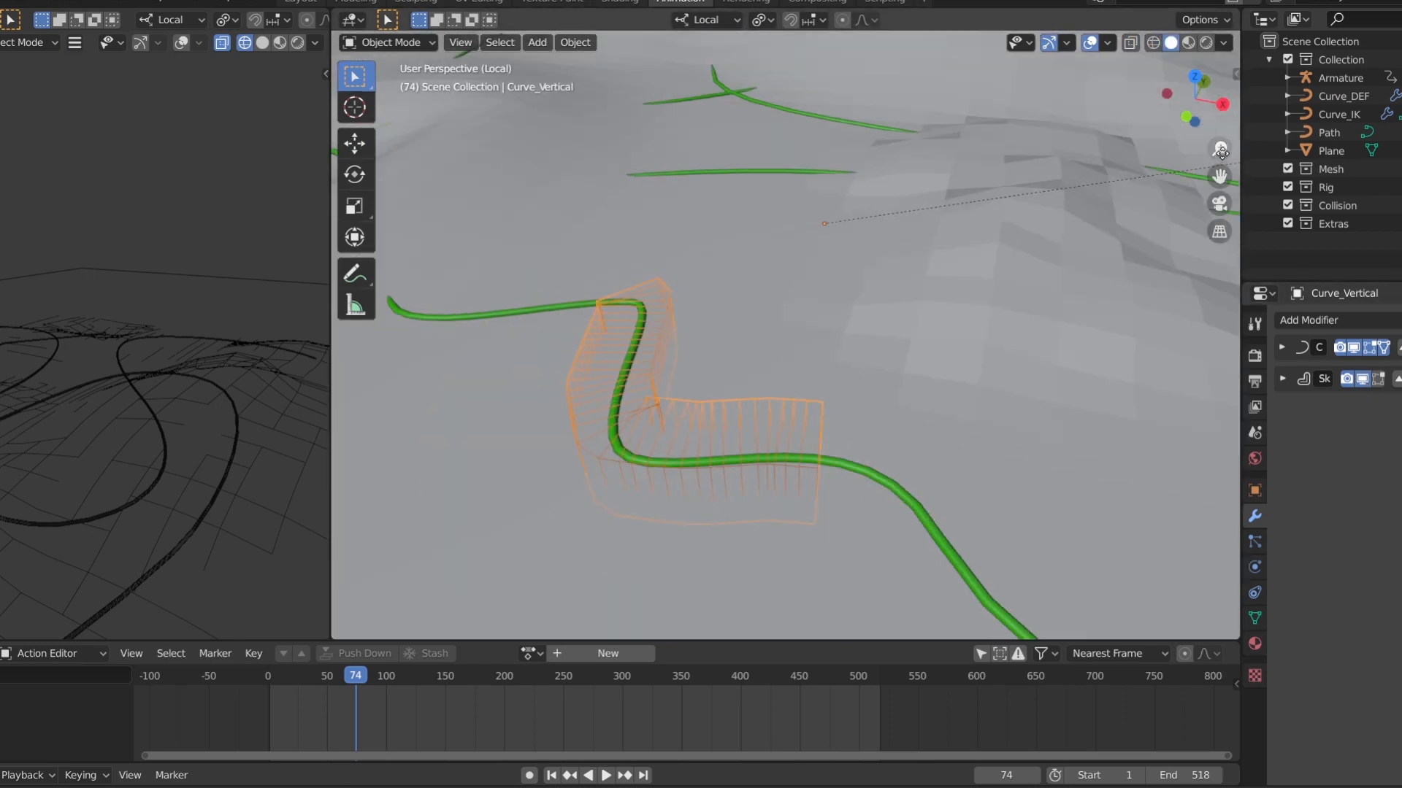
left_click_drag(1220, 151, 1221, 226)
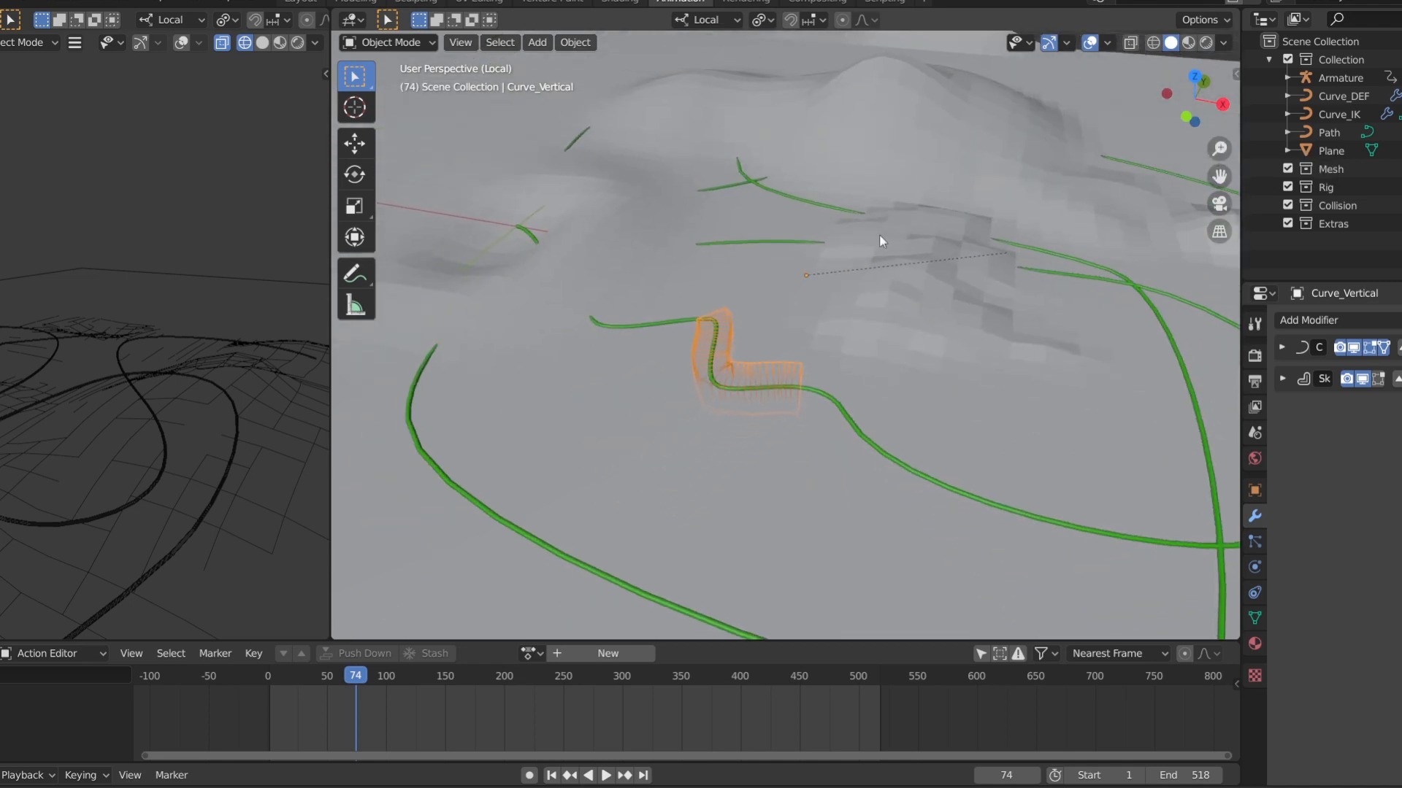
key("KP_Divide")
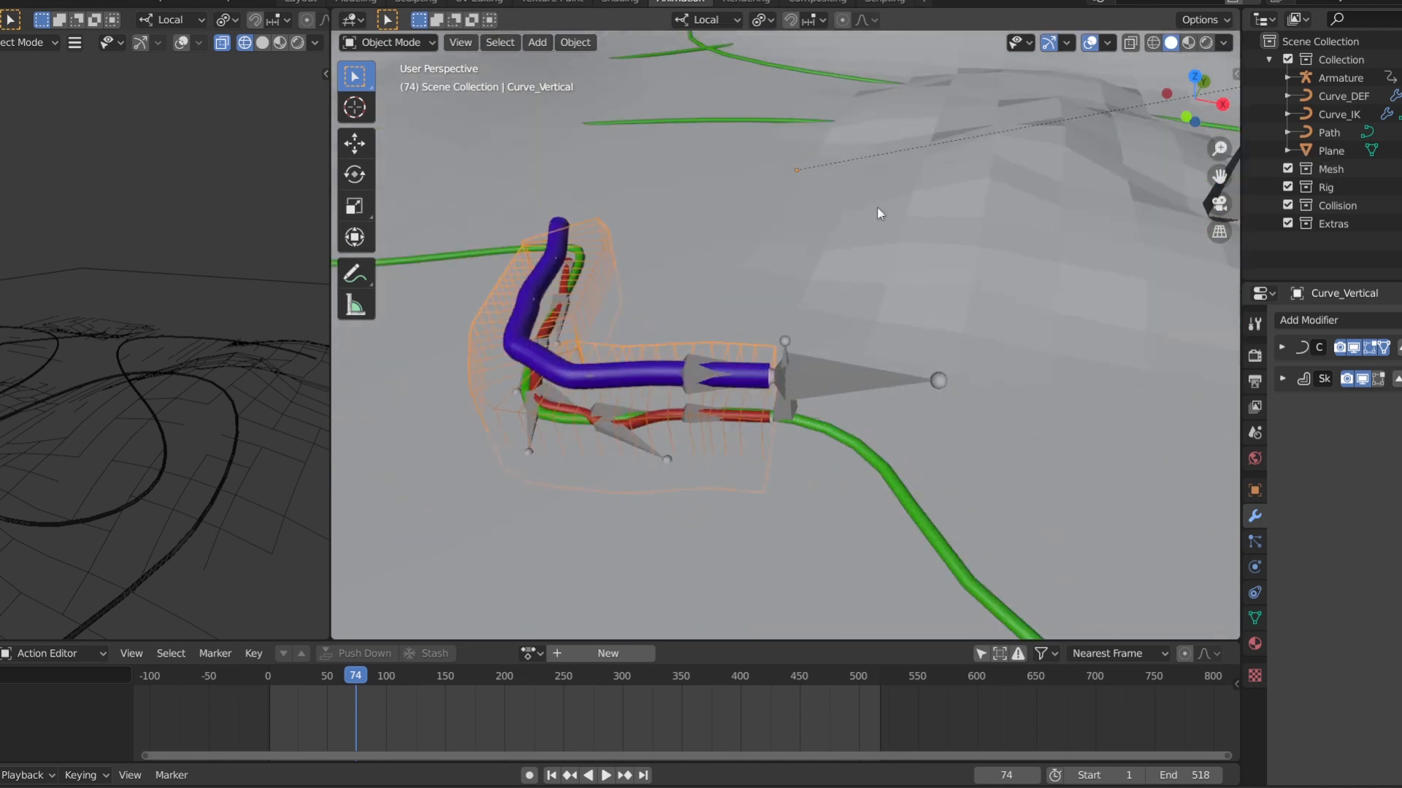
scroll(878, 206, "down", 5)
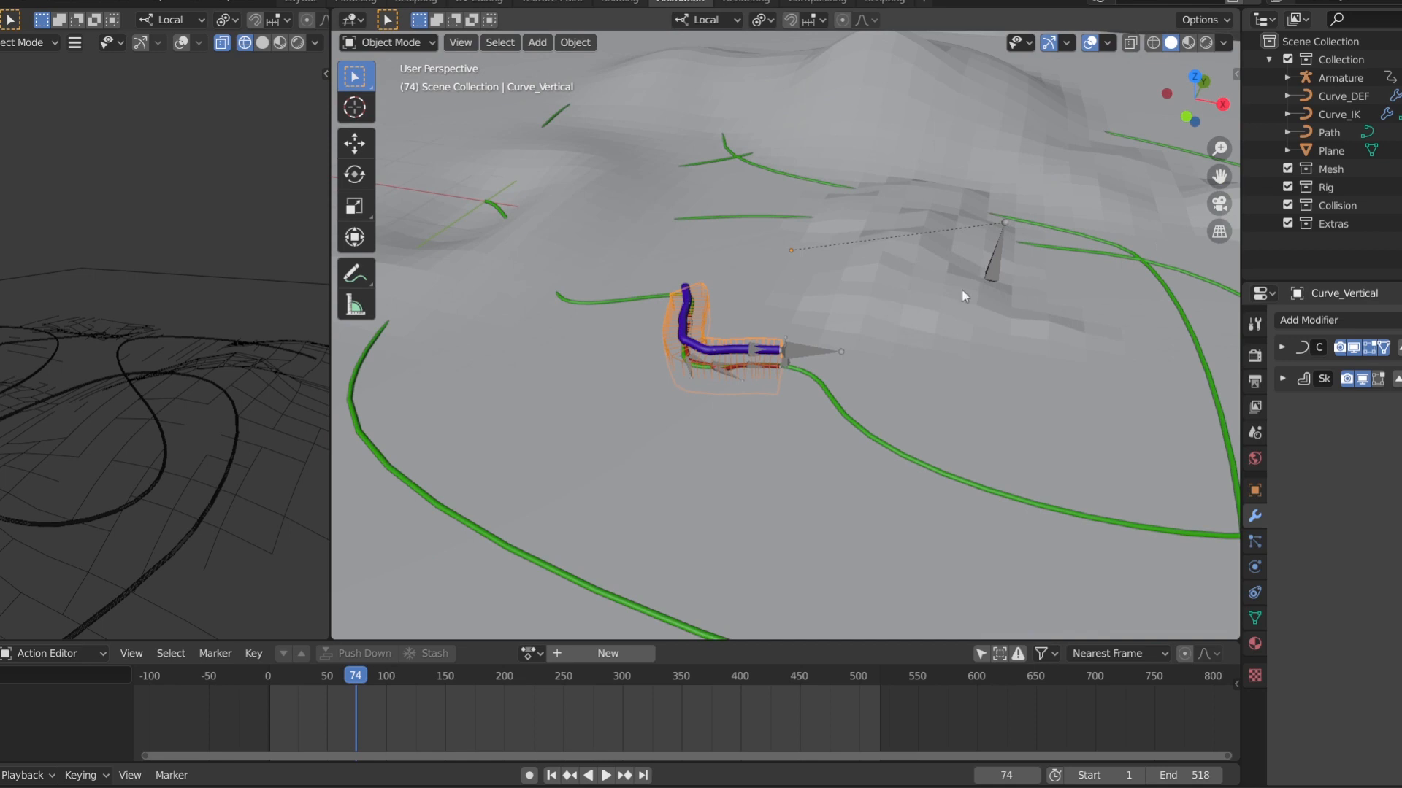
Select the armature, switch it to Pose Mode and select the CNTRL bone above the terrain
left_click(992, 274)
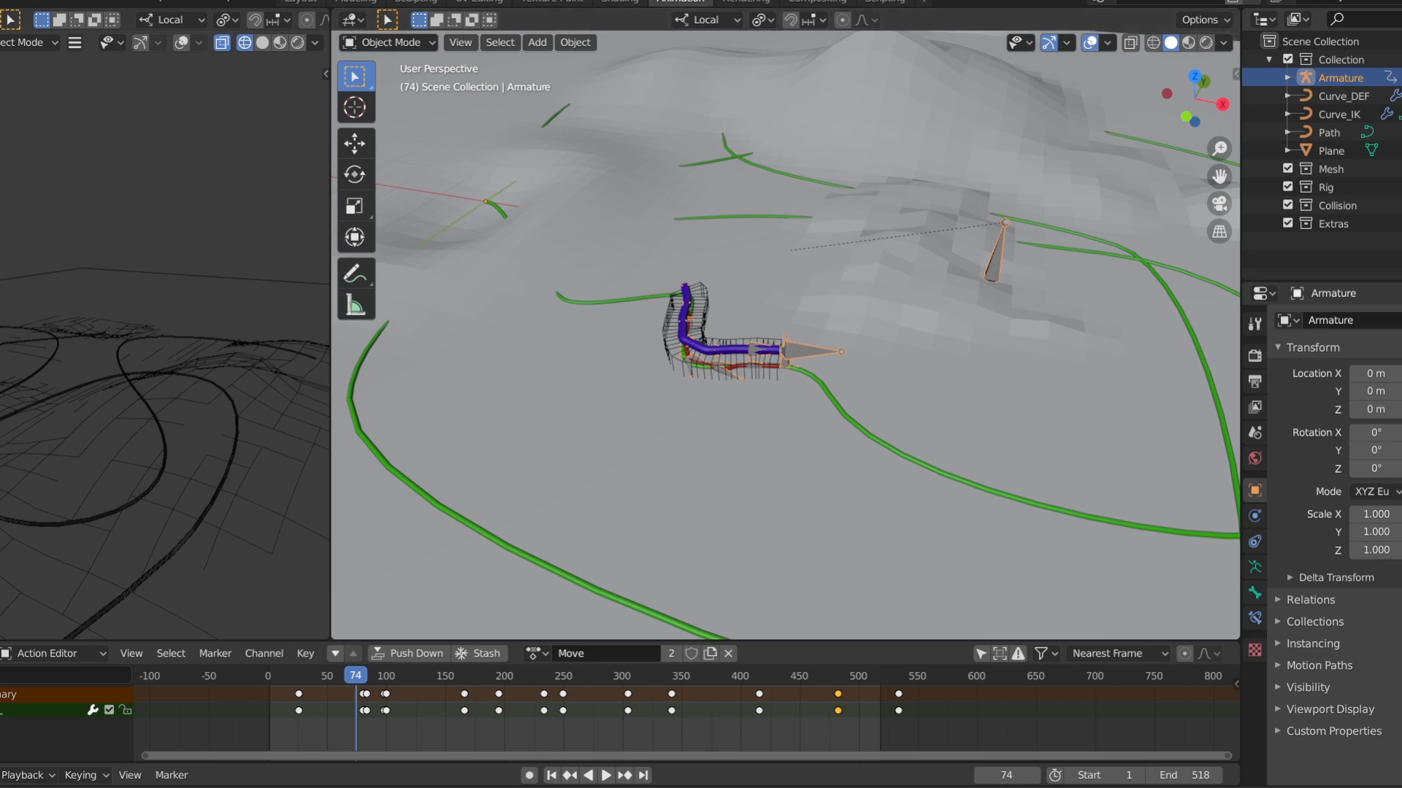
left_click(388, 43)
left_click(397, 102)
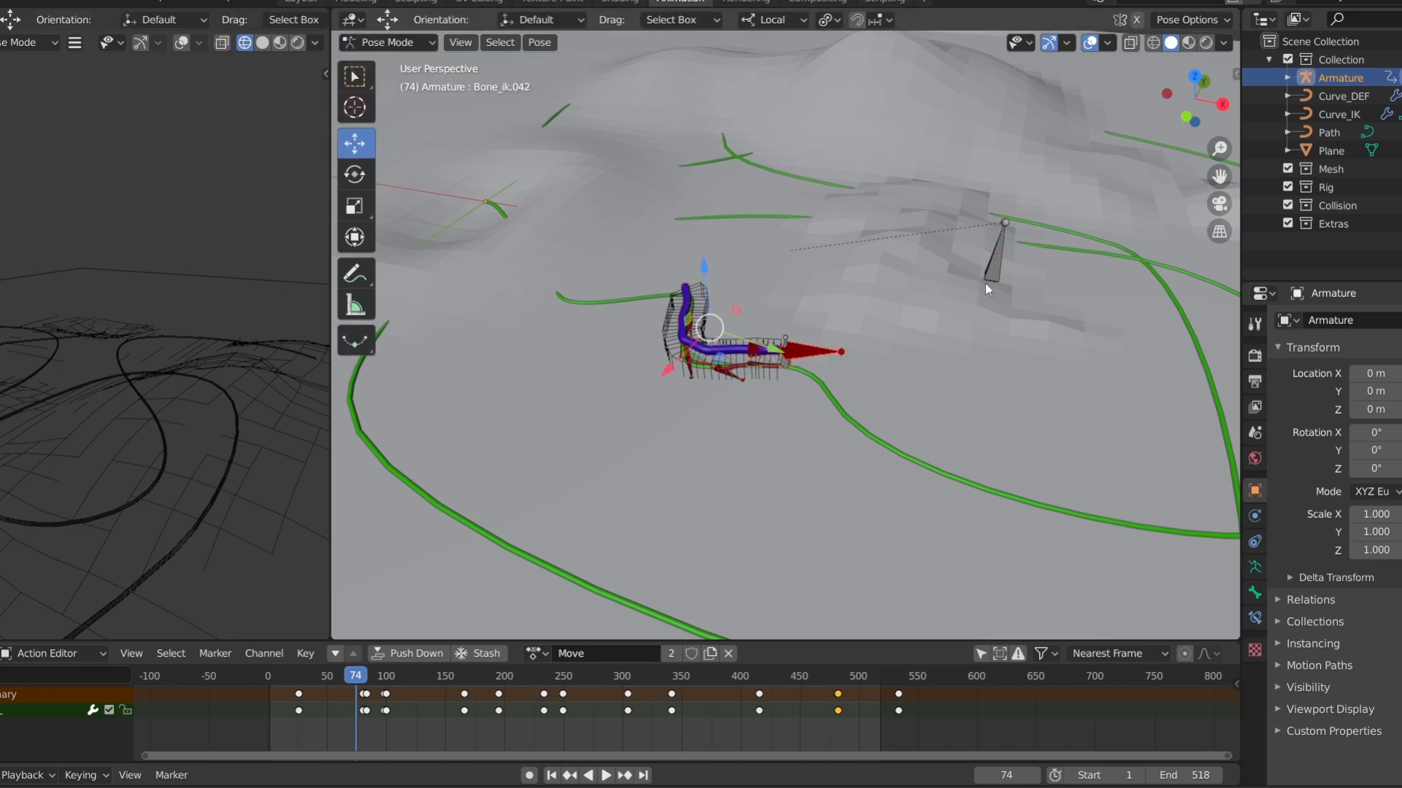
left_click(1002, 255)
In the basic snake rig, move control Bone.001 along global X from low and raised viewpoints to examine how the body follows the terrain
key("g")
key("x")
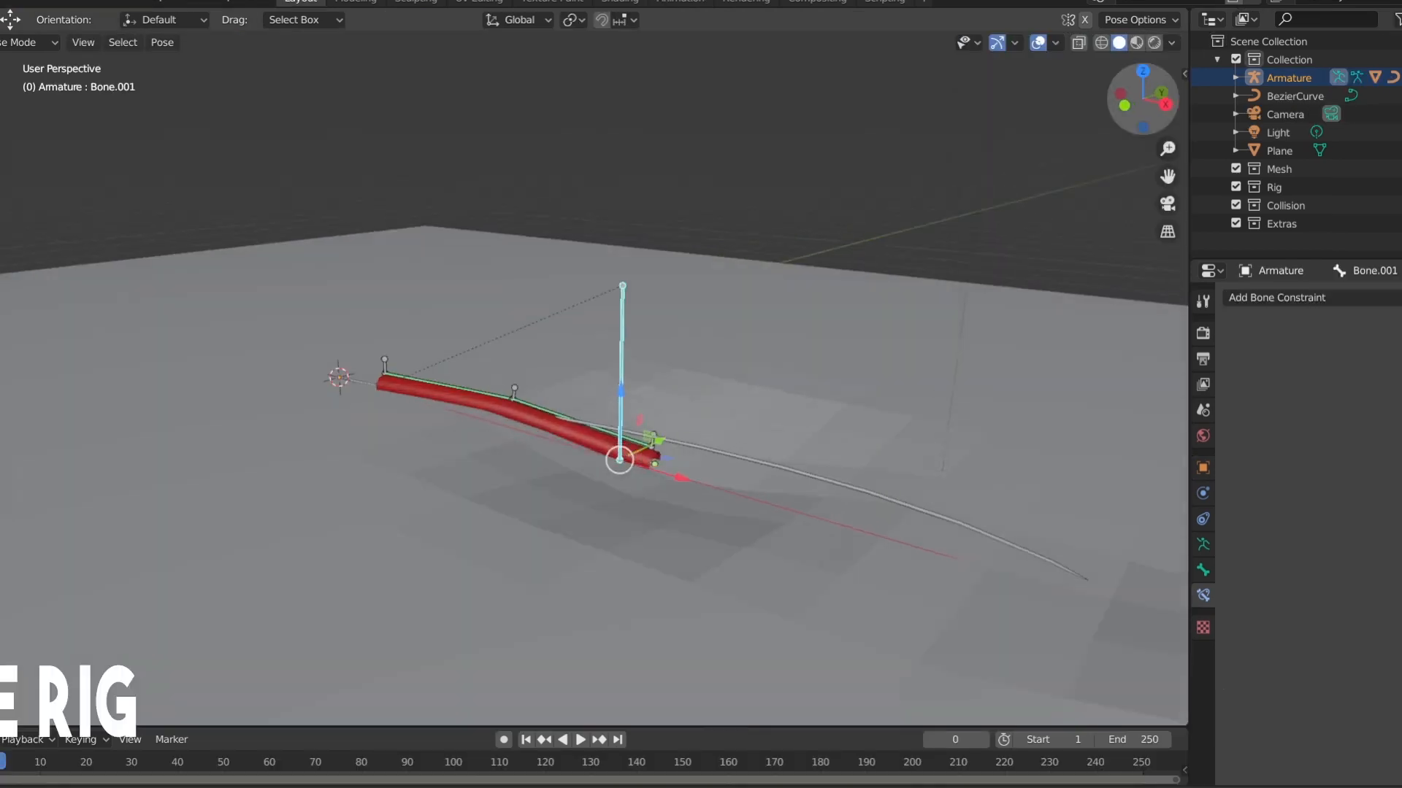
middle_click_drag(773, 409, 740, 352)
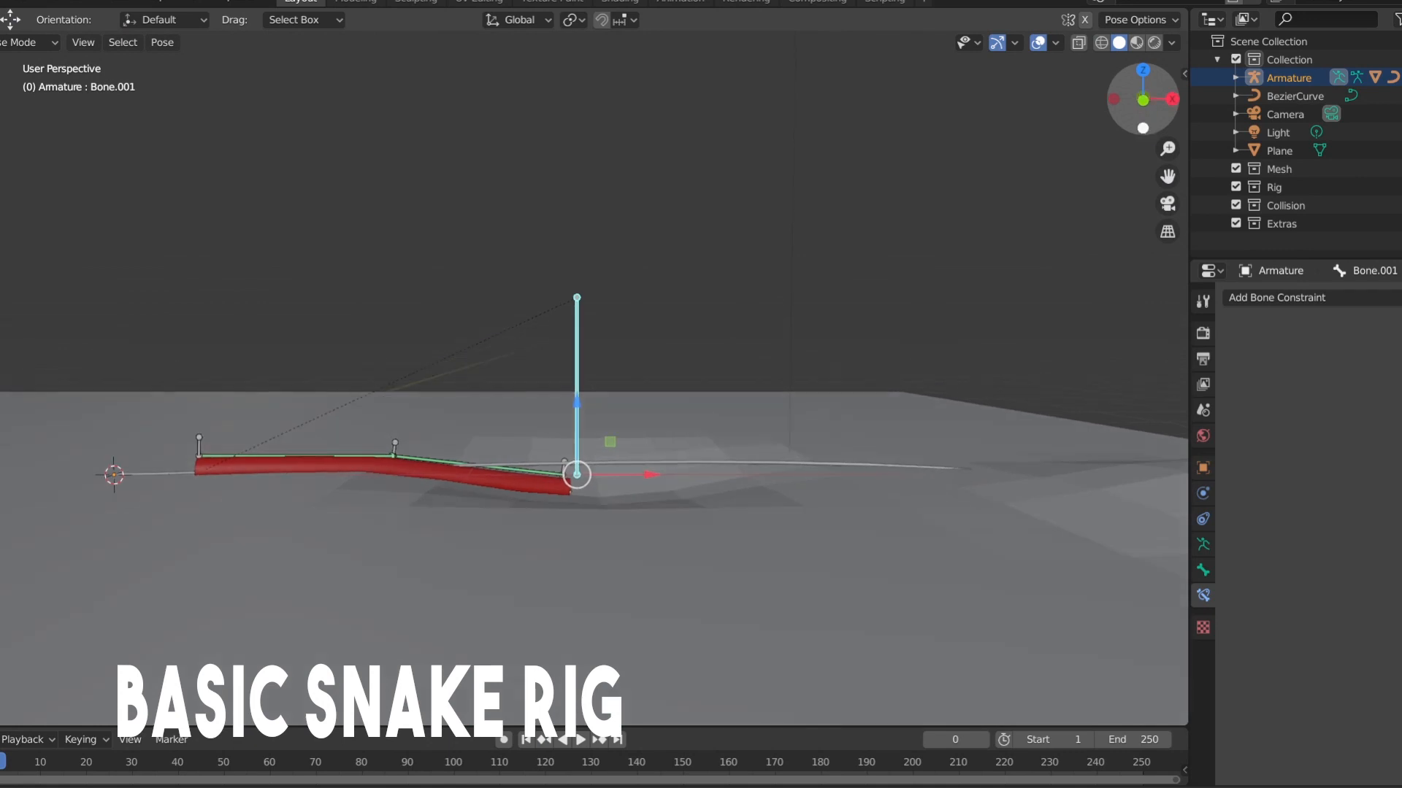
left_click_drag(1167, 176, 1074, 167)
key("g")
key("x")
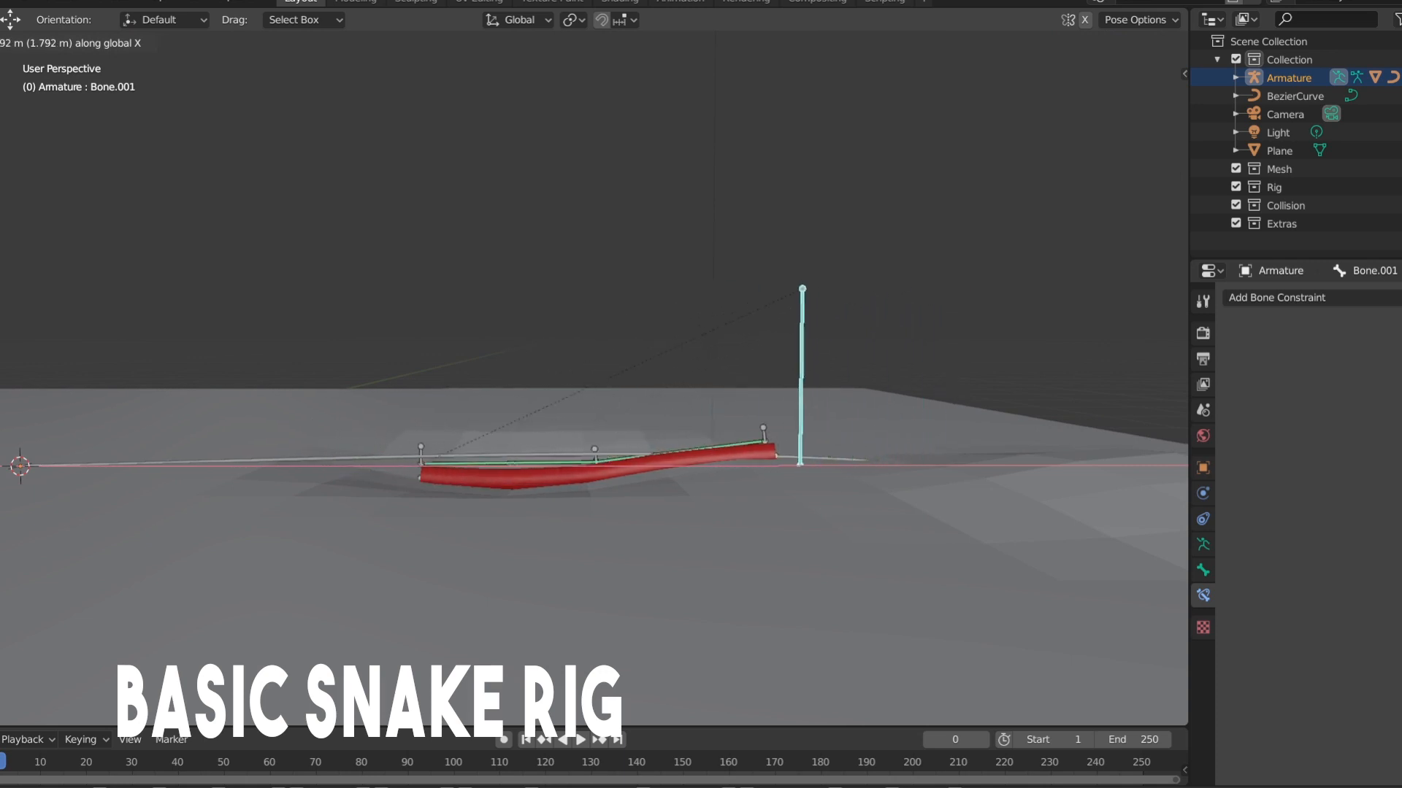
key("Escape")
left_click_drag(1143, 100, 1143, 156)
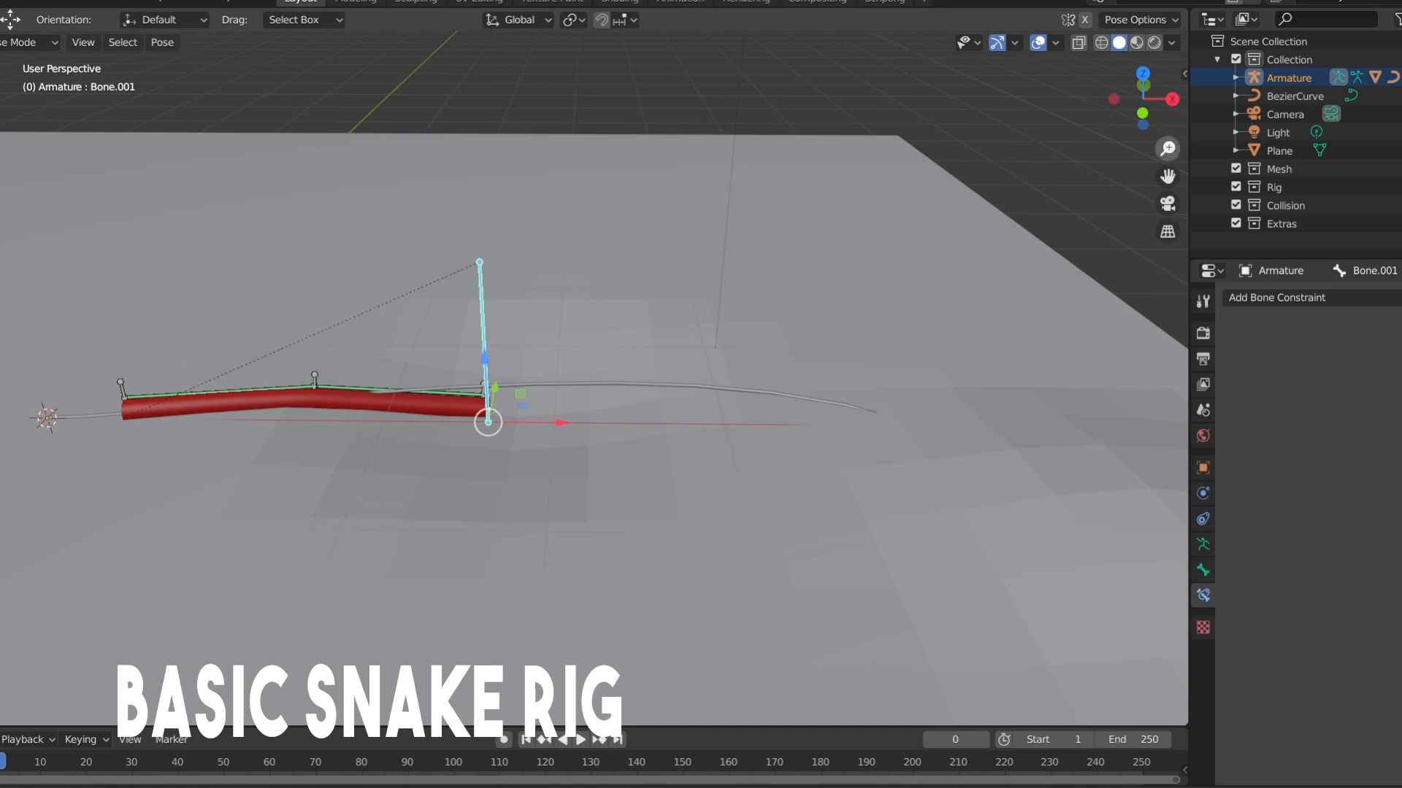
scroll(594, 379, "down", 4)
key("g")
key("x")
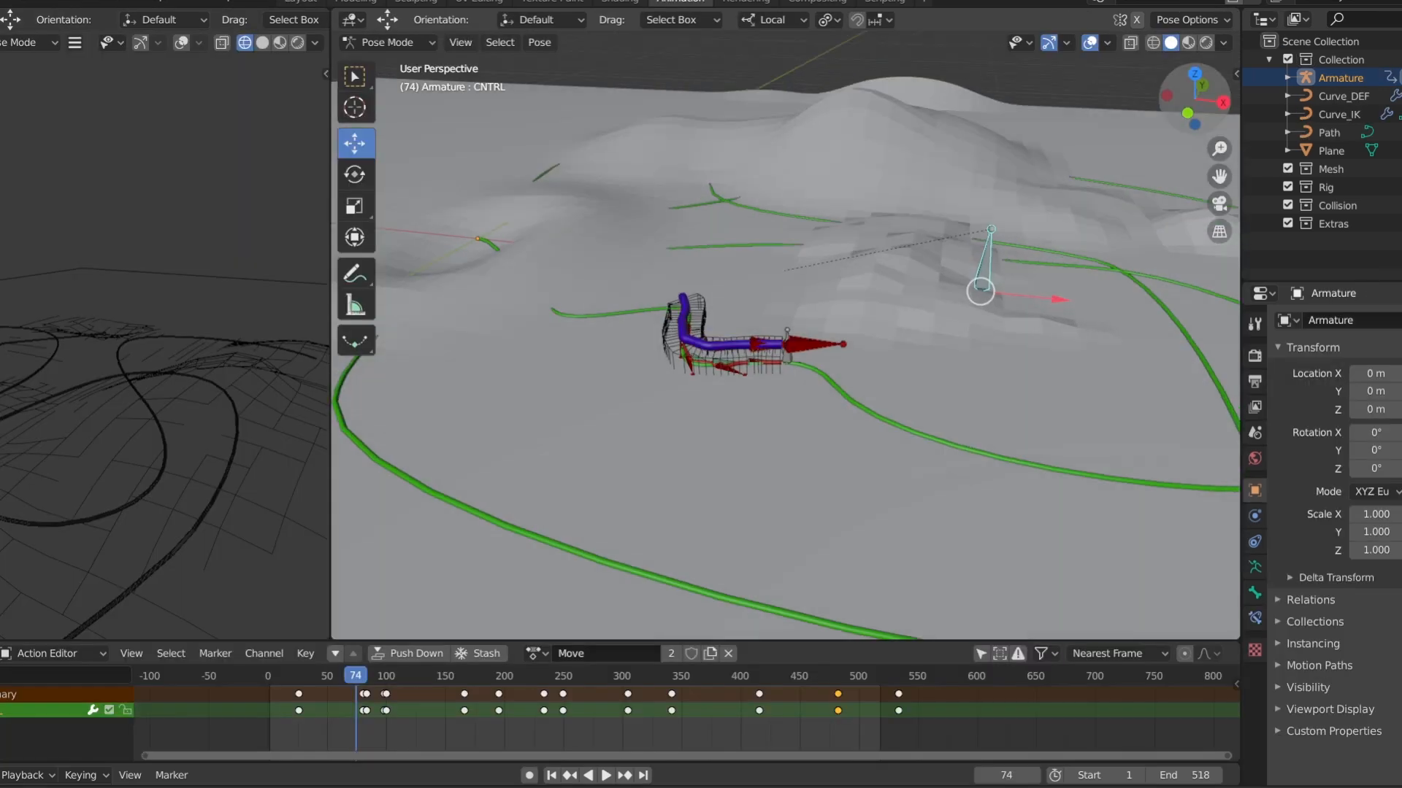
left_click_drag(1199, 113, 1199, 118)
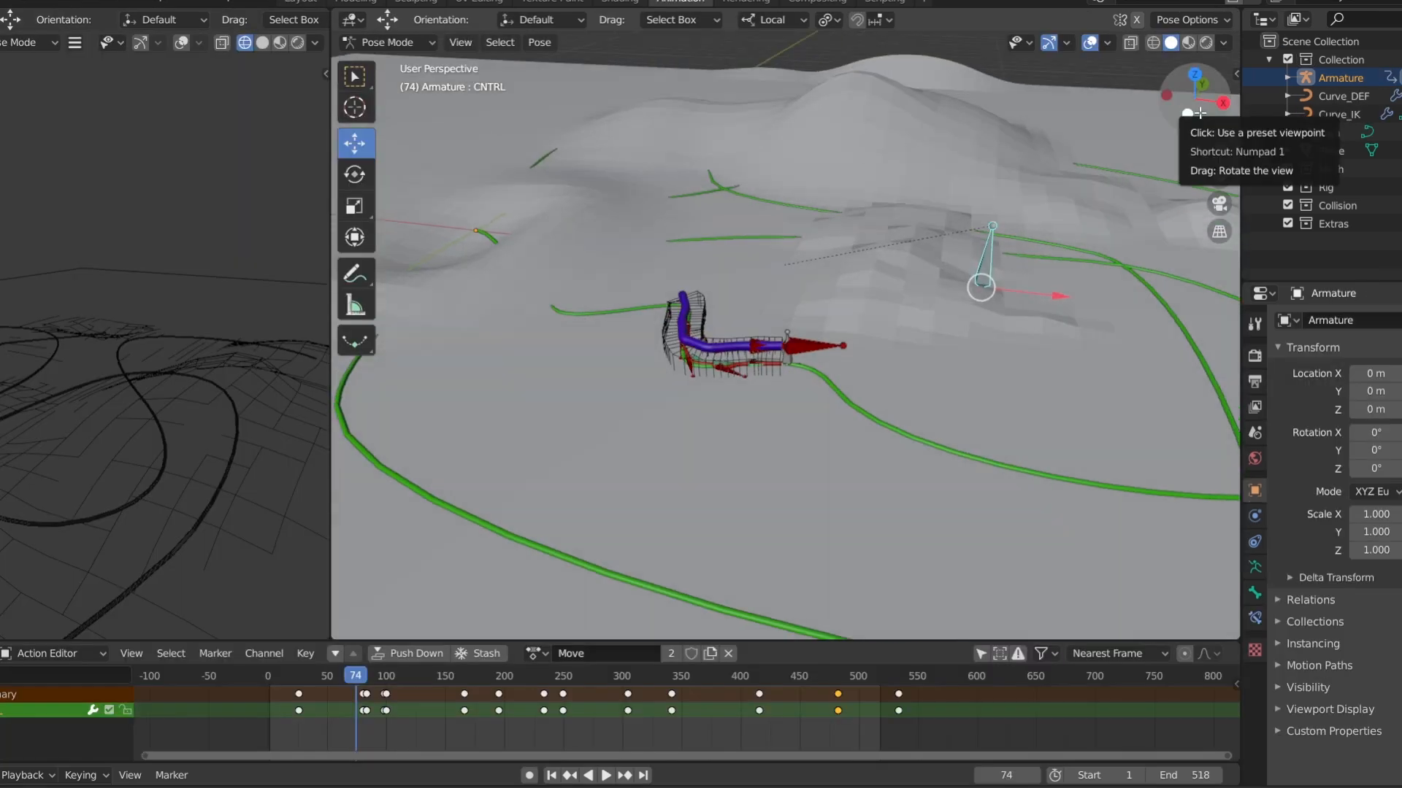